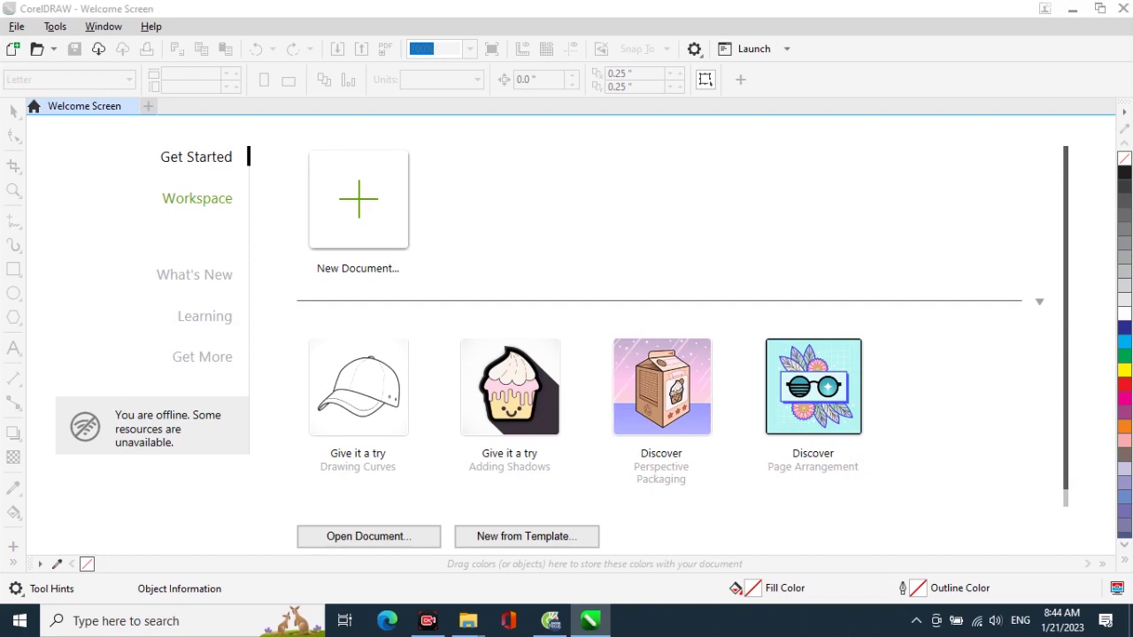
Create a new one-page RGB document measuring 2700 by 2700 px at 72 dpi.
click(358, 199)
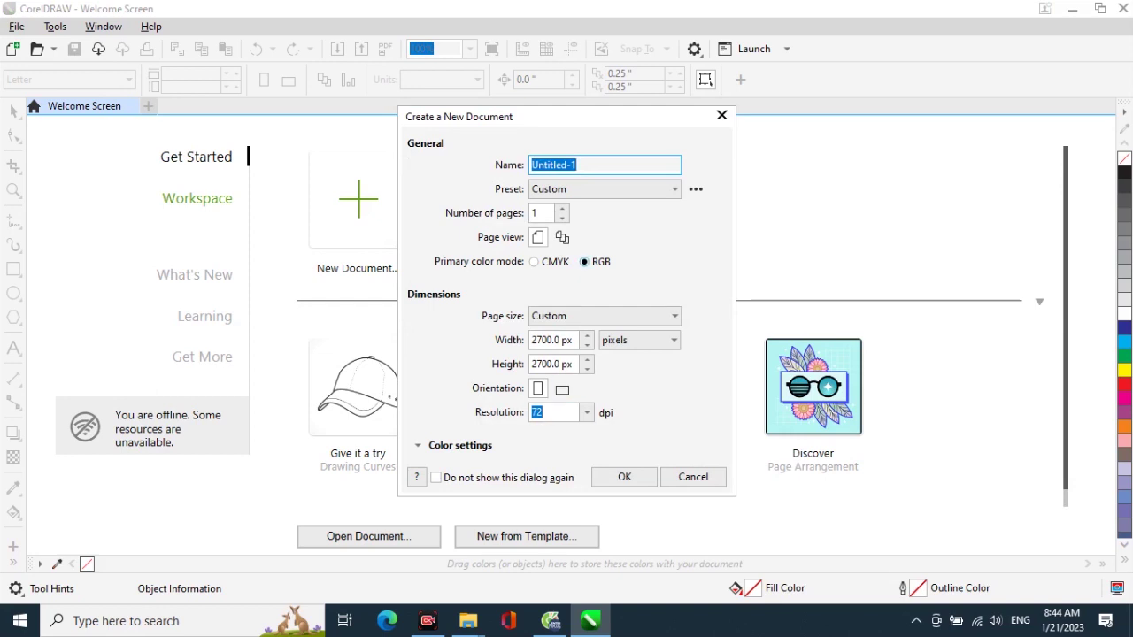
click(624, 477)
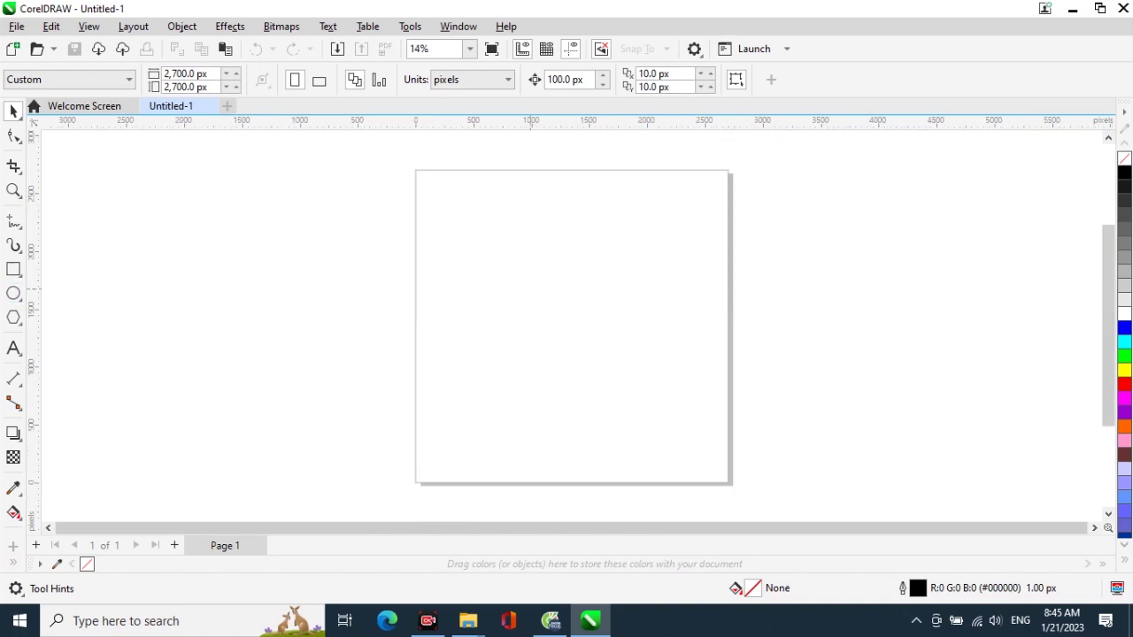
Draw a circle about 2450 px in diameter and centre it on the page.
click(14, 293)
drag(447, 187, 731, 471)
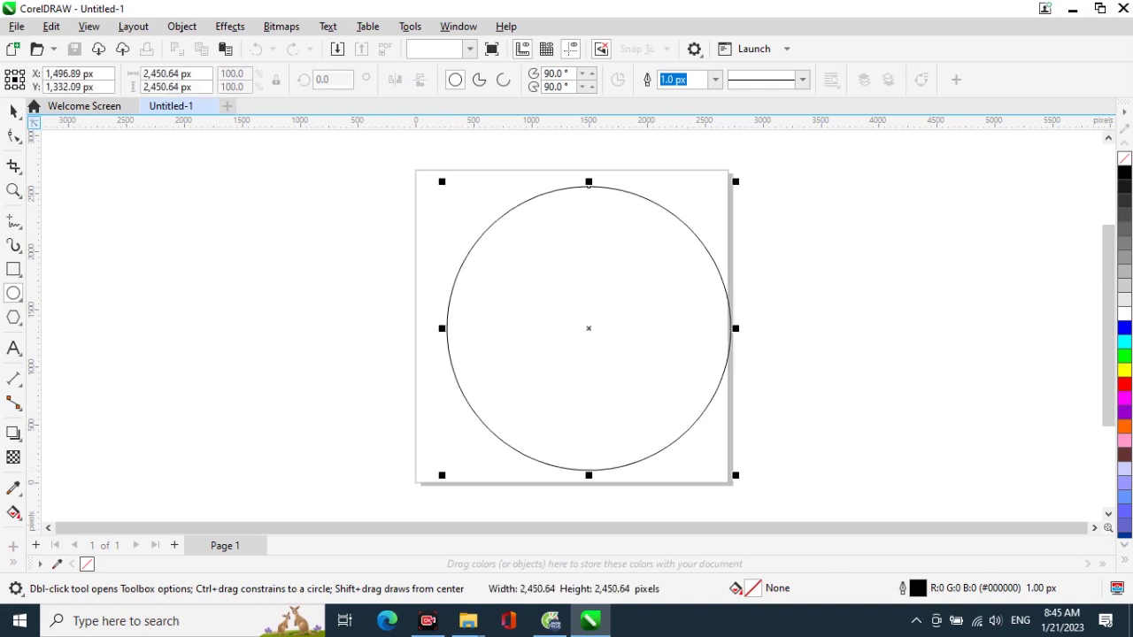
click(14, 111)
key(p)
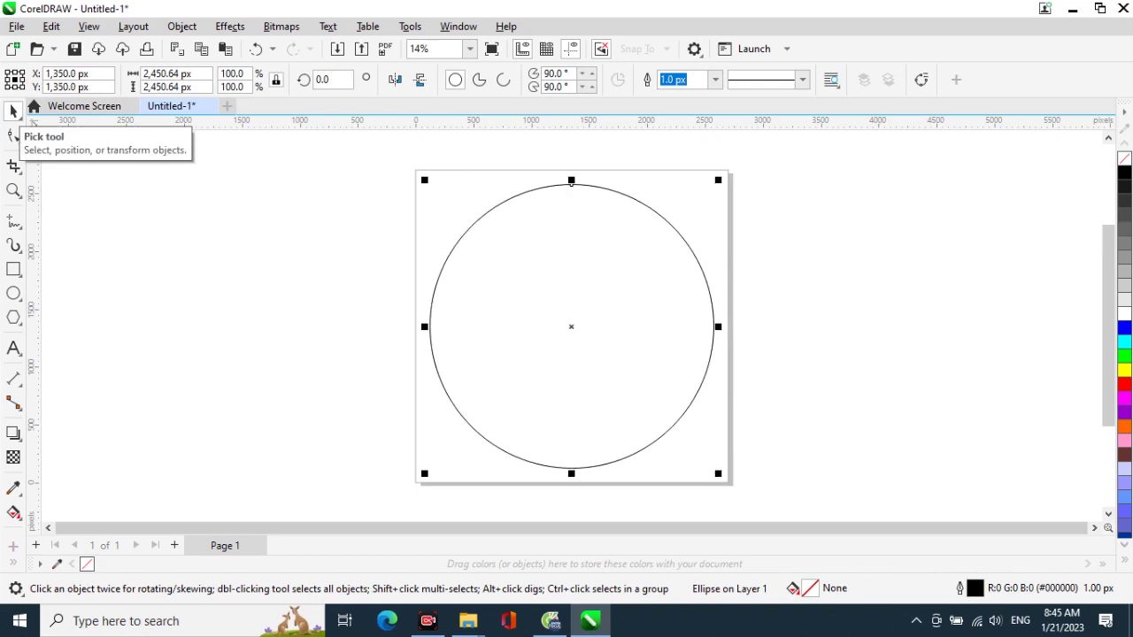
key(Escape)
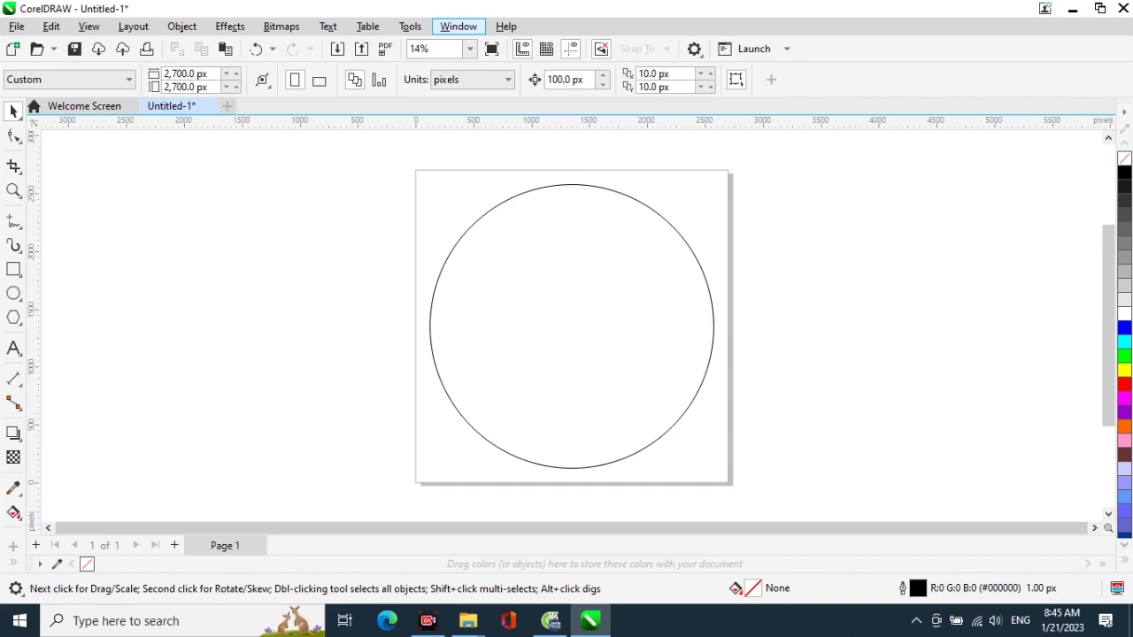
Open the Assets docker.
click(459, 26)
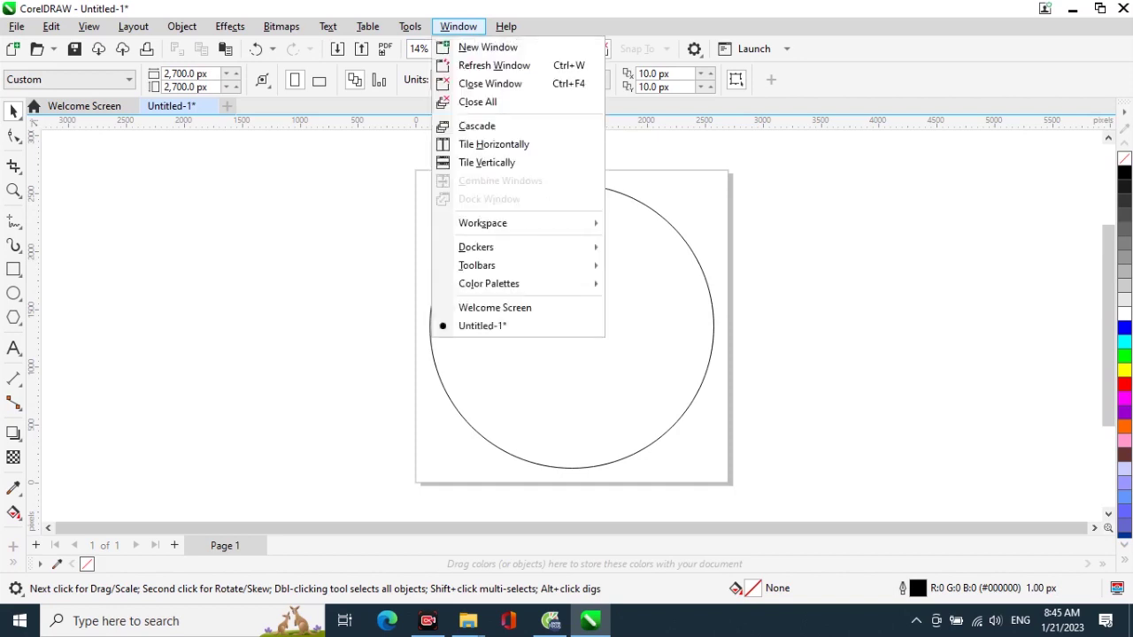
mouse_move(489, 285)
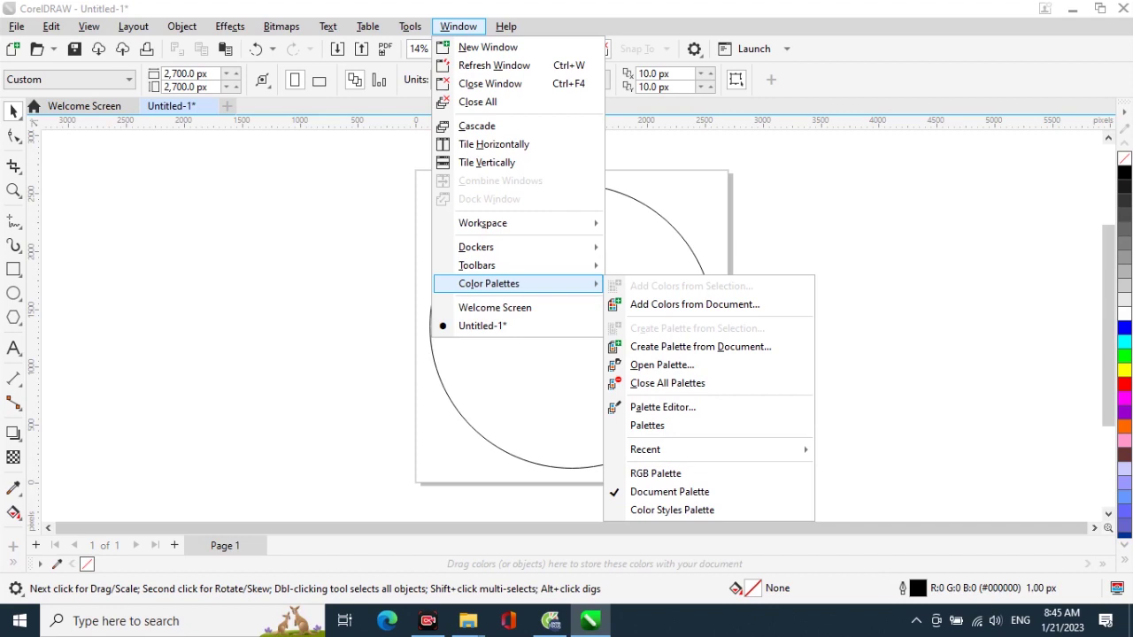
mouse_move(478, 247)
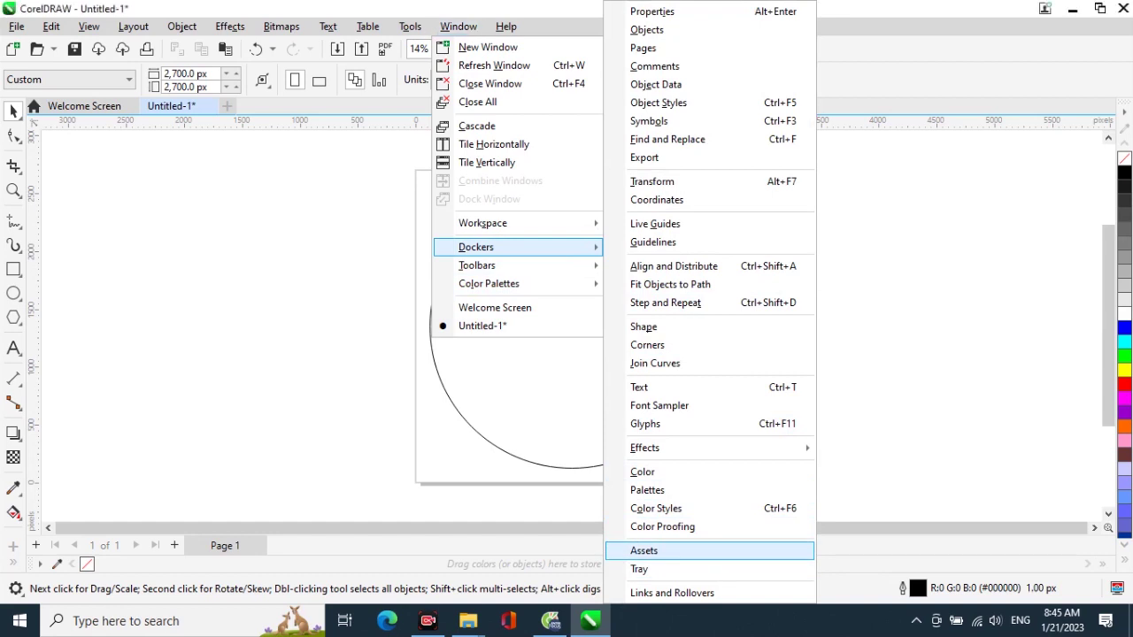
click(644, 550)
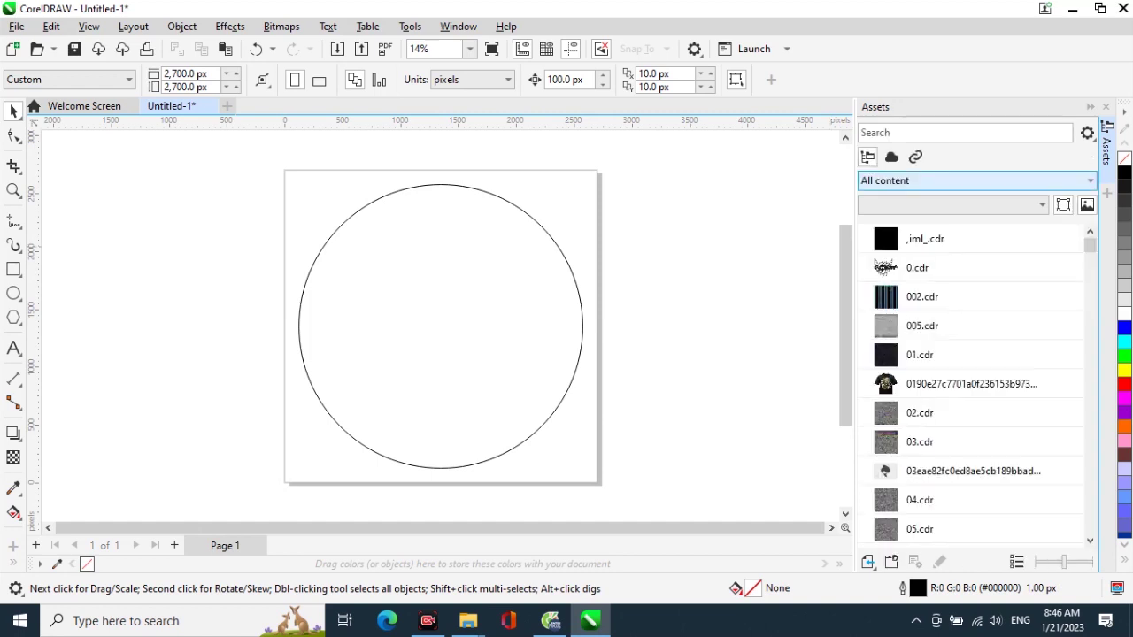
Show only the Chao Xuan 2023 folder's content in the asset list.
click(1090, 181)
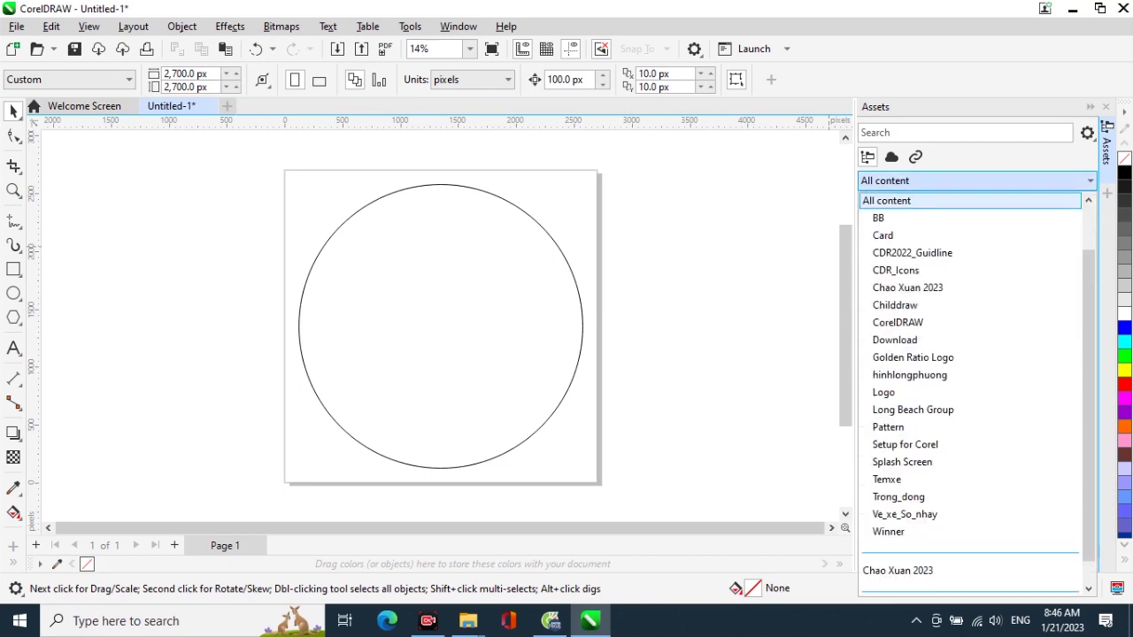
key(Down)
key(Down)
key(Down)
key(Down)
key(Down)
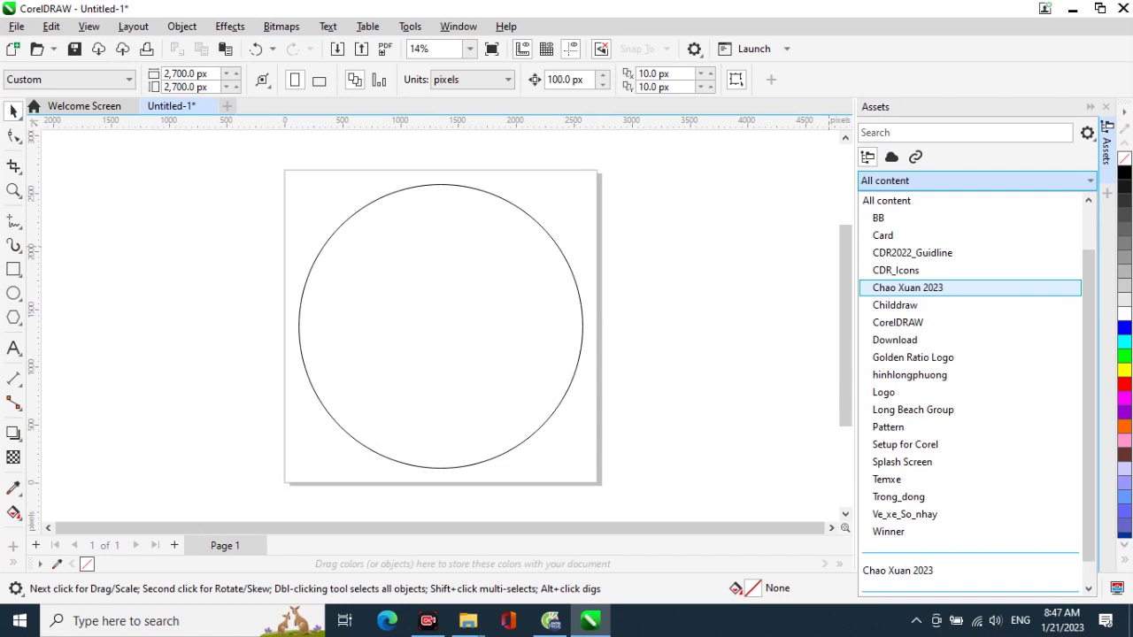
click(908, 288)
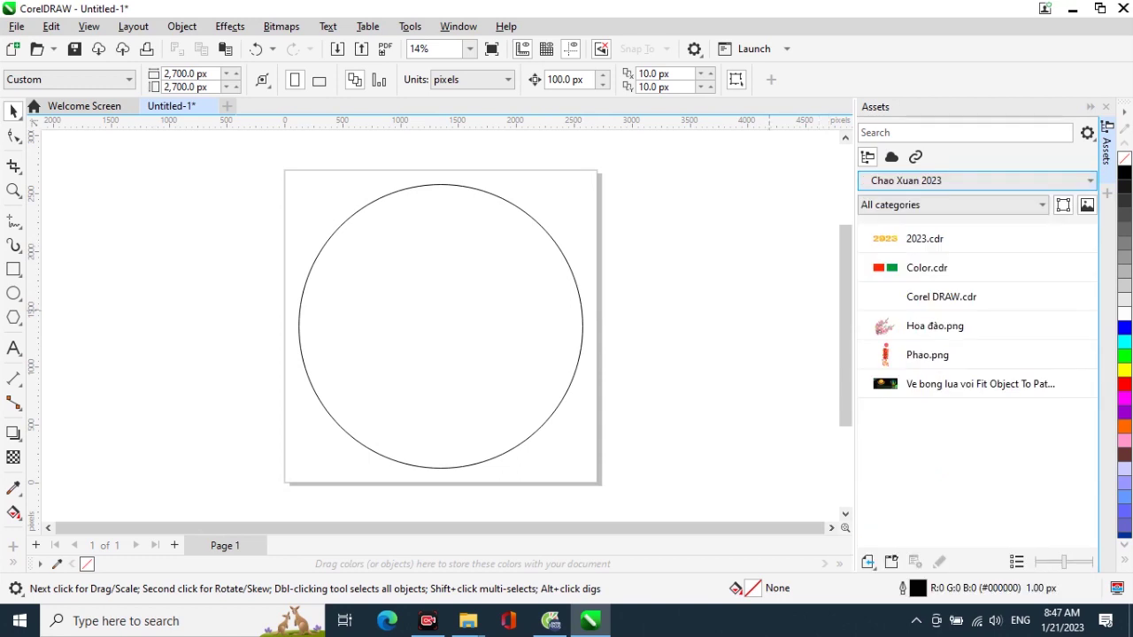
Place the Color.cdr swatches and the 2023.cdr lettering on the blank area beside the page.
click(927, 268)
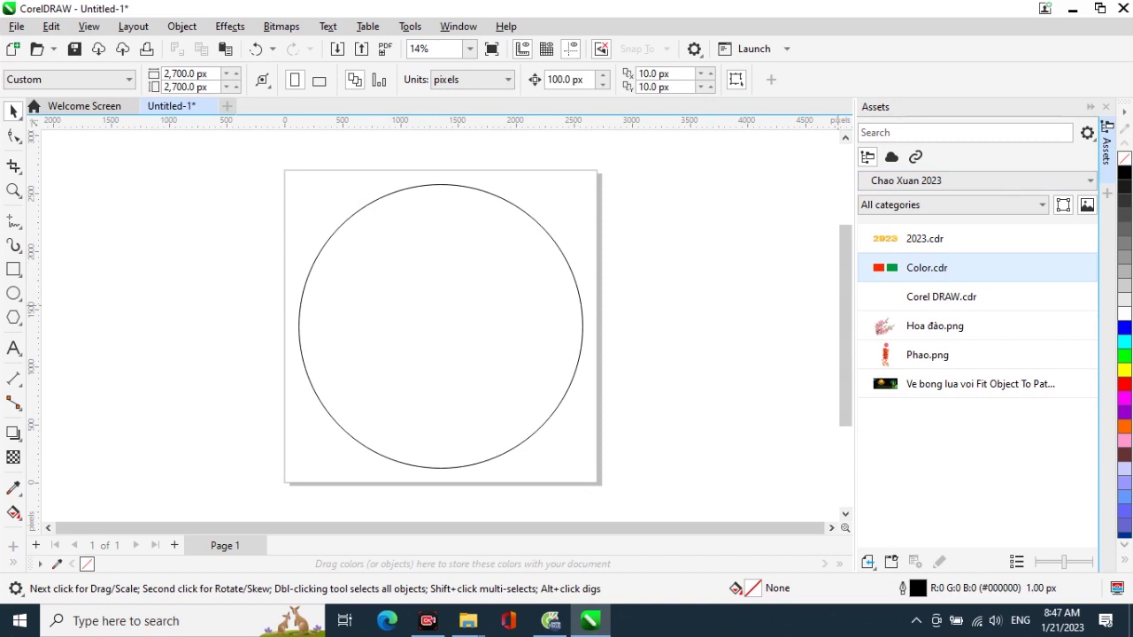
drag(927, 267, 716, 248)
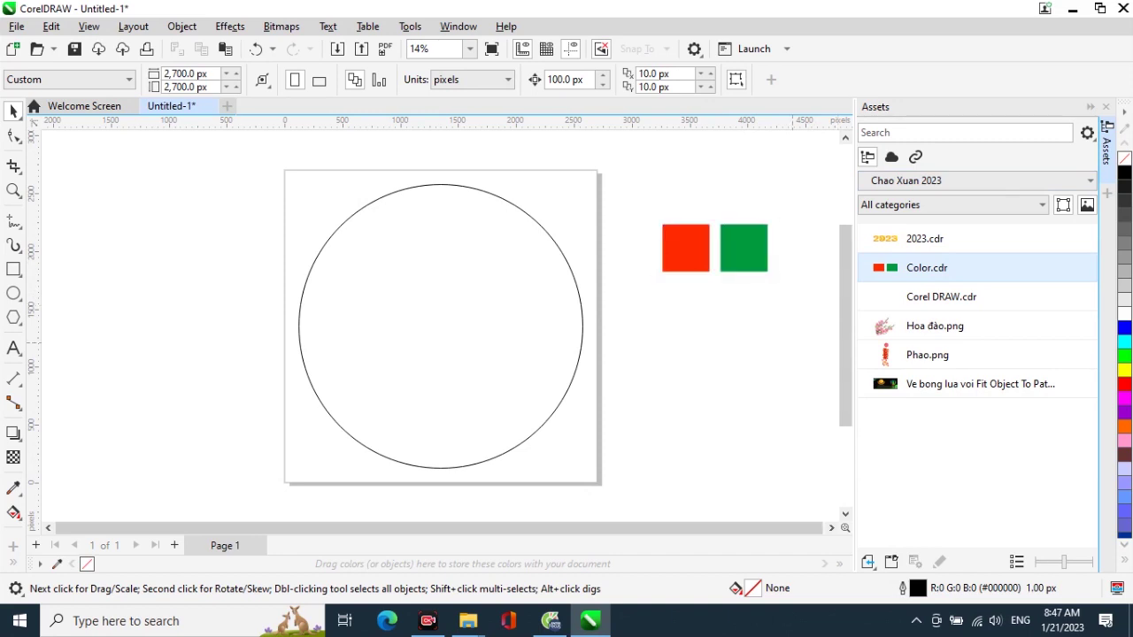
click(925, 239)
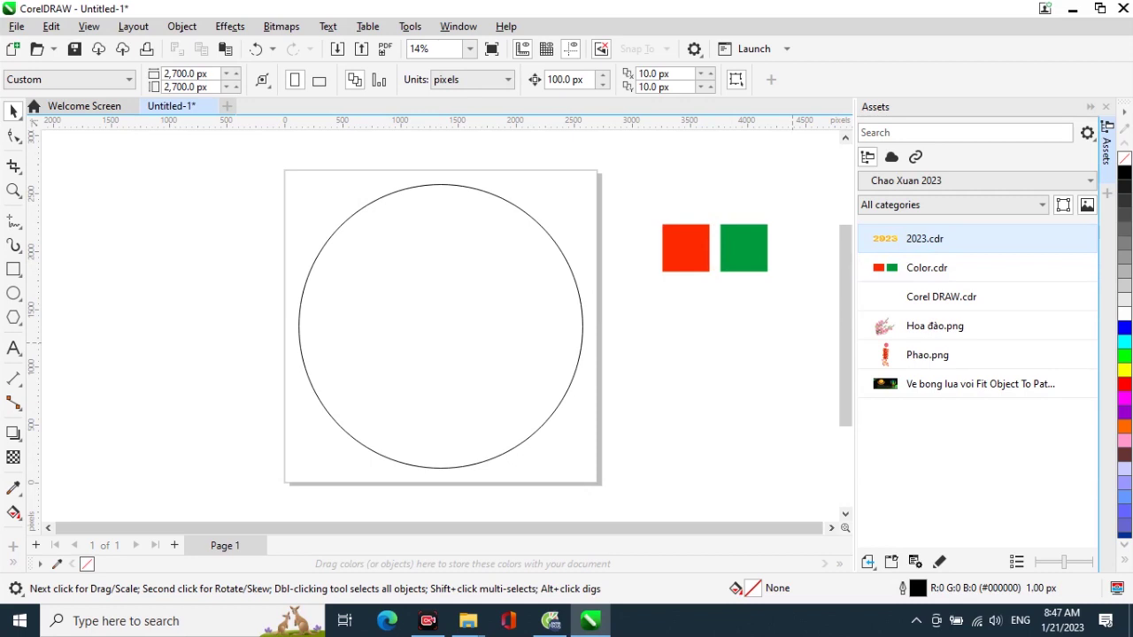
drag(925, 239, 698, 330)
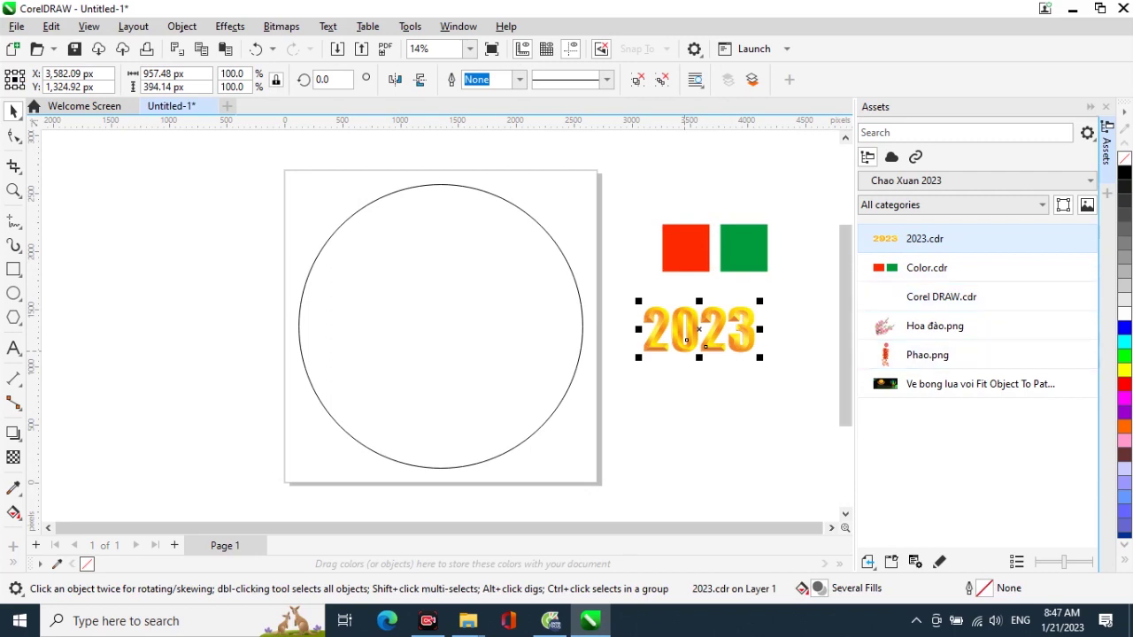
Fill the circle with the colour sampled from the red swatch and remove its outline.
click(440, 183)
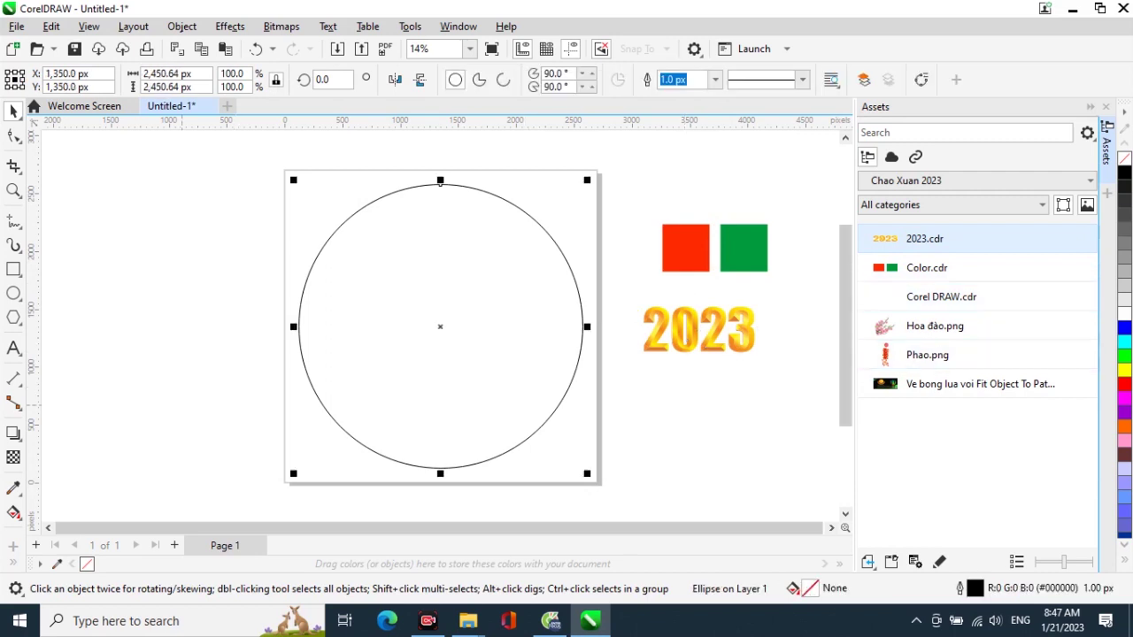
click(13, 489)
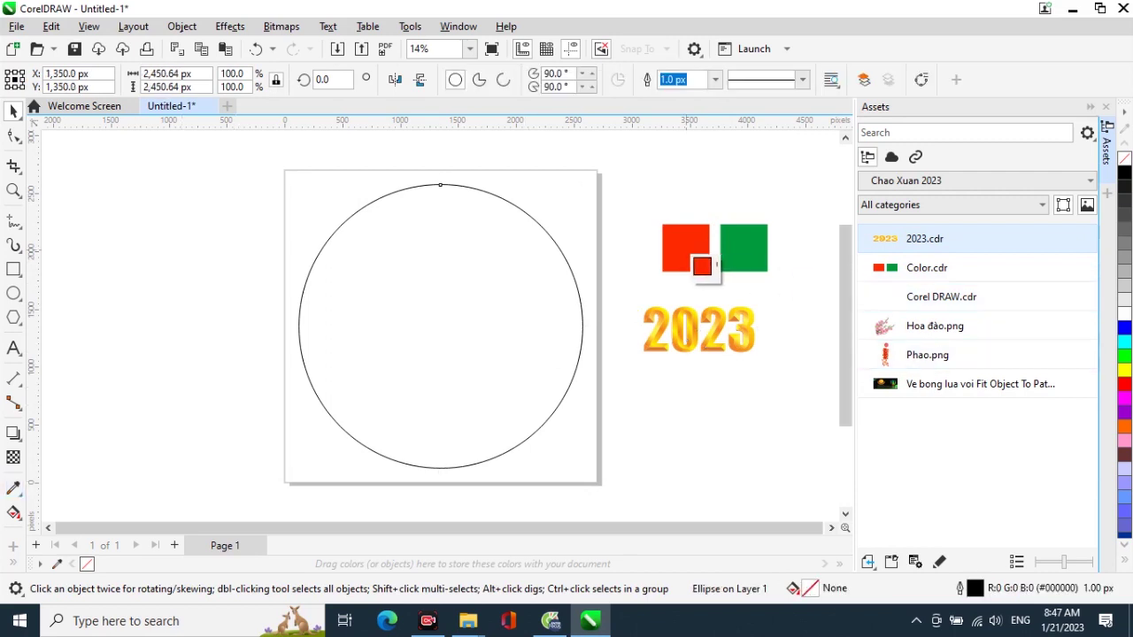
click(683, 251)
click(482, 294)
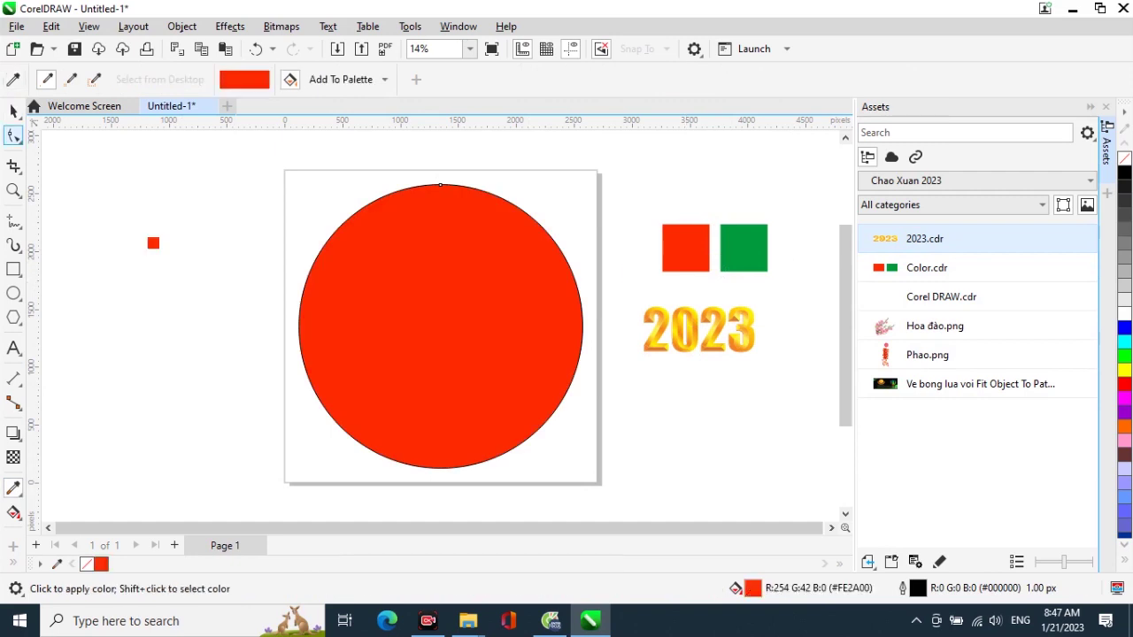
key(space)
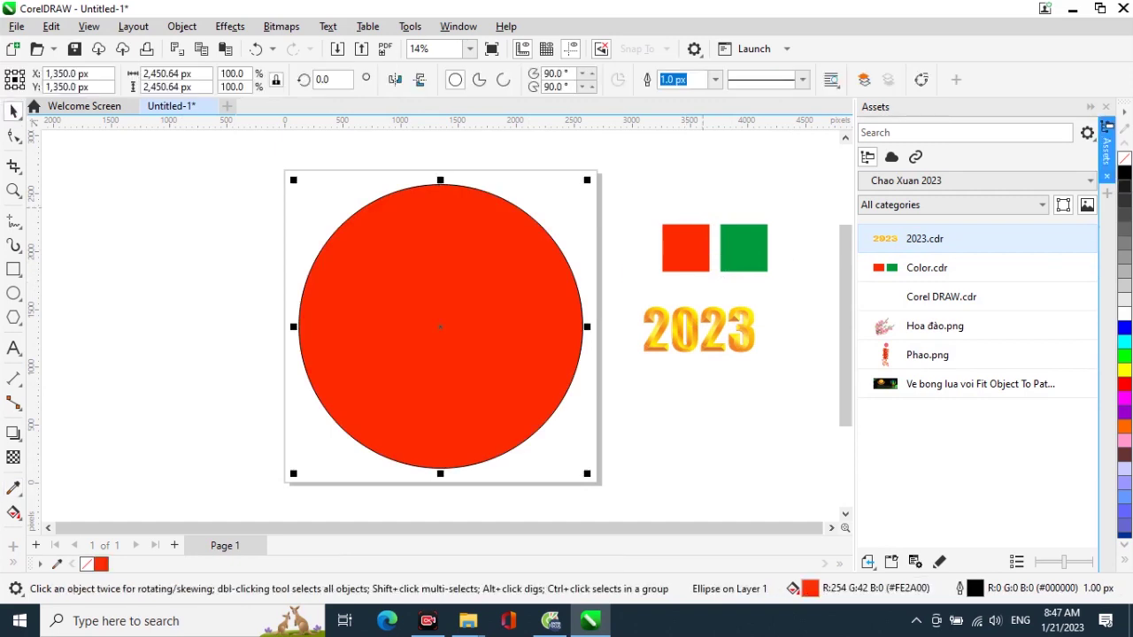
right_click(1124, 158)
click(636, 239)
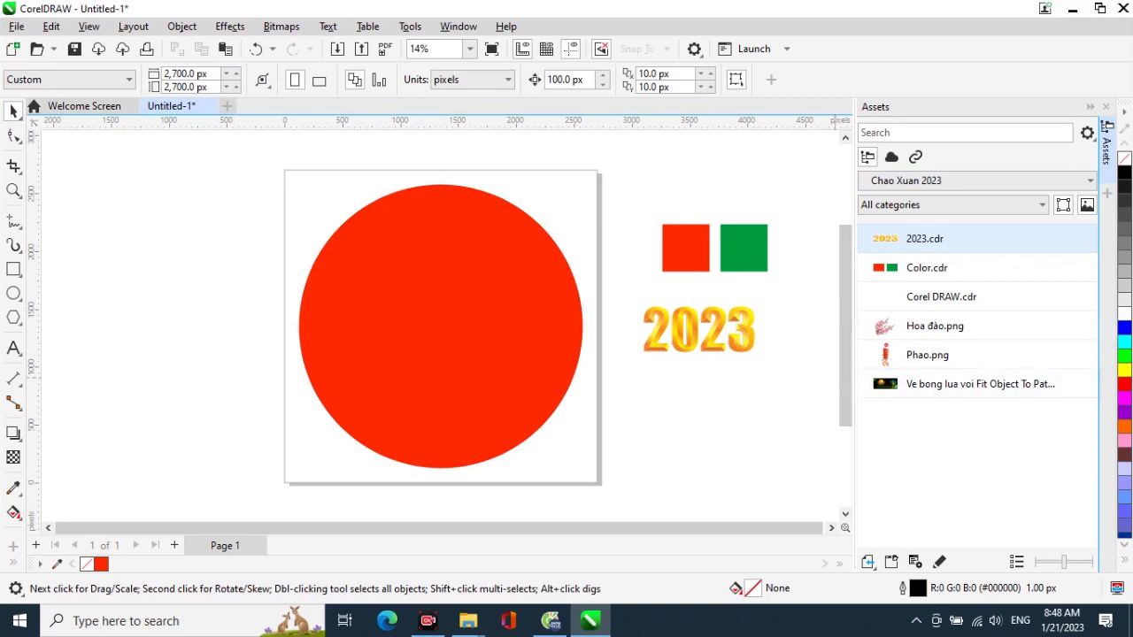
Place the "Ve bong lua voi Fit Object To Path" banner asset below the 2023 lettering.
click(980, 384)
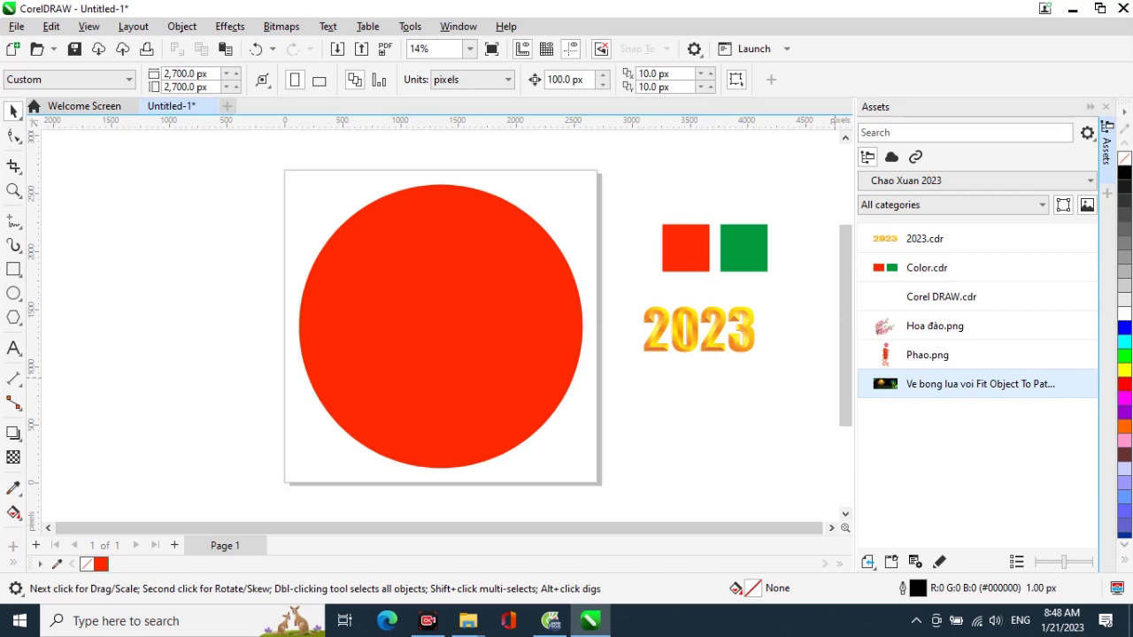
drag(885, 384, 586, 408)
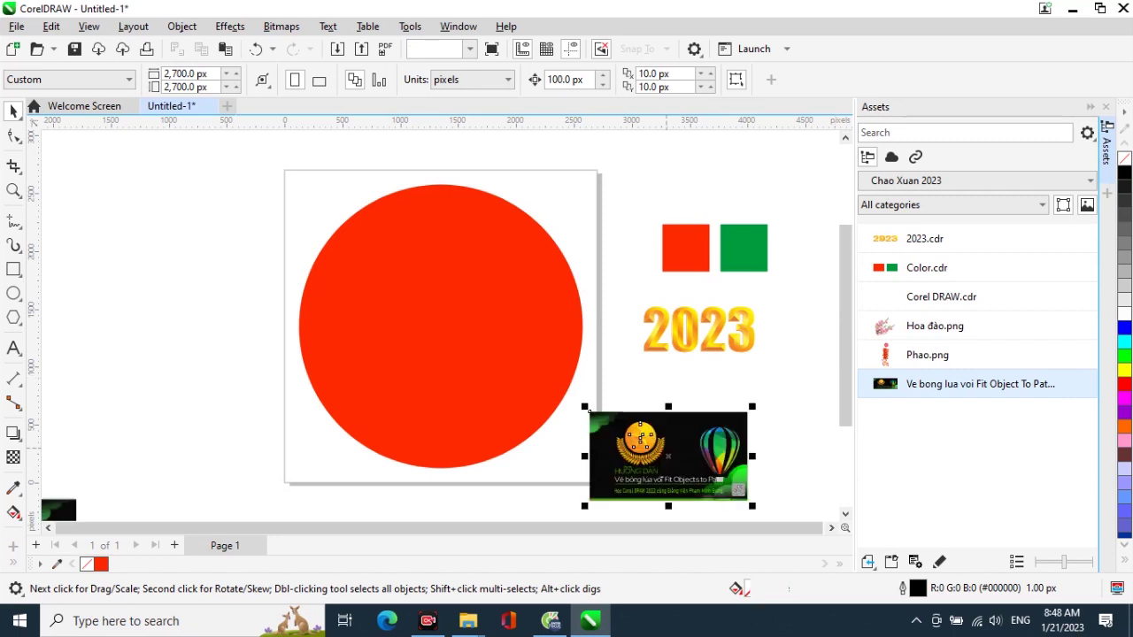
click(781, 474)
Move the hot-air balloon out of the banner onto the red circle, just above and beyond its centre.
key(F2)
drag(760, 507, 679, 404)
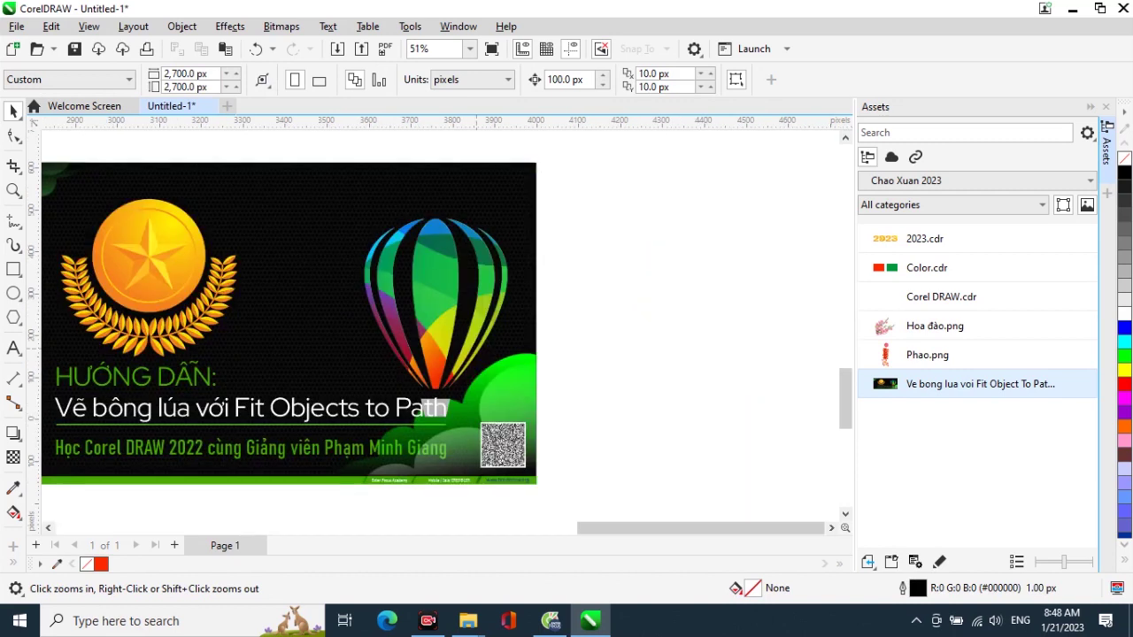
key(space)
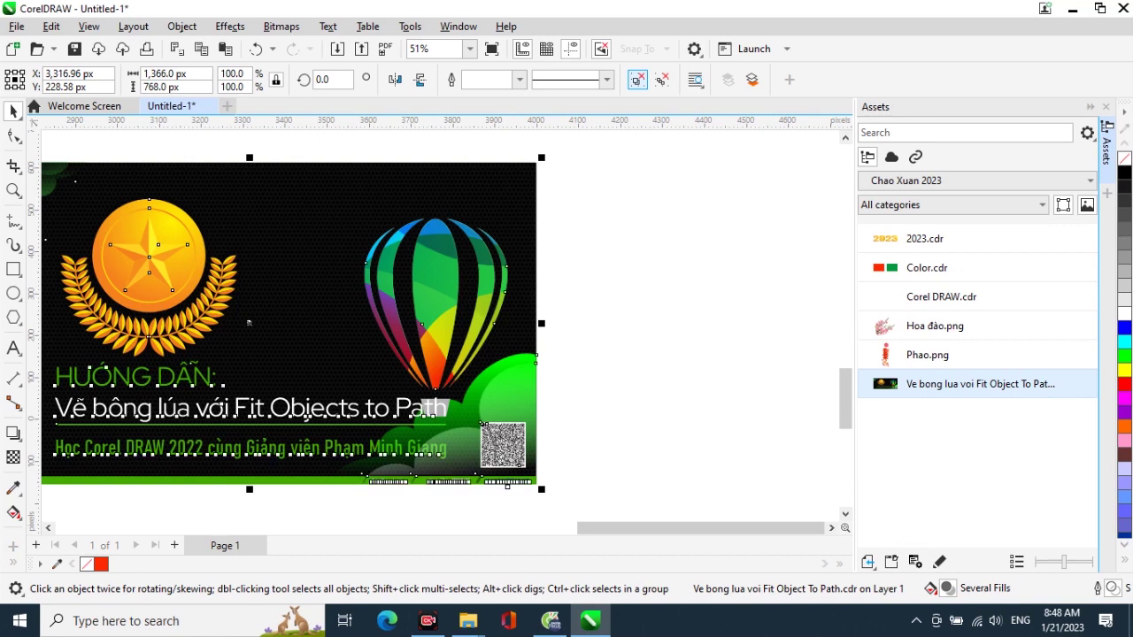
click(656, 269)
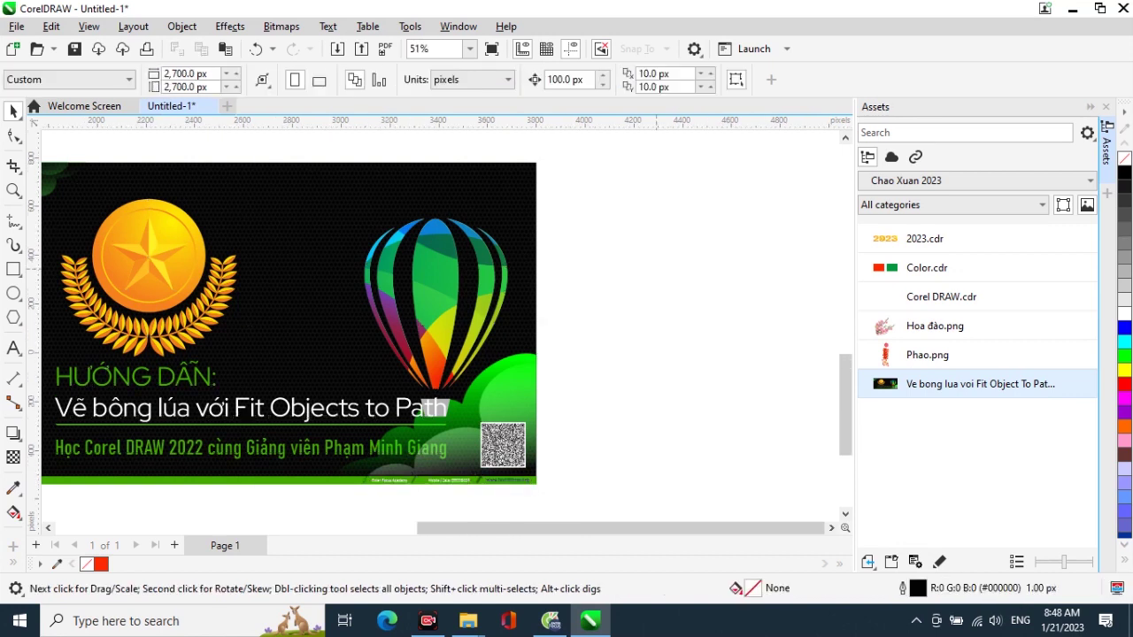
scroll(656, 269, down, 3)
drag(667, 279, 824, 408)
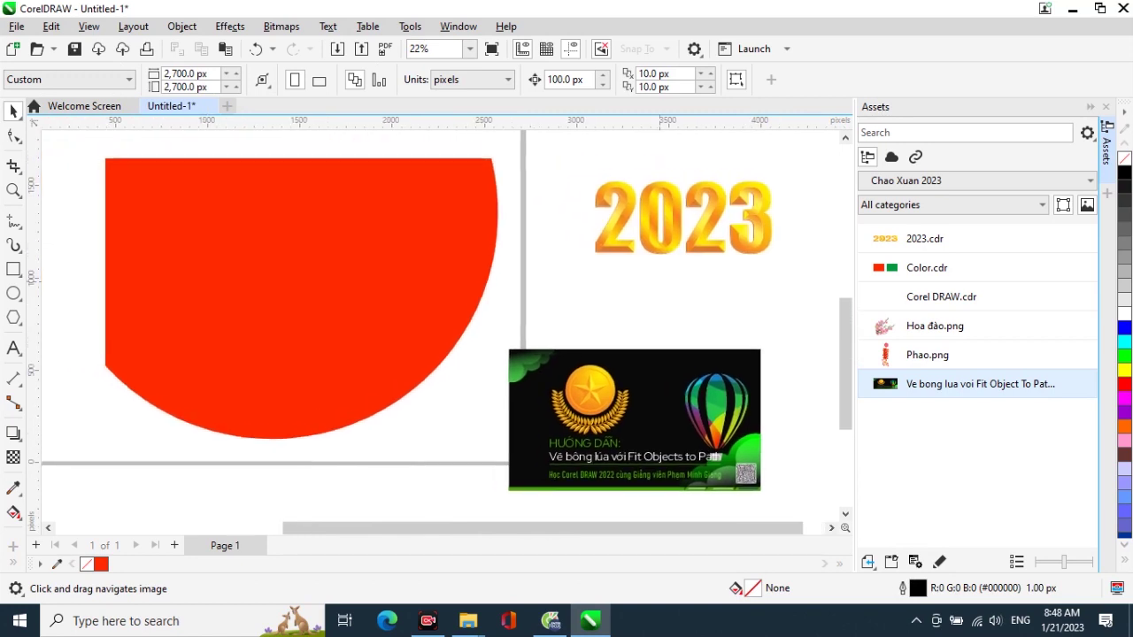
drag(680, 418, 310, 208)
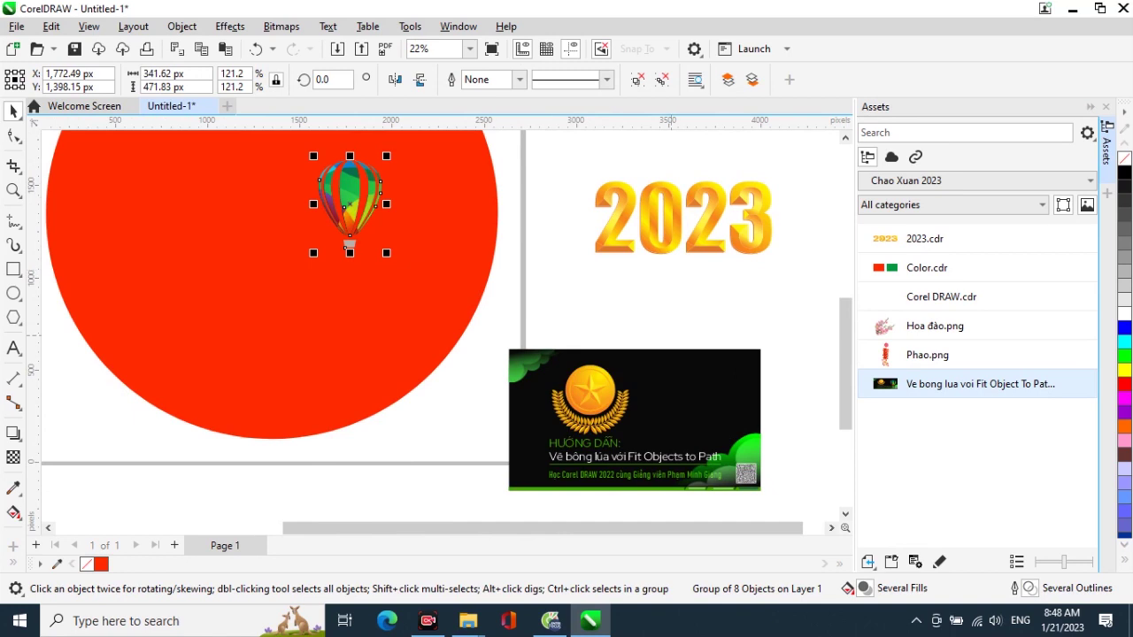
Move the green cloud group from the banner's upper-left corner to the page's upper-left corner and fill it white.
drag(497, 336, 562, 387)
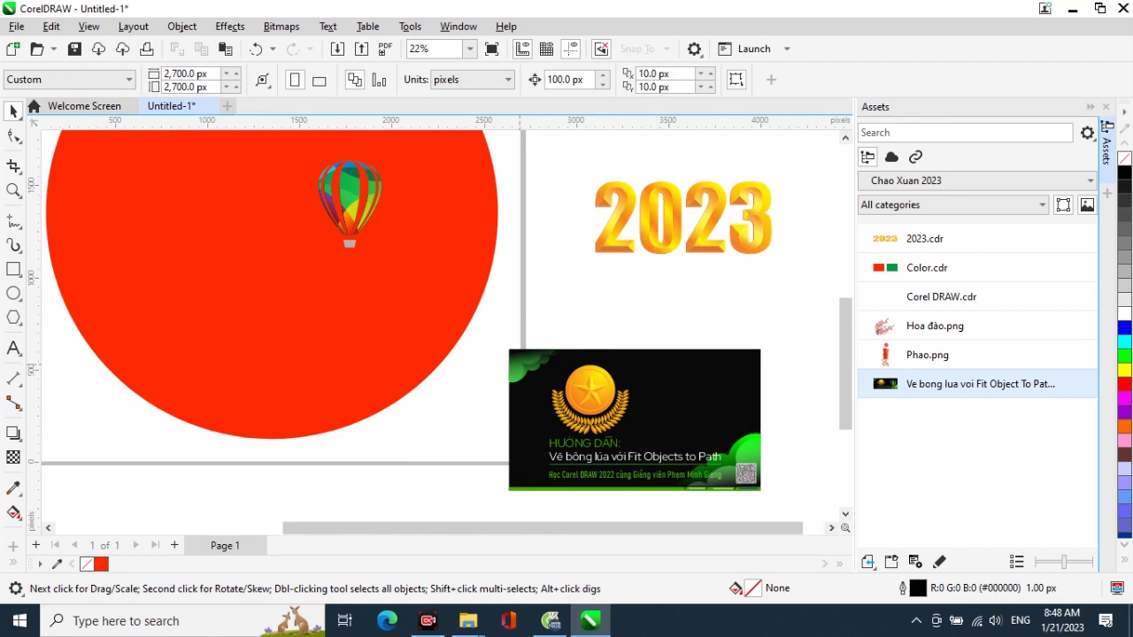
click(519, 365)
drag(491, 334, 581, 394)
drag(531, 363, 222, 328)
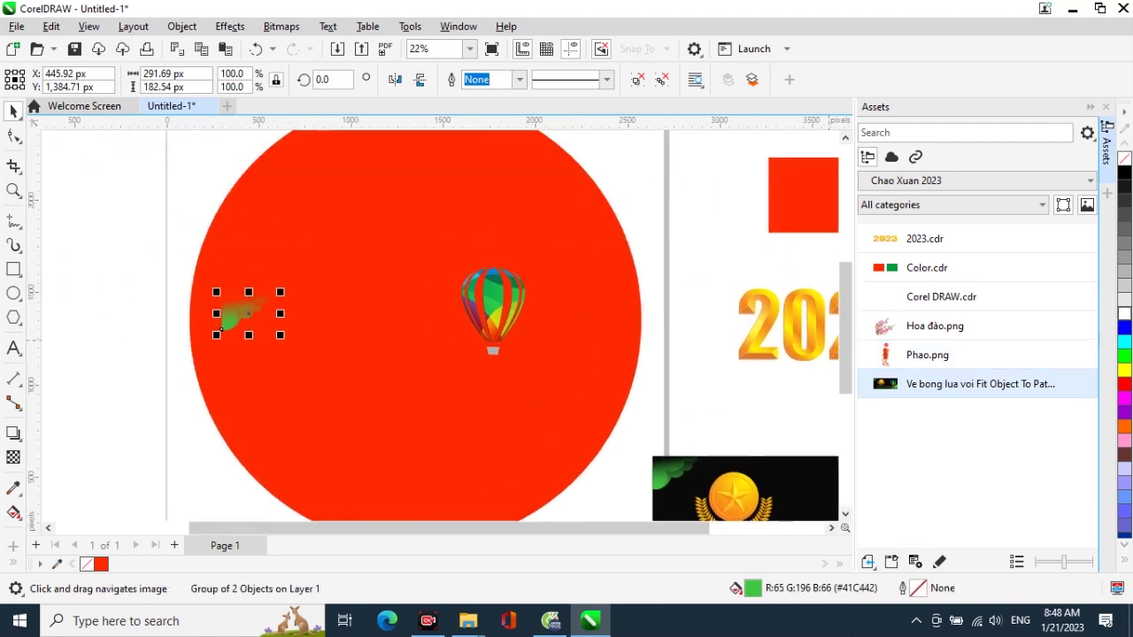
drag(222, 329, 175, 186)
scroll(213, 213, down, 2)
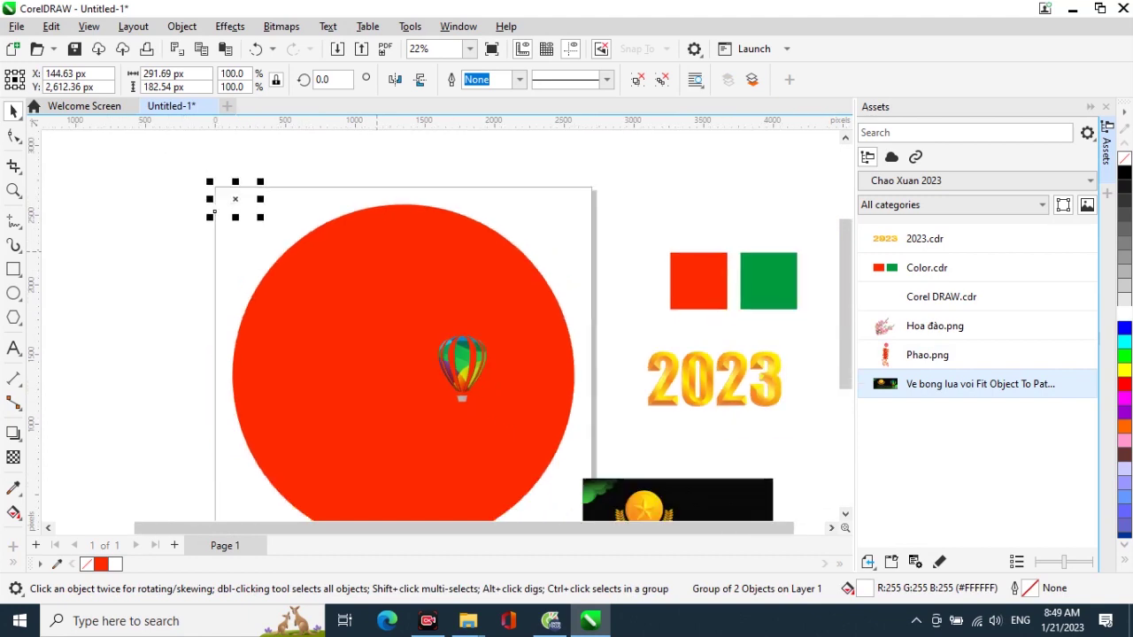
Enlarge the white cloud group to about 1492 by 934 px so it overlaps the circle's edge, and clear the selection.
drag(260, 217, 423, 317)
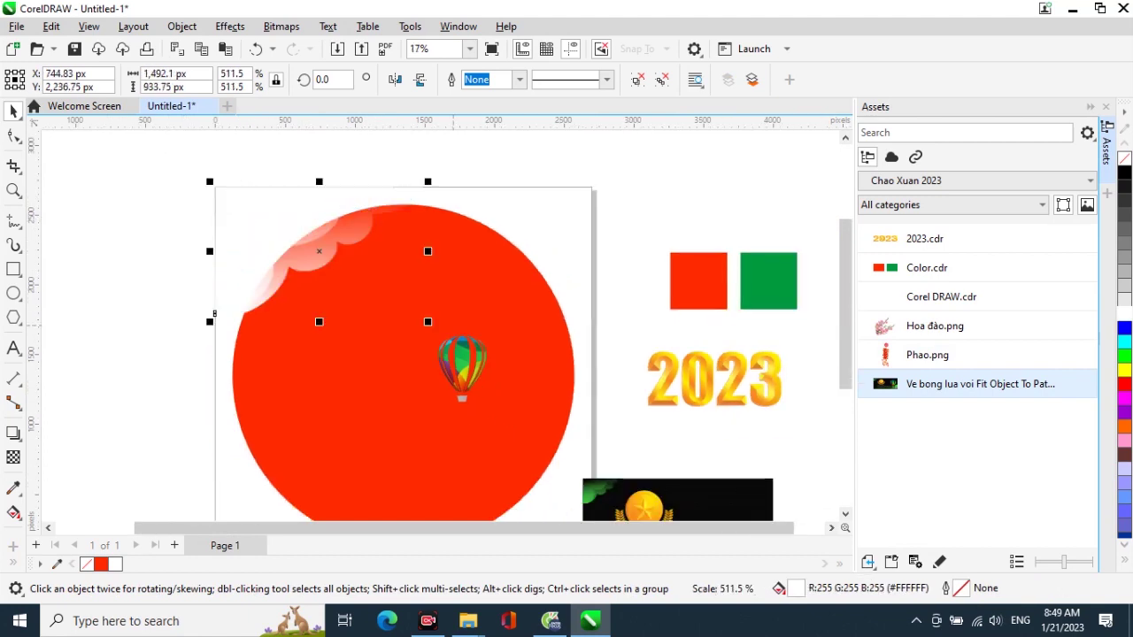
scroll(636, 207, down, 1)
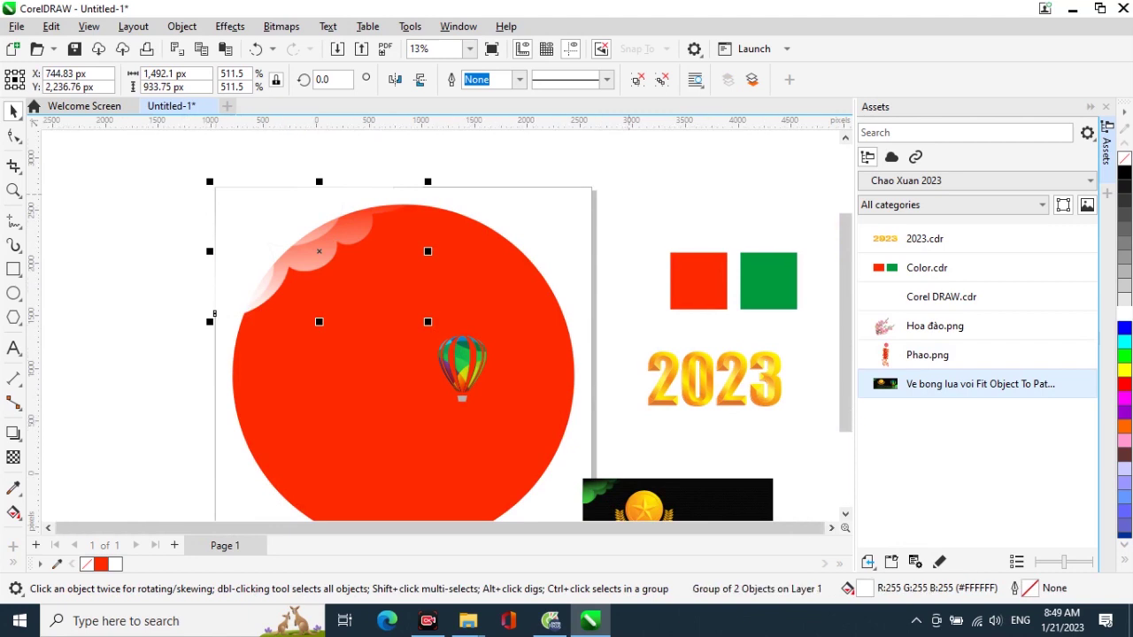
click(547, 297)
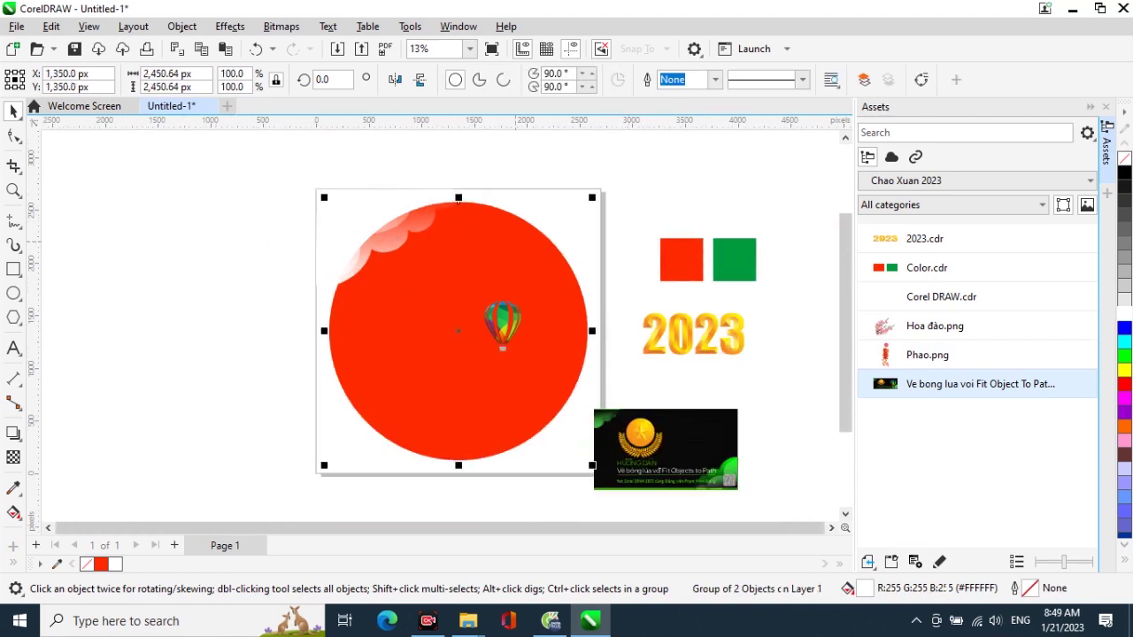
key(Escape)
click(547, 296)
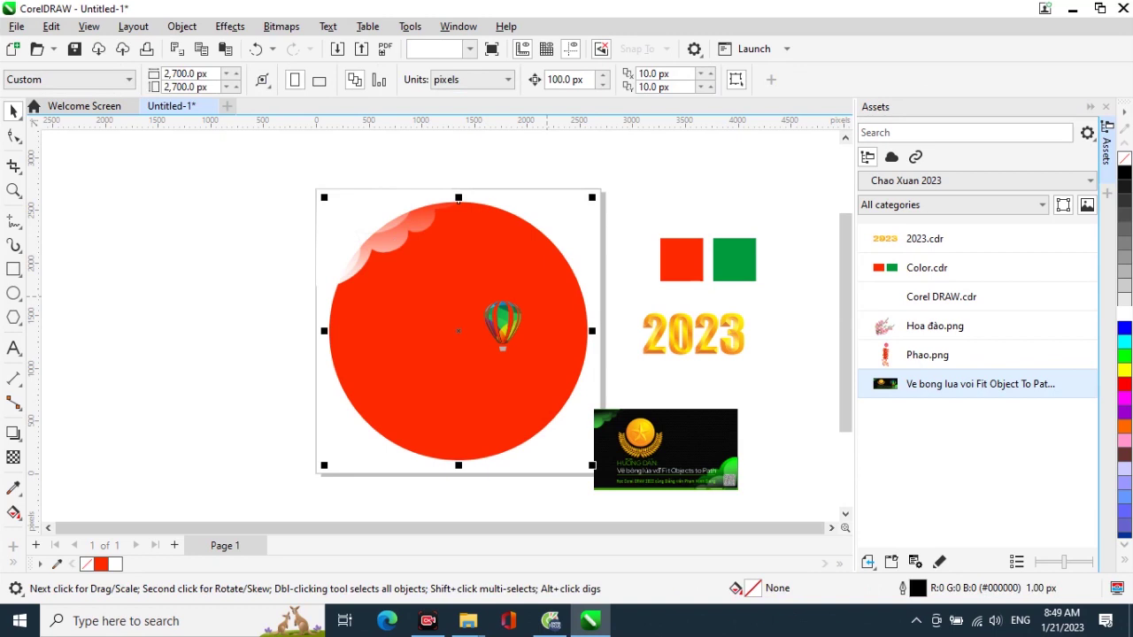
Enlarge the red circle to about 2,664 px across so it nearly fills the page, and enlarge the white clouds over its upper-left edge.
key(Escape)
drag(594, 198, 606, 187)
drag(599, 472, 604, 478)
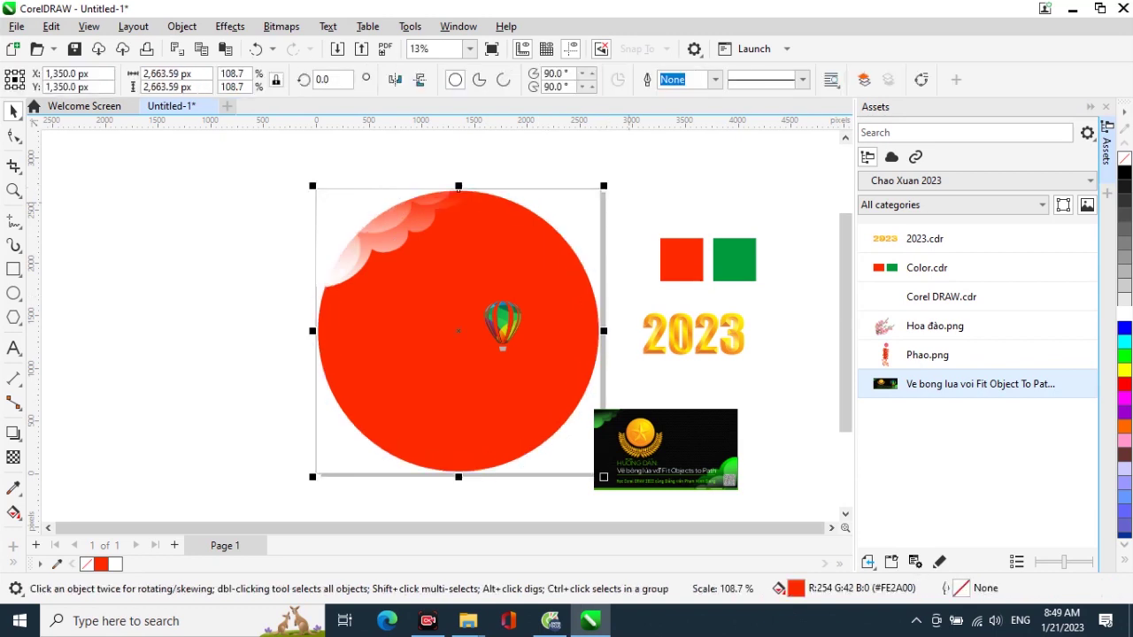
click(301, 170)
drag(306, 173, 494, 302)
click(737, 454)
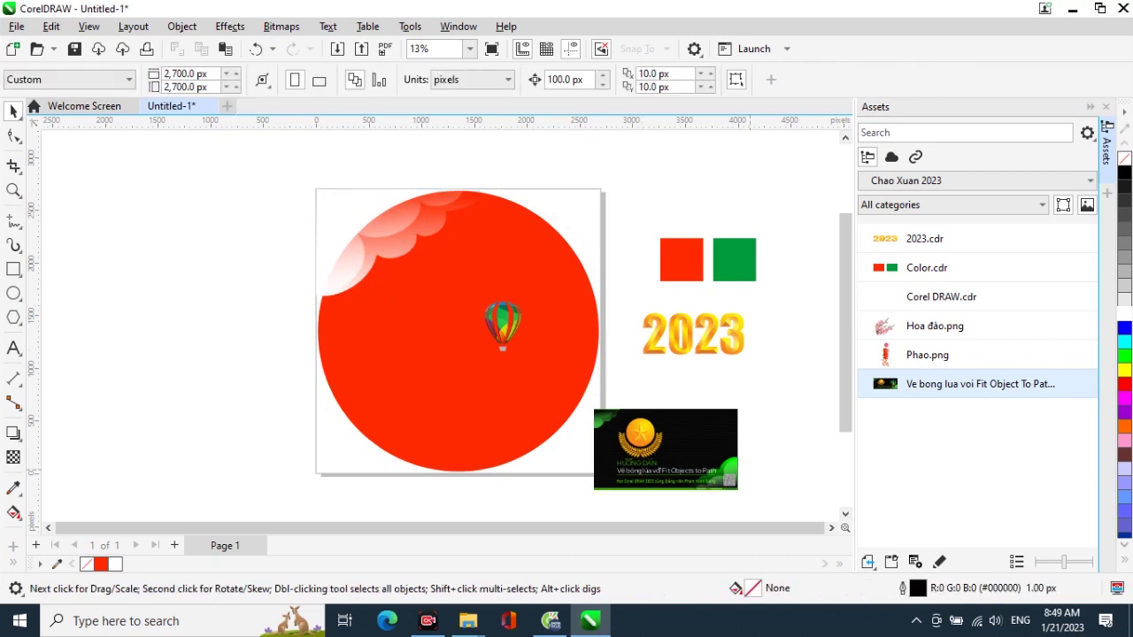
Move the two green cloud shapes from the banner's lower-right corner onto the lower right part of the red circle.
drag(767, 458, 737, 463)
key(F2)
mouse_move(754, 448)
mouse_down()
mouse_move(716, 487)
mouse_move(678, 503)
mouse_up()
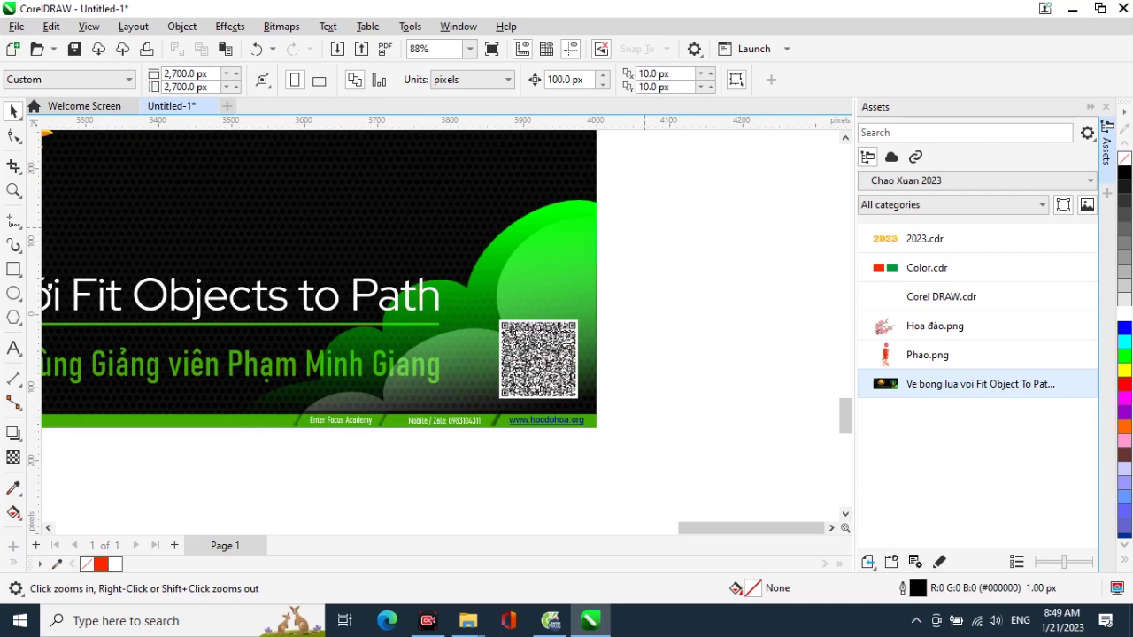
drag(576, 260, 560, 254)
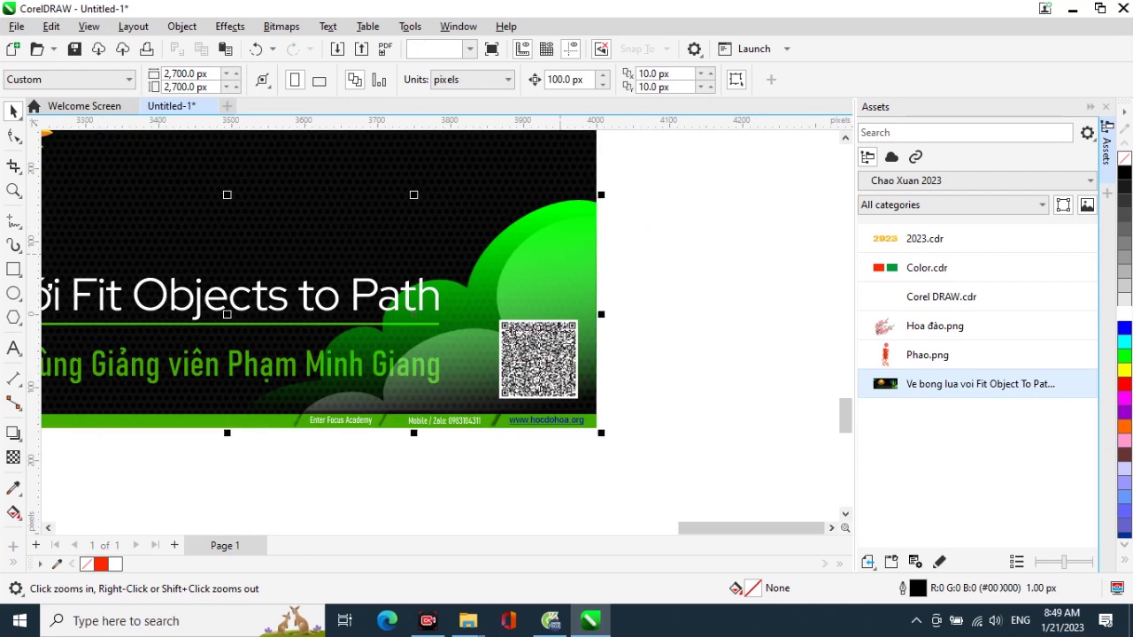
scroll(609, 261, down, 4)
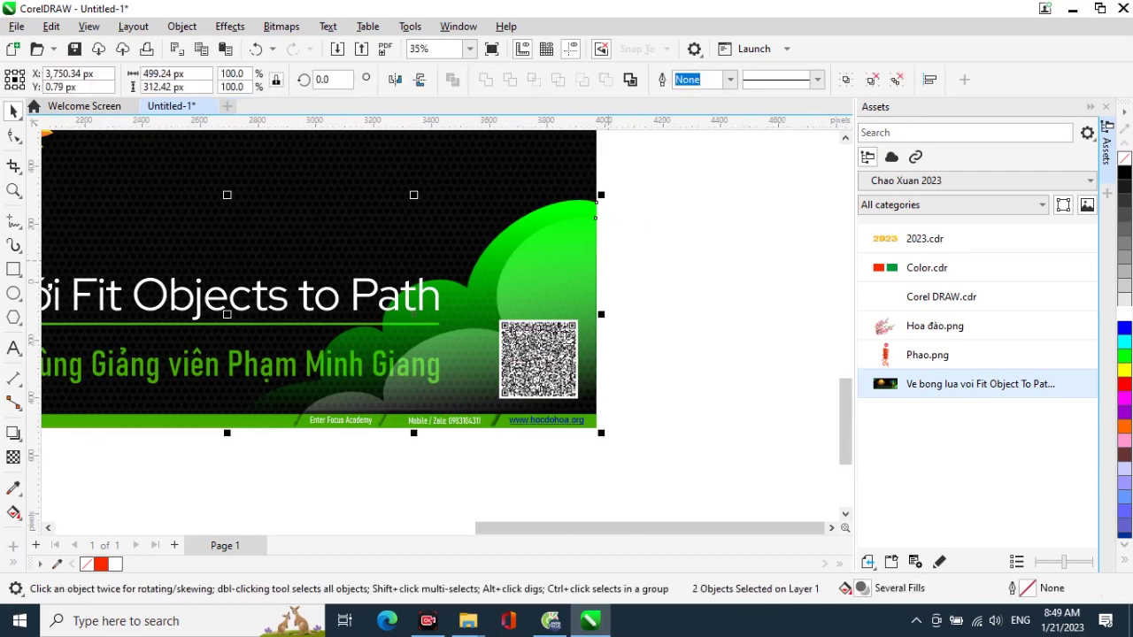
drag(624, 261, 254, 165)
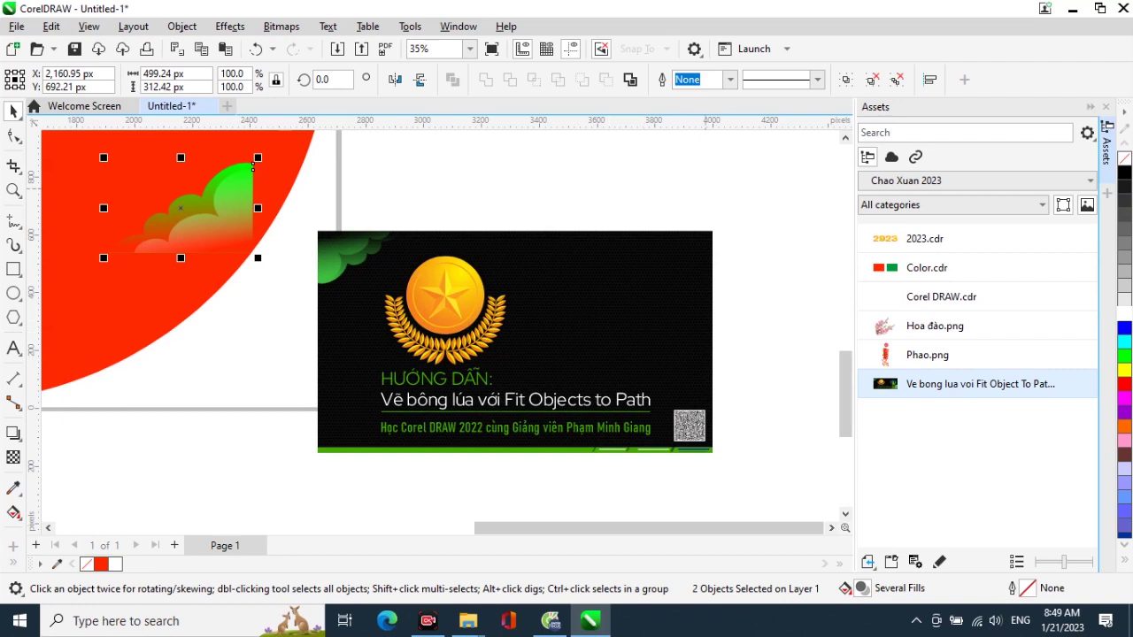
Delete all the remaining objects of the black banner below the 2023 lettering.
drag(678, 197, 731, 247)
drag(362, 268, 763, 505)
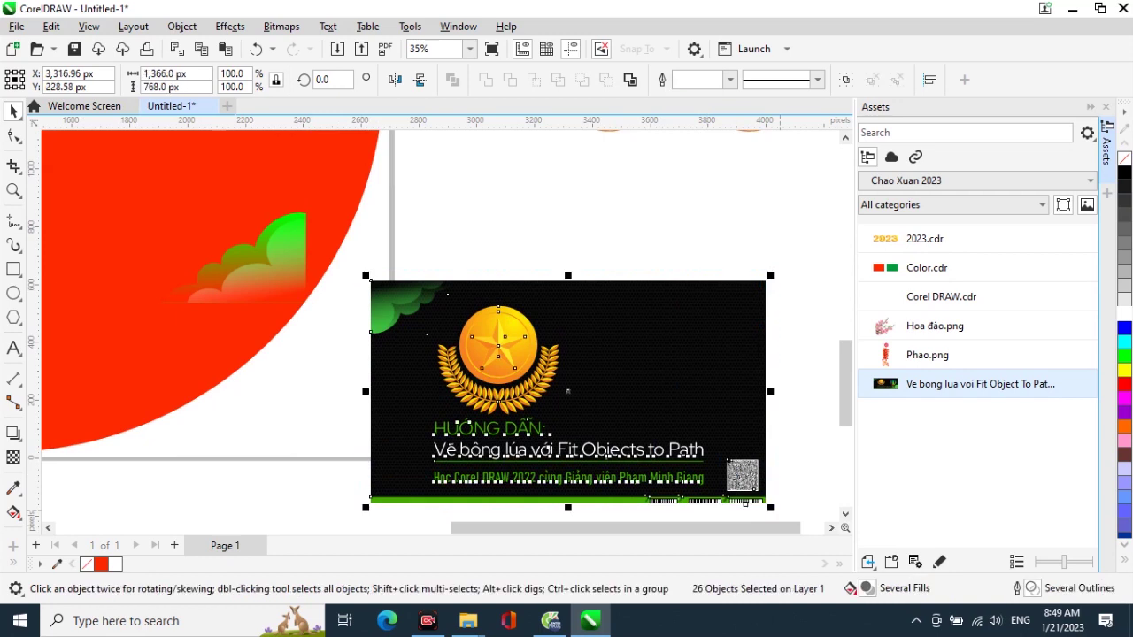
key(Delete)
Enlarge the green clouds to about 1,456 by 911 px so they extend past the red circle's right edge.
drag(353, 263, 682, 321)
scroll(639, 326, down, 4)
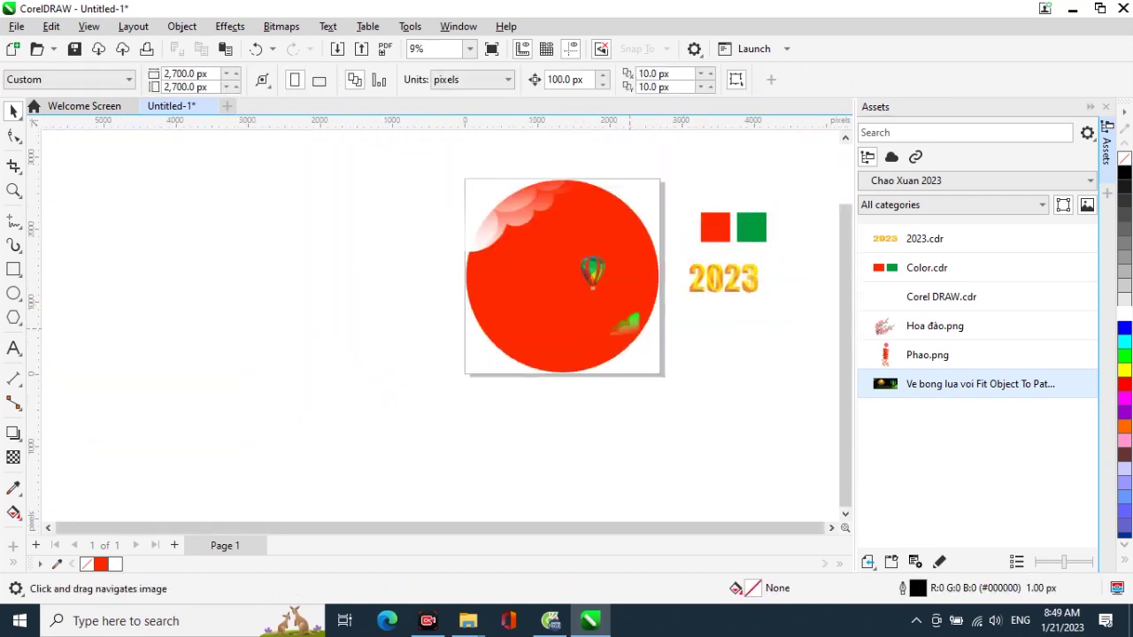
drag(664, 354, 558, 329)
drag(663, 263, 671, 261)
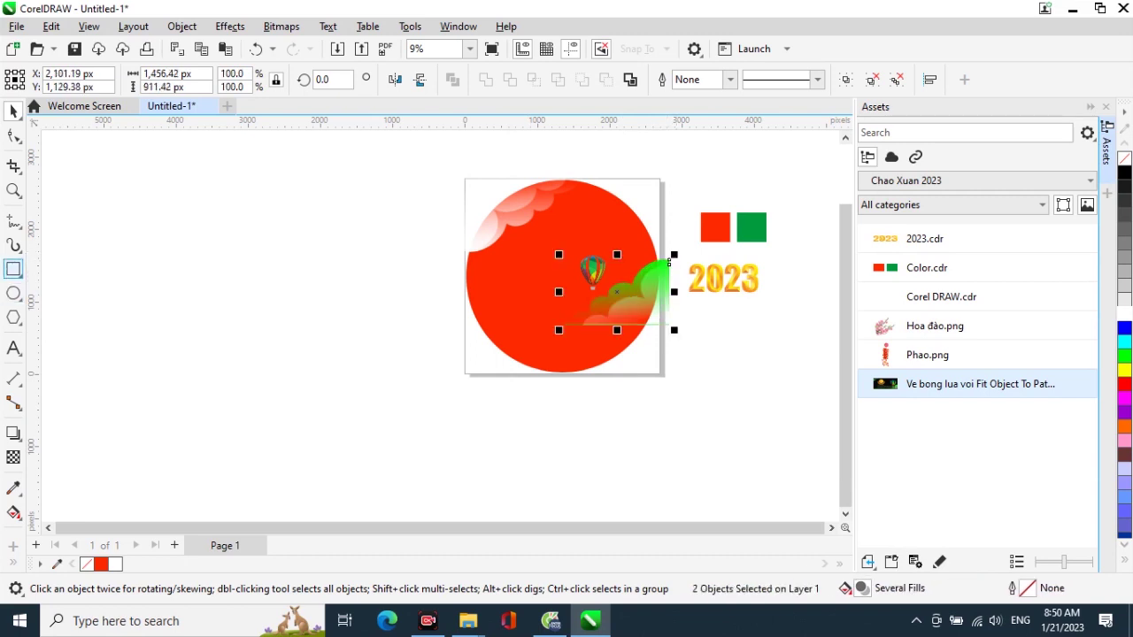
Draw a rectangle about 2,720 by 757 px across the lower part of the page and fill it with green sampled from the green swatch.
click(14, 269)
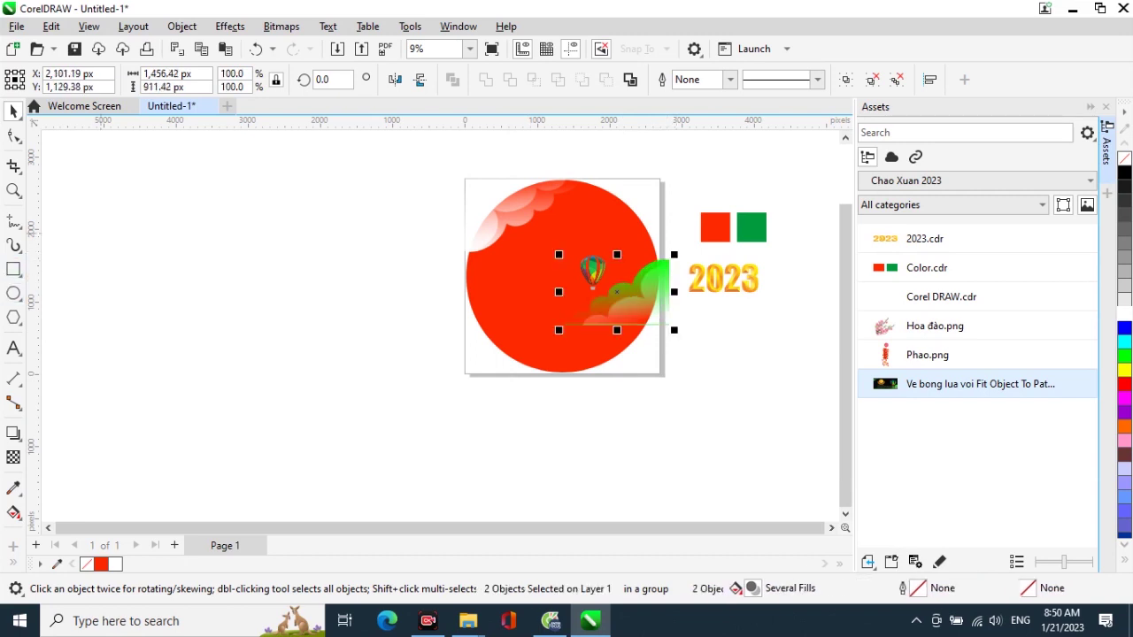
drag(465, 322, 662, 377)
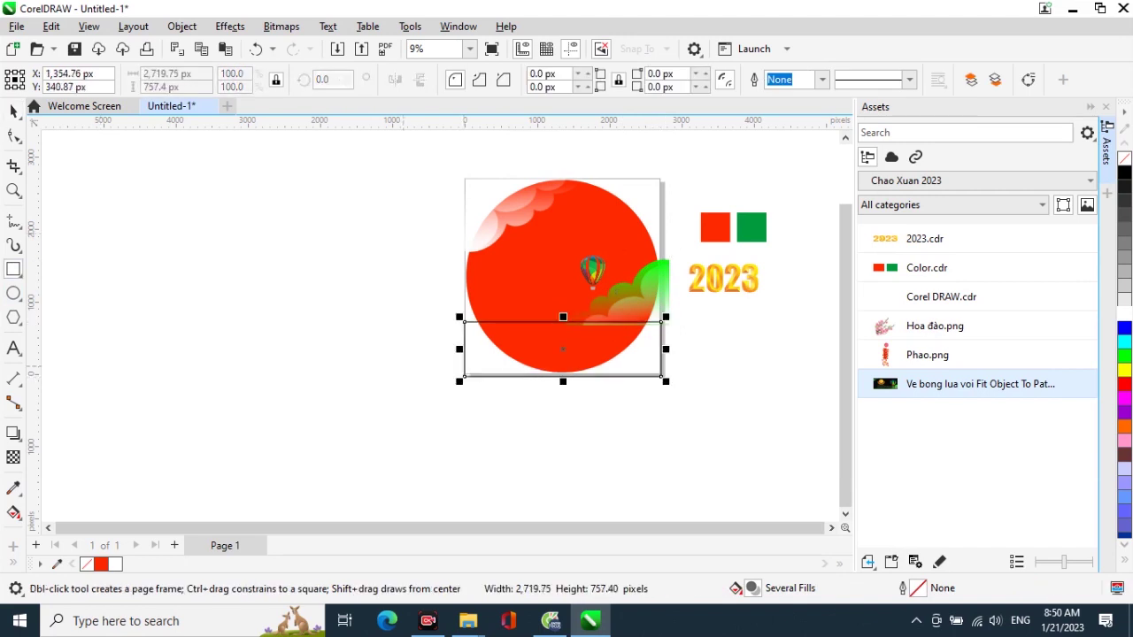
key(space)
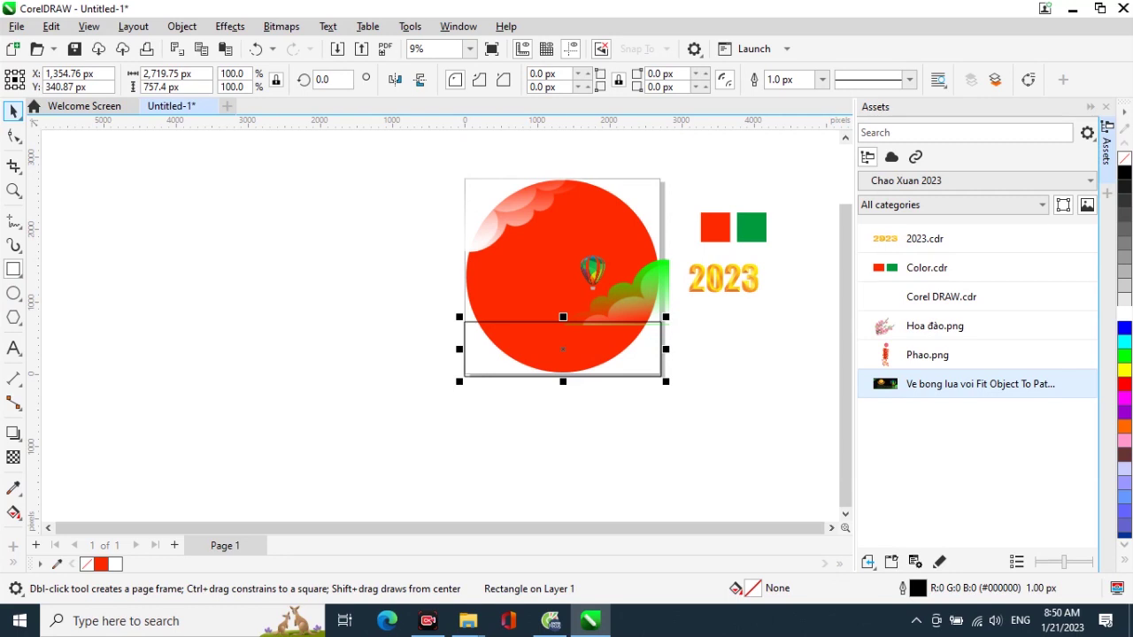
click(13, 487)
click(752, 226)
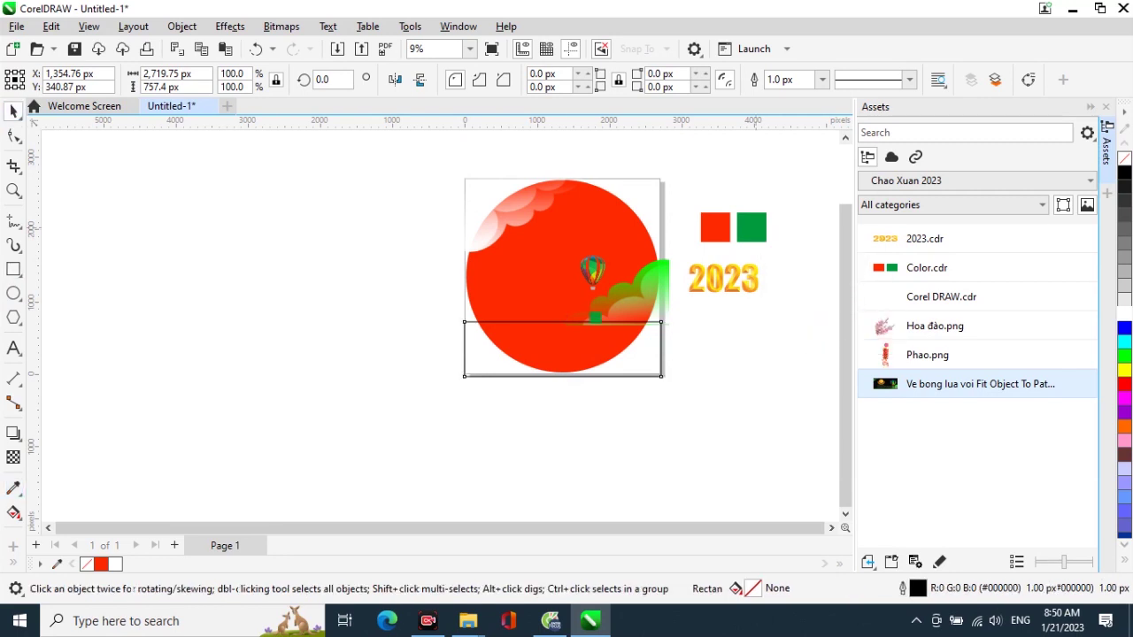
click(485, 359)
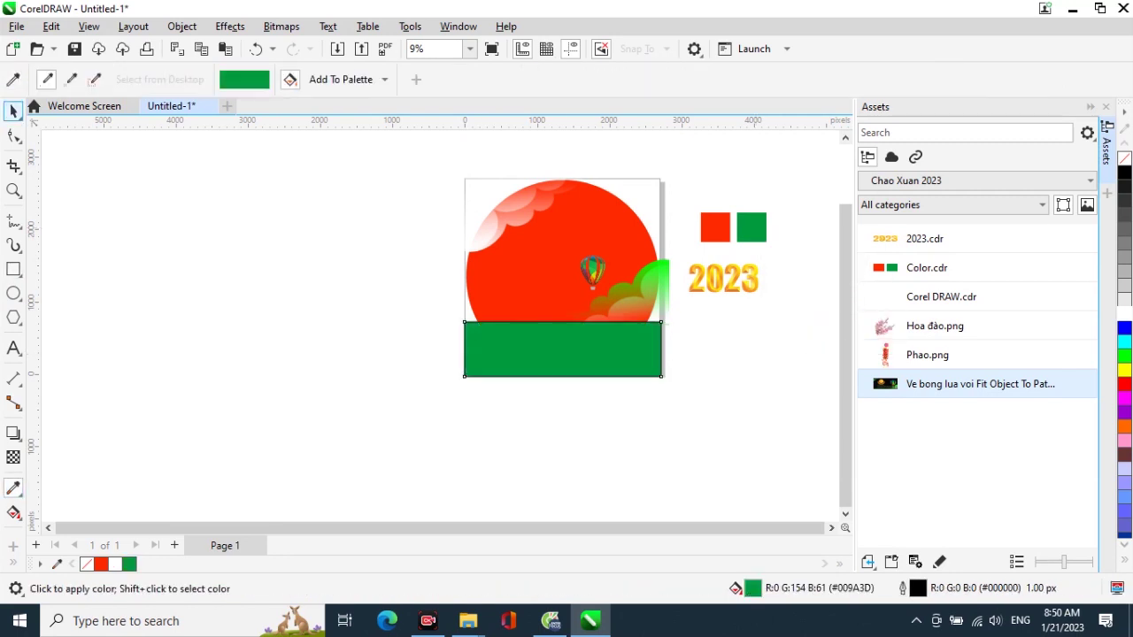
key(space)
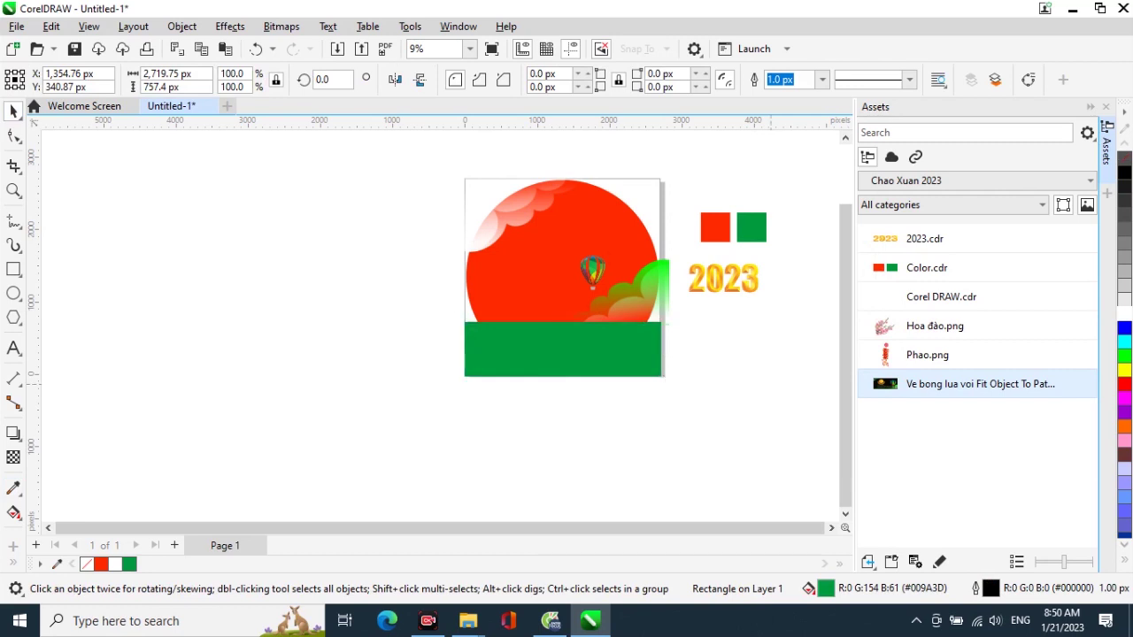
key(Escape)
Stretch the green rectangle slightly taller by raising its upper edge, and clear the selection.
click(537, 361)
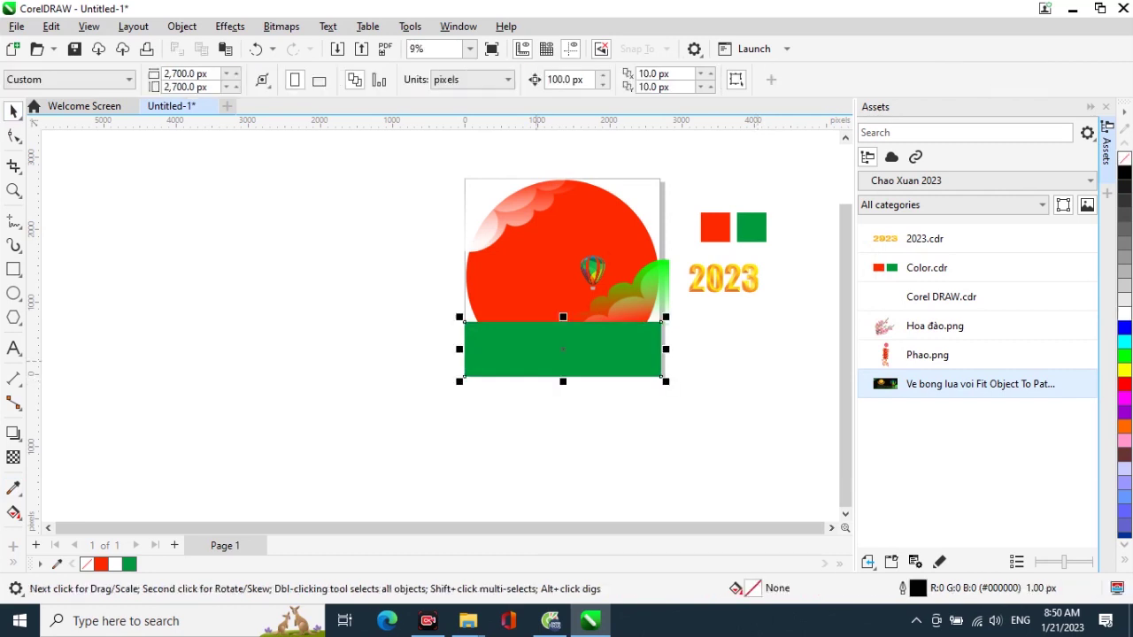
drag(563, 317, 564, 307)
key(Escape)
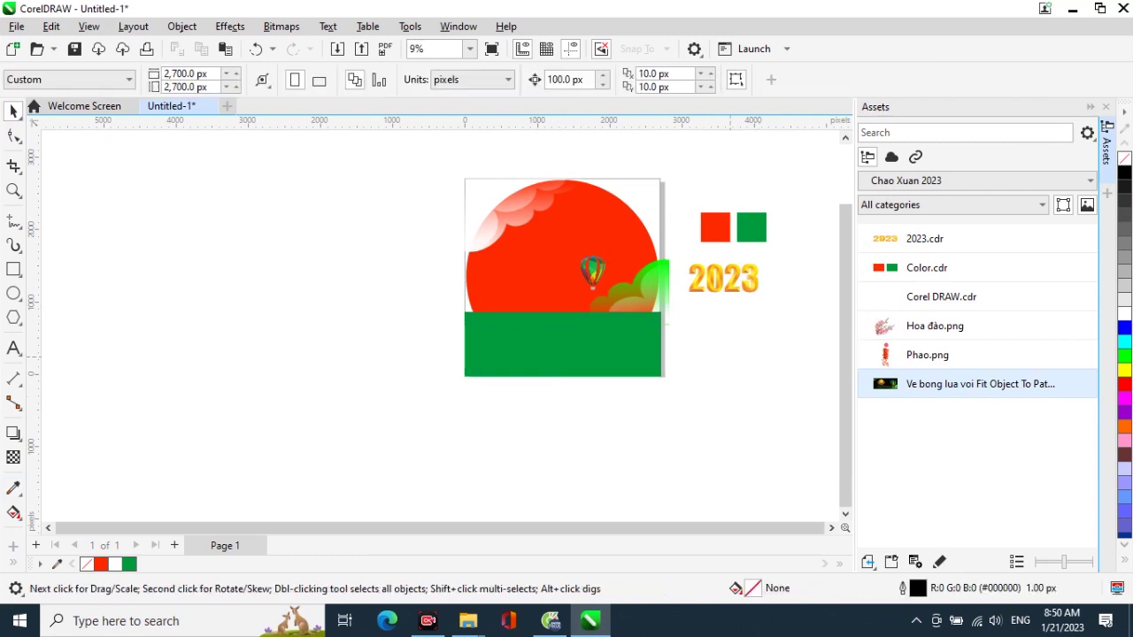
Recolour both green cloud shapes beside the balloon yellow.
key(z)
drag(412, 184, 841, 460)
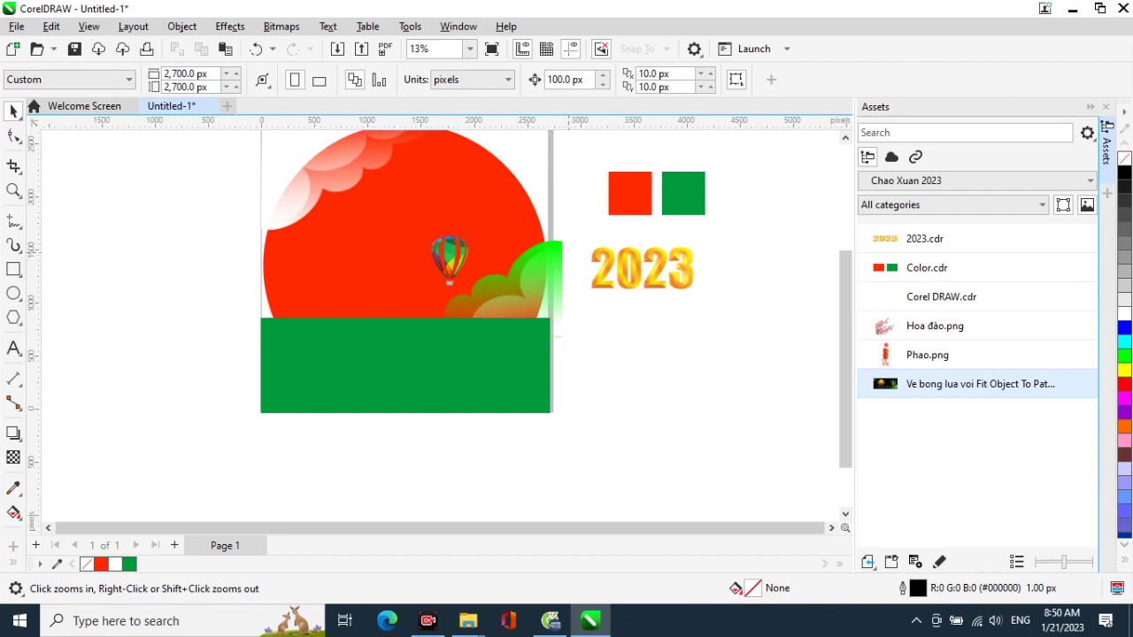
mouse_move(571, 235)
mouse_down()
mouse_move(467, 362)
mouse_move(381, 392)
mouse_move(401, 337)
mouse_up()
shift+click(451, 257)
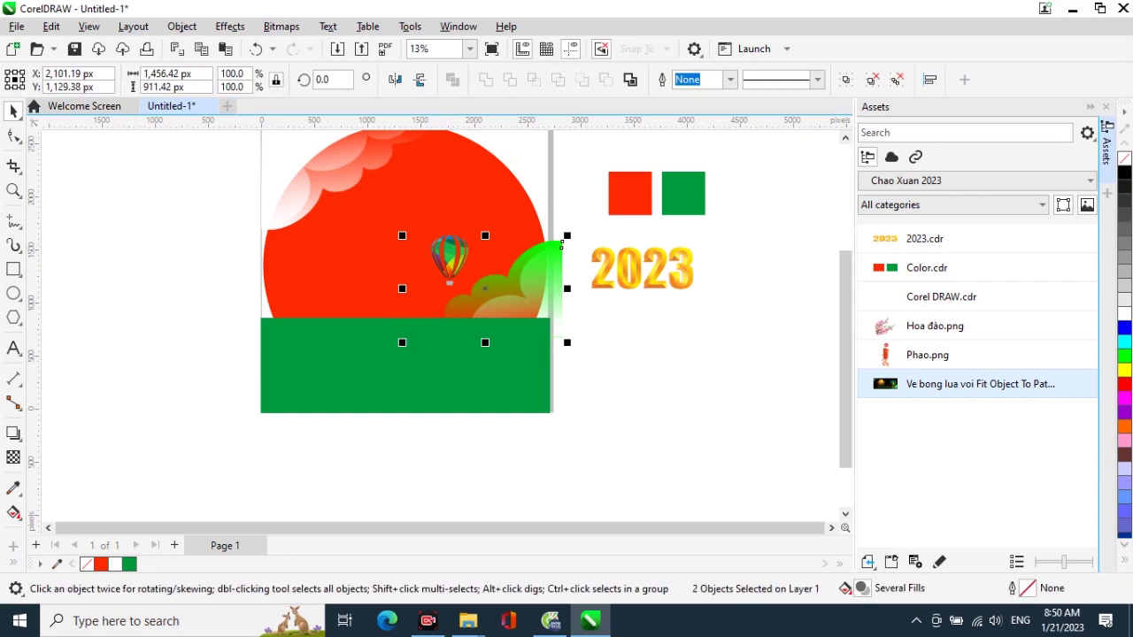
click(1124, 370)
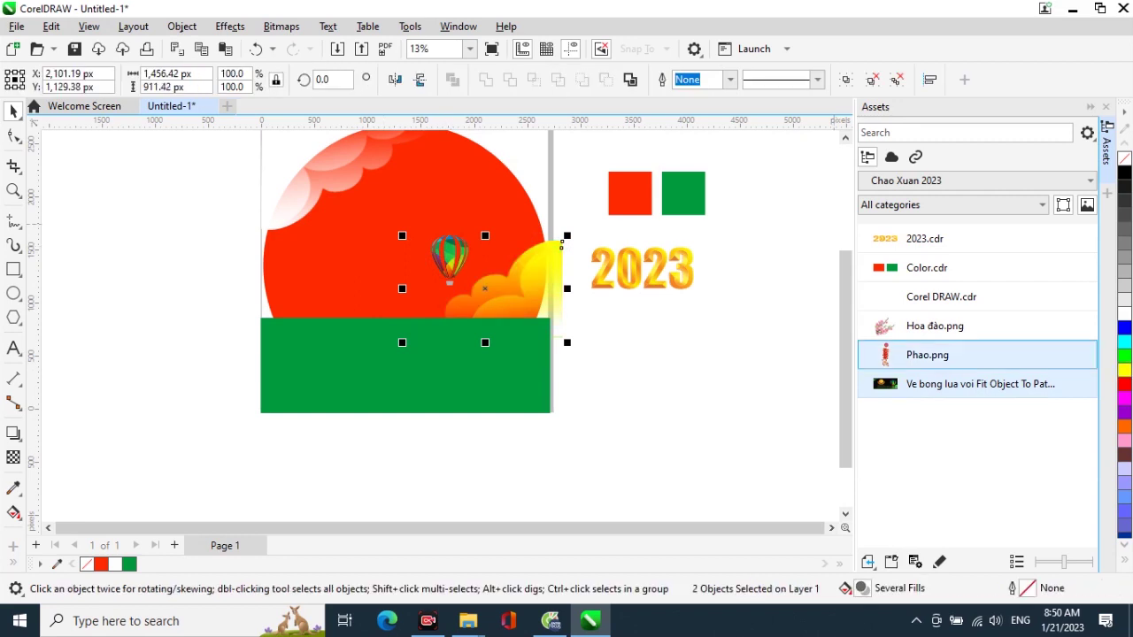
Move the yellow clouds to the page's right edge above the green rectangle and enlarge them to about 1,953 by 1,222 px.
drag(561, 244, 549, 228)
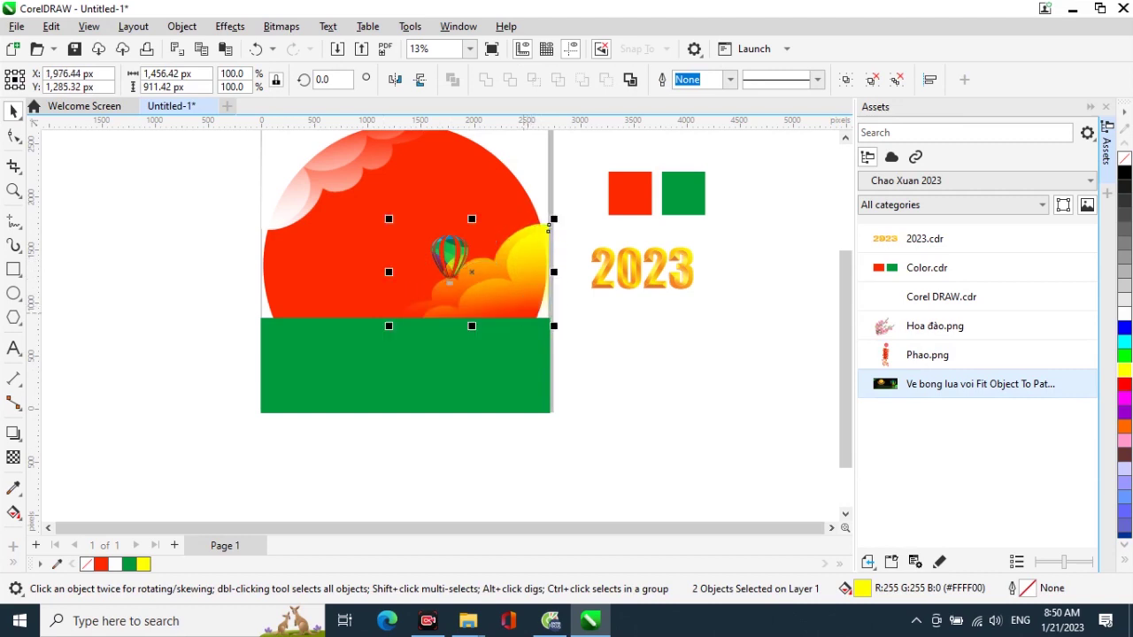
drag(389, 219, 336, 187)
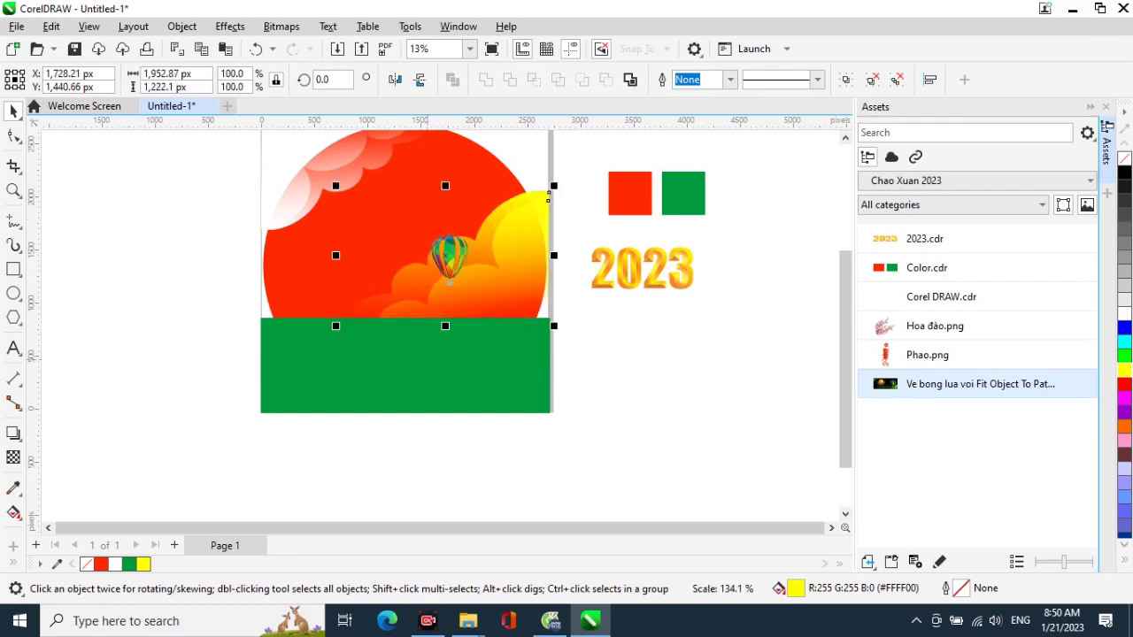
key(Escape)
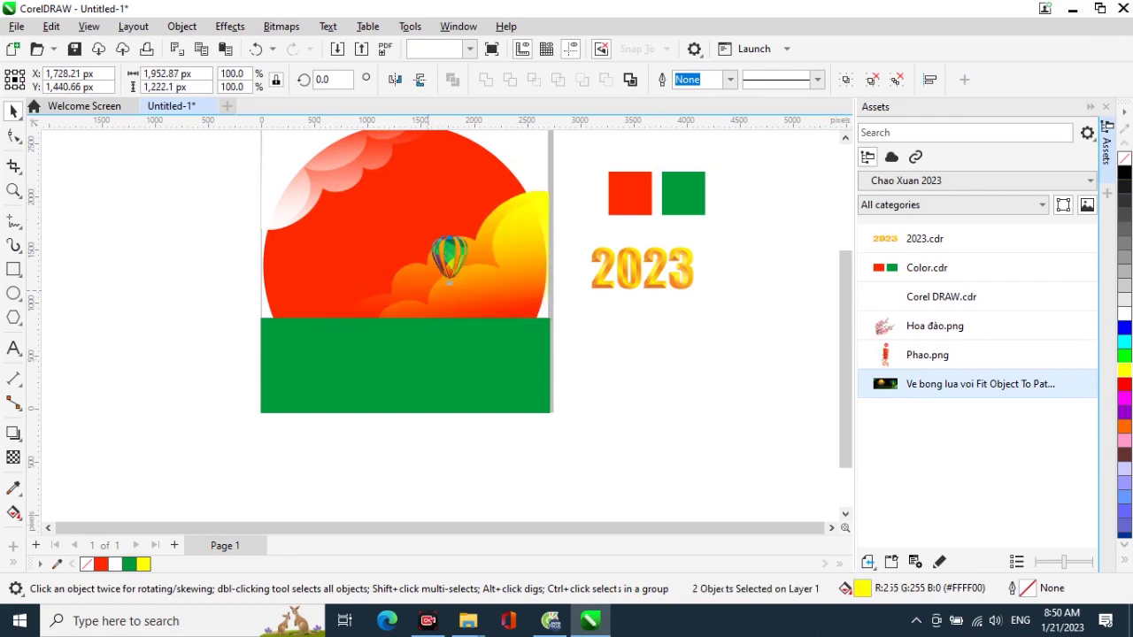
Enlarge the hot-air balloon to about 620 by 856 px and move it slightly up in front of the yellow clouds.
click(451, 258)
drag(473, 231, 501, 190)
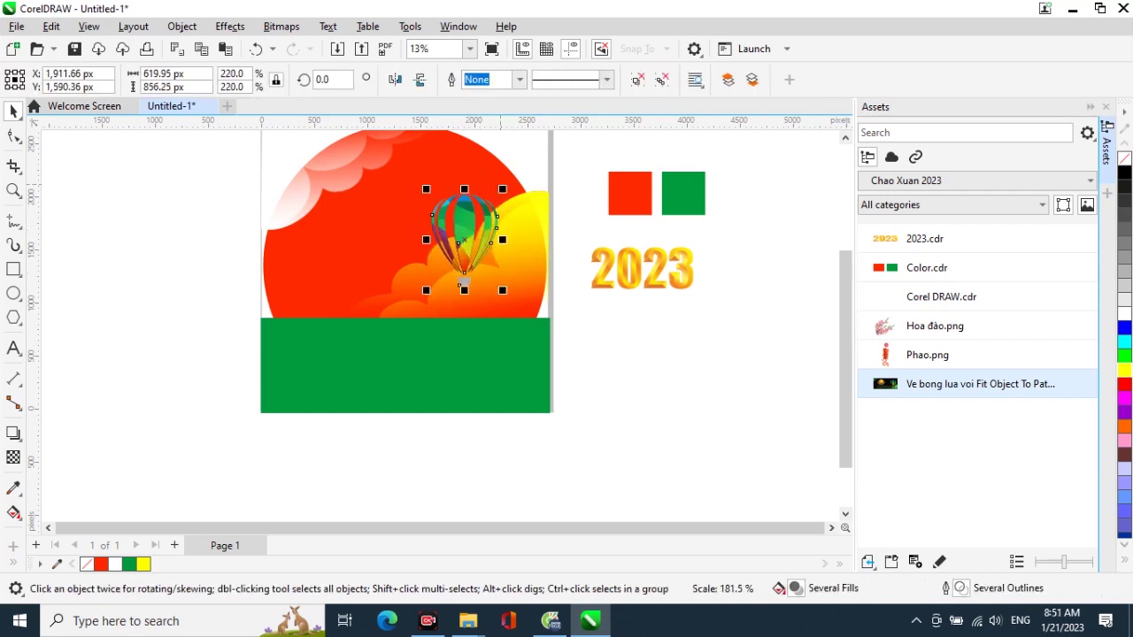
mouse_move(463, 231)
mouse_down()
mouse_move(469, 213)
mouse_move(467, 222)
mouse_up()
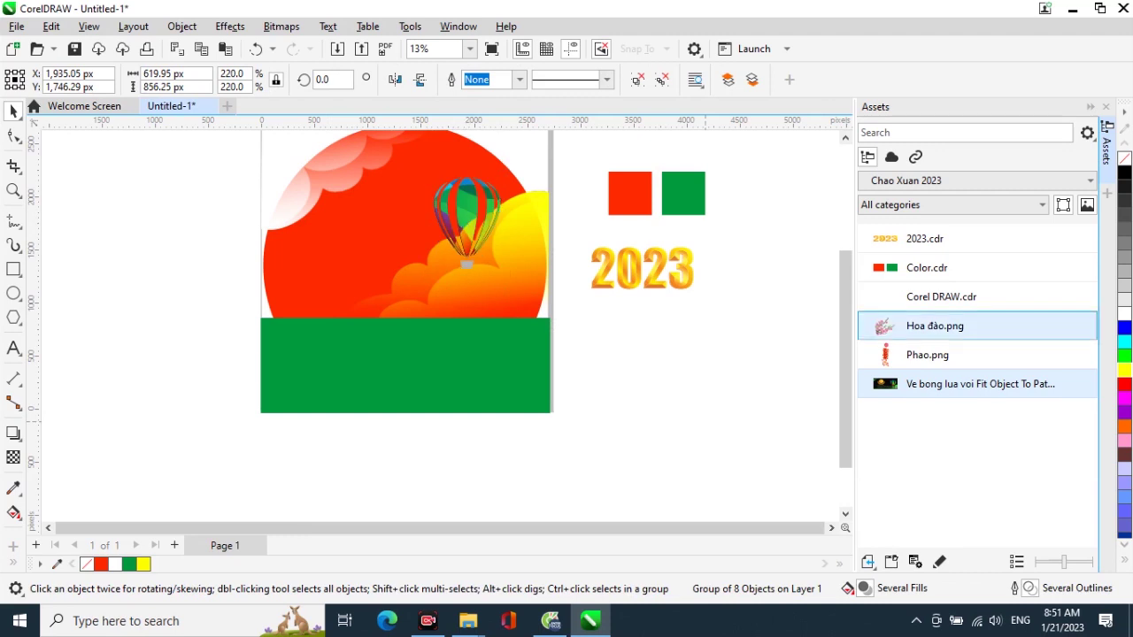
key(Escape)
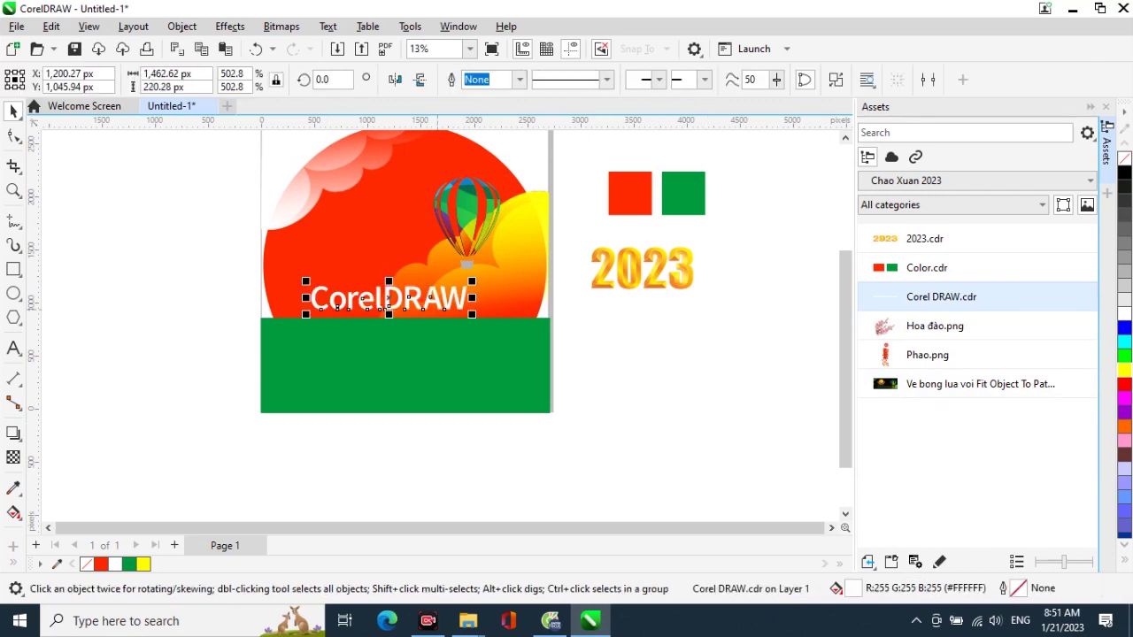
Position the white CorelDRAW lettering just above the green rectangle and centre it horizontally on the red circle.
drag(389, 298, 407, 290)
shift+click(339, 299)
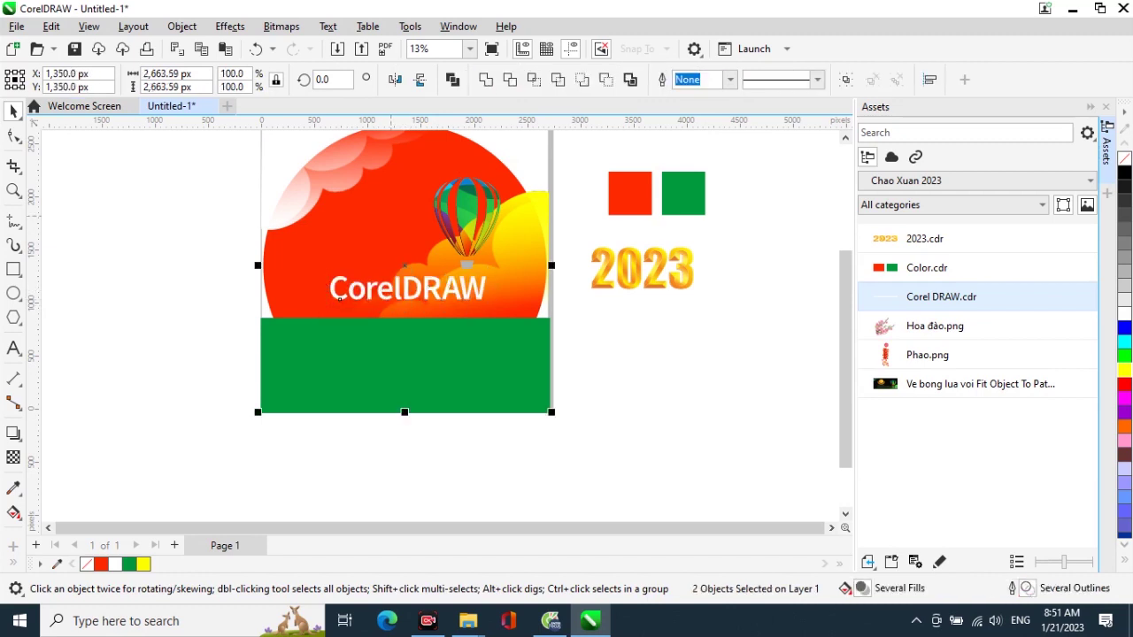
drag(340, 299, 337, 299)
click(671, 369)
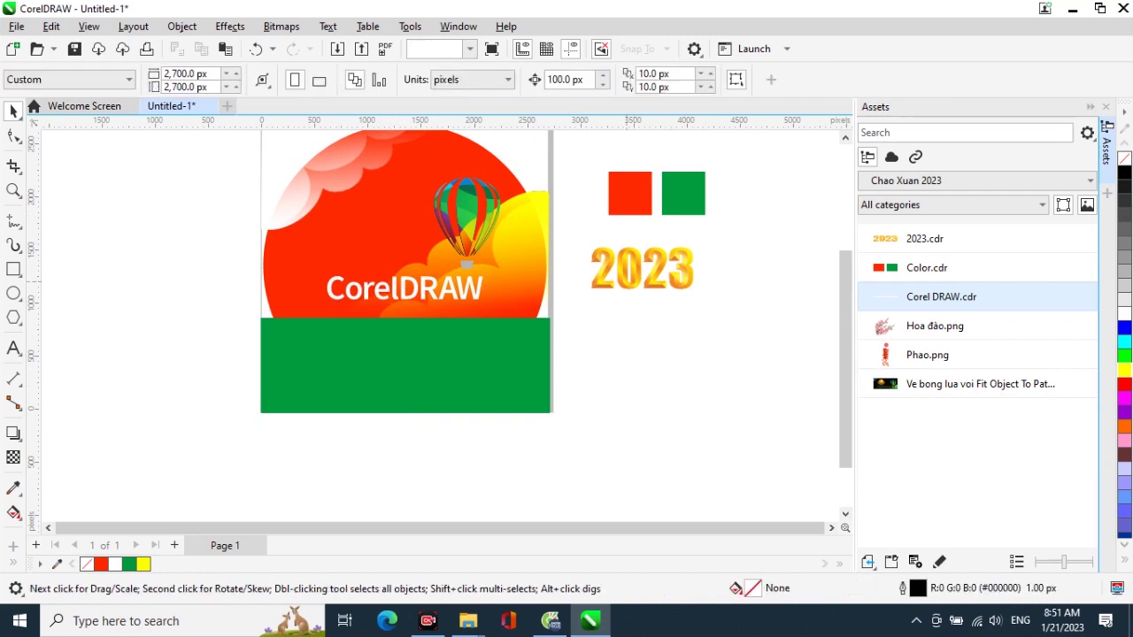
Move the gold 2023 lettering onto the red circle, directly above the CorelDRAW lettering.
click(630, 277)
drag(631, 277, 385, 255)
click(685, 371)
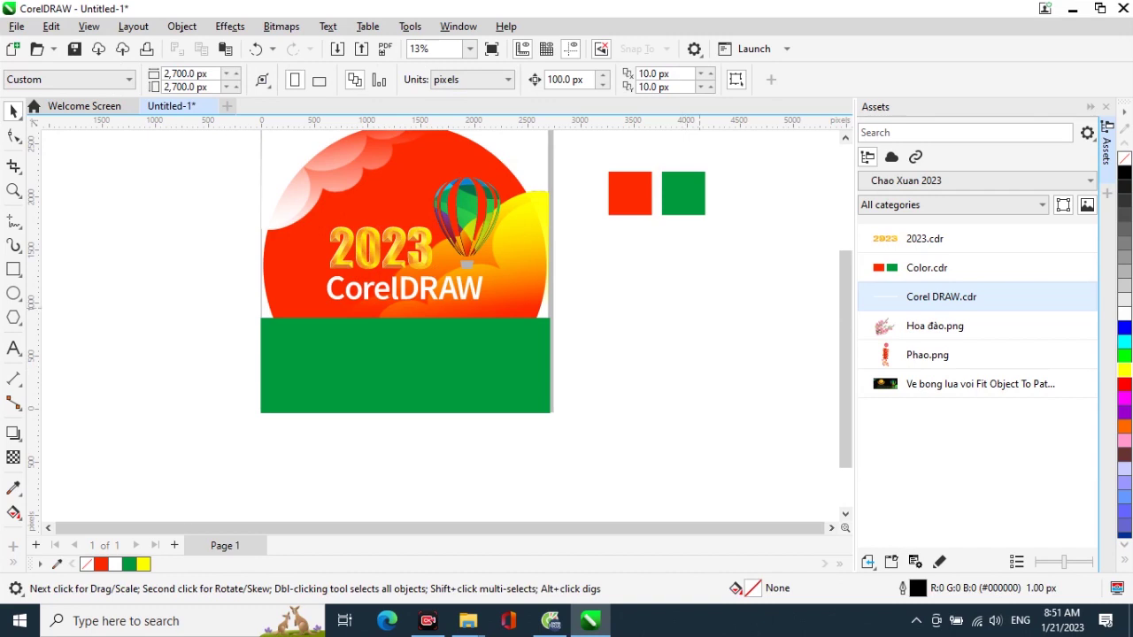
Add the text "Chào Xuân" on the green rectangle.
drag(662, 296, 679, 345)
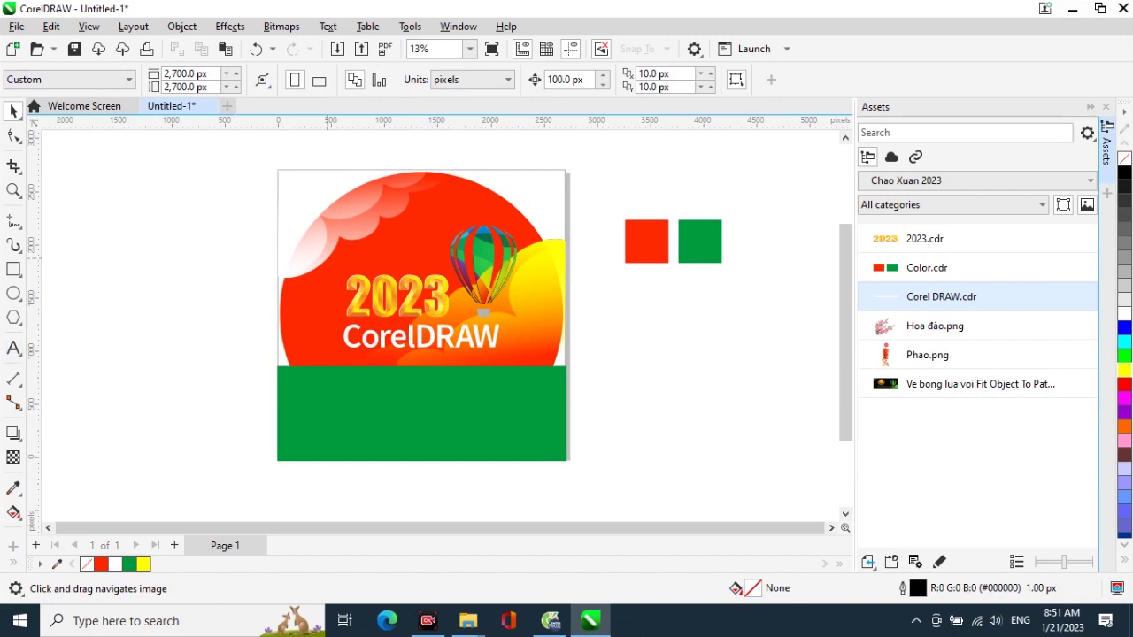
key(F8)
click(320, 405)
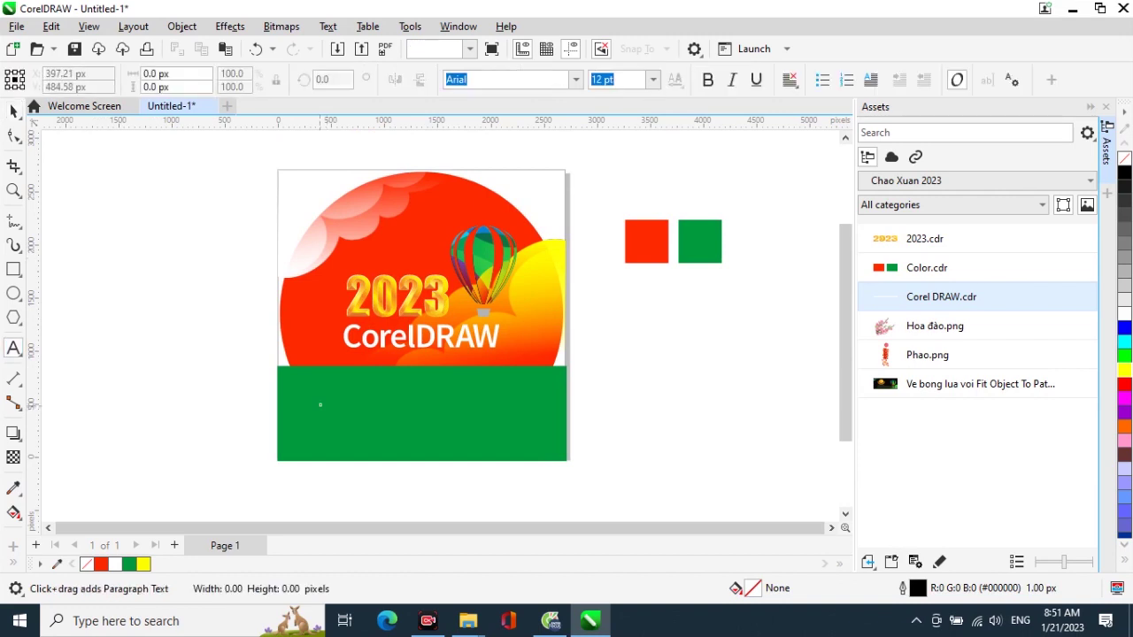
text(Chào X)
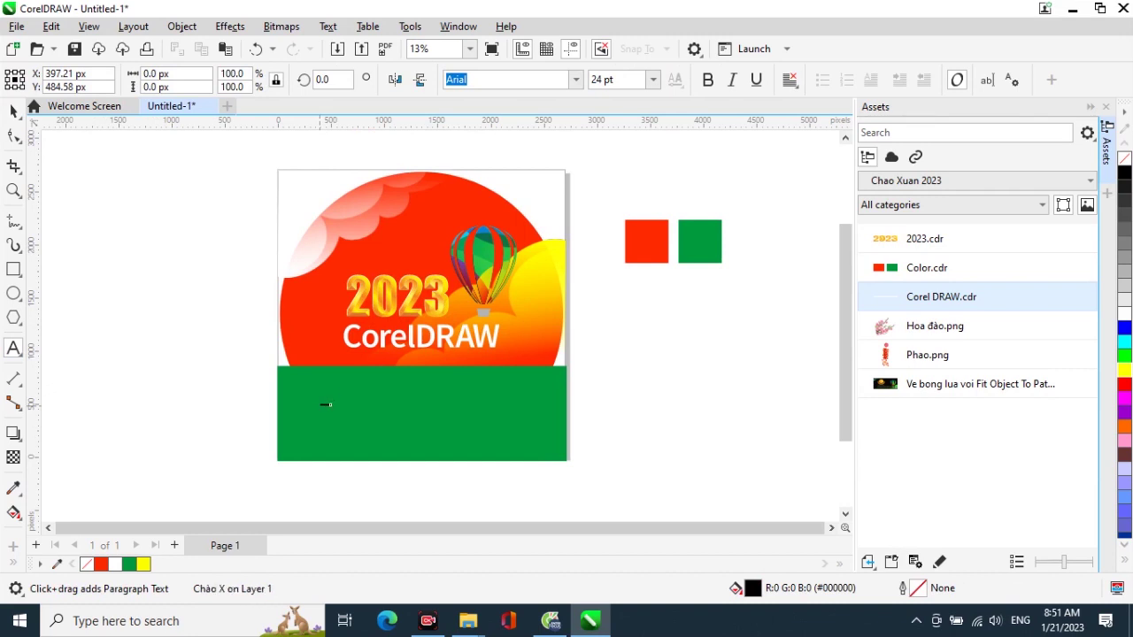
text(u)
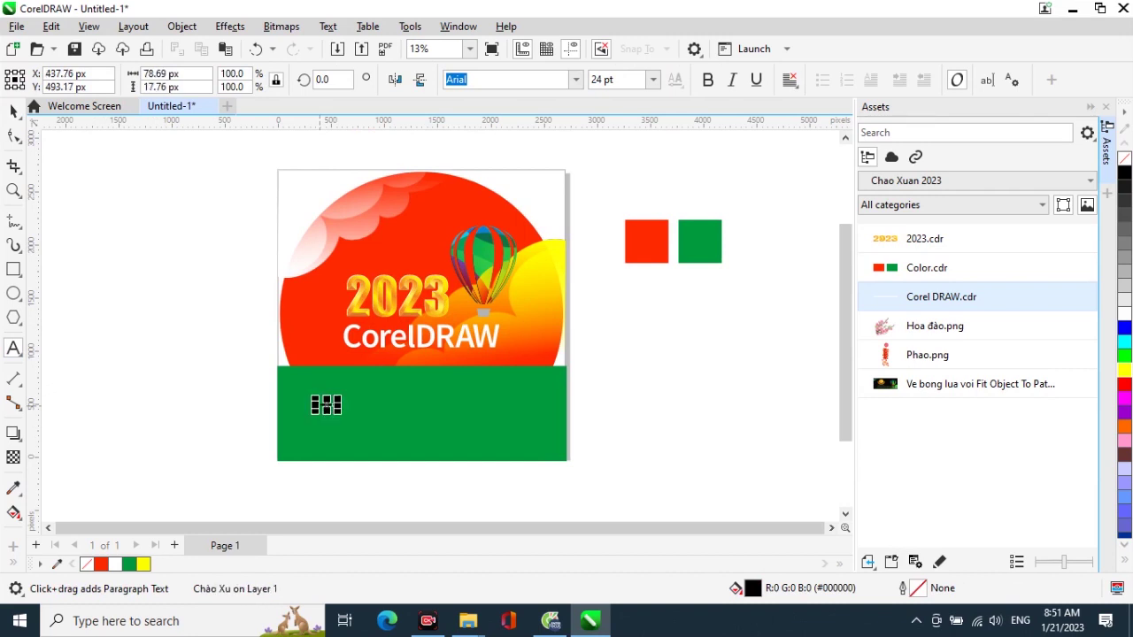
Enlarge the Chào Xuân text to about 1,285 by 195 px and move it above the 2023 lettering.
click(13, 111)
drag(337, 399, 463, 374)
drag(387, 404, 373, 264)
Change the Chào Xuân text's font to iCiel Amerigraf and colour it yellow.
key(F2)
drag(258, 182, 604, 425)
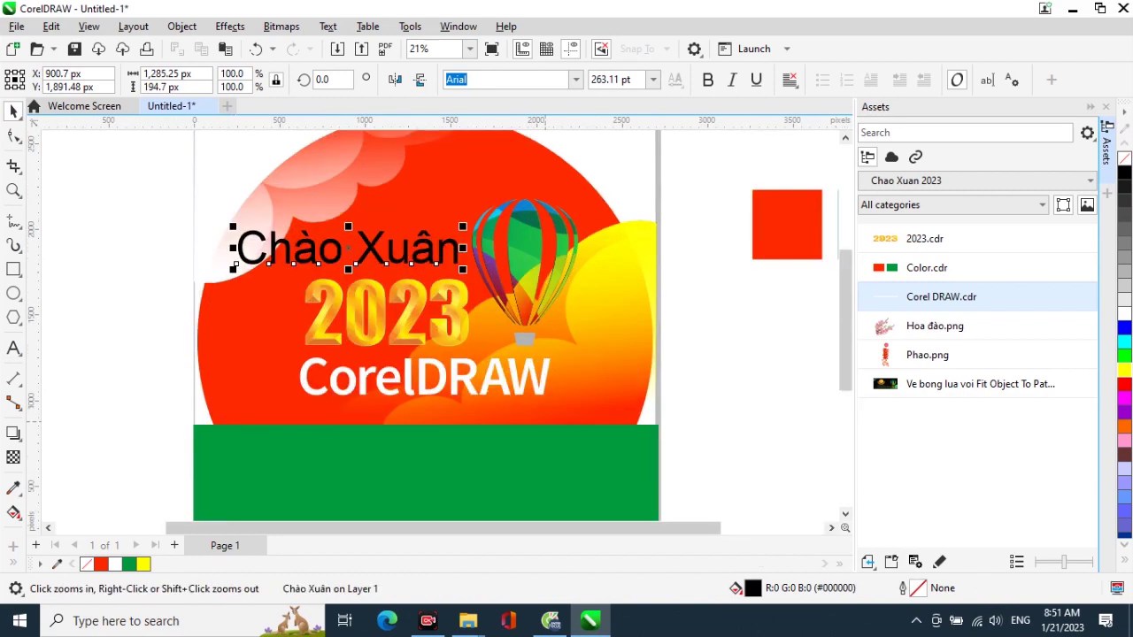
click(577, 79)
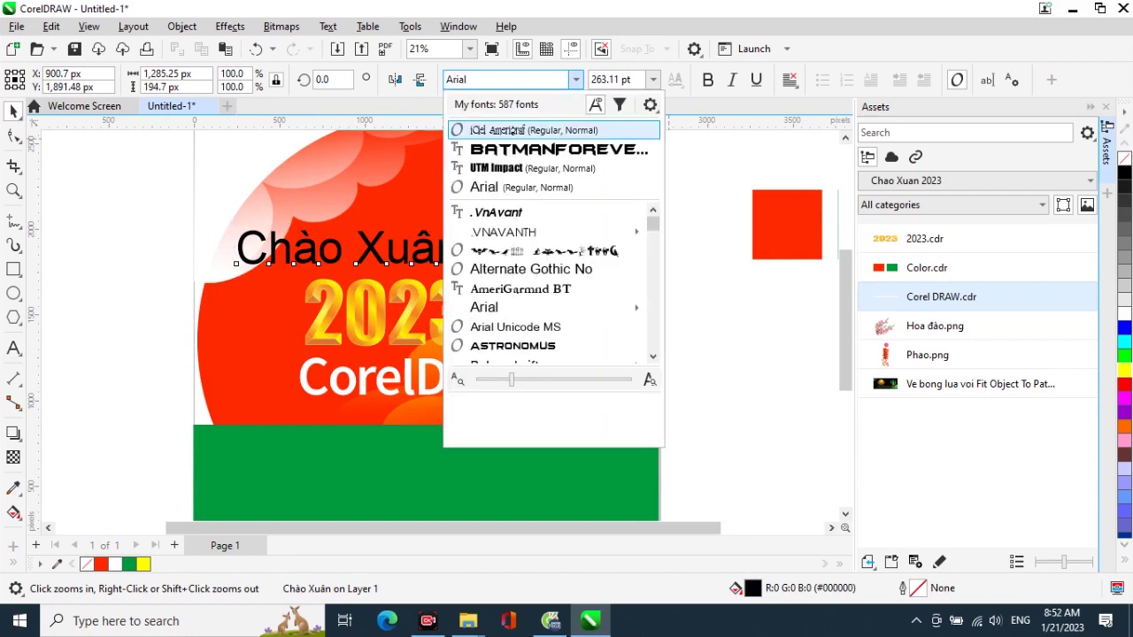
click(518, 131)
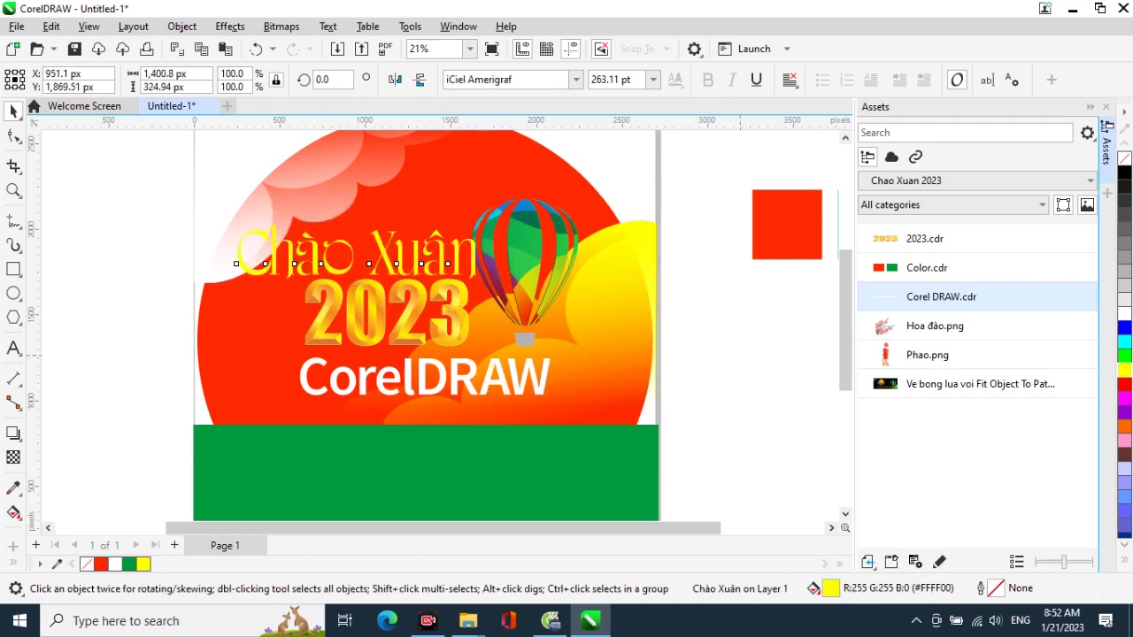
click(679, 355)
Shrink the Chào Xuân text to about 1,289 by 299 px and centre it at about X 939, Y 1,894 px above the 2023 lettering.
key(z)
drag(210, 200, 534, 339)
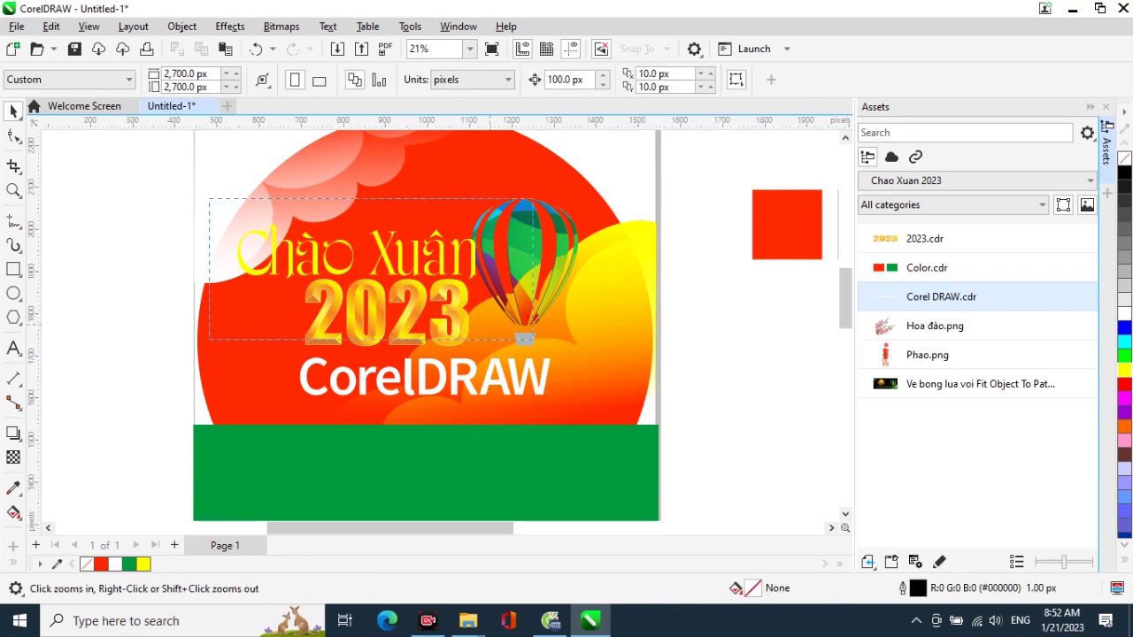
click(586, 286)
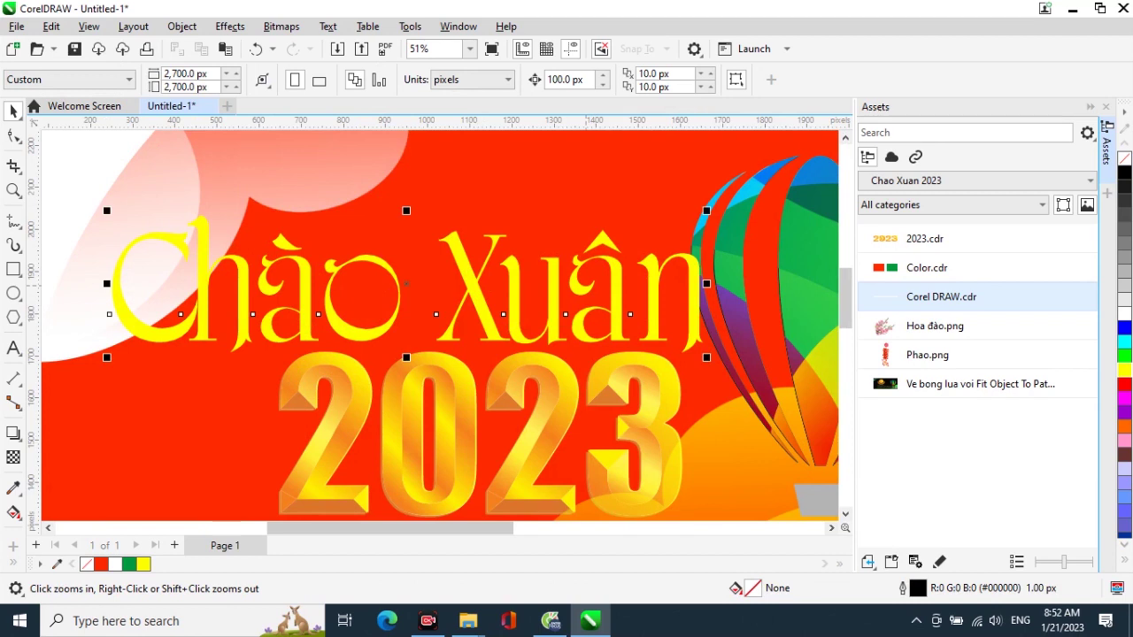
drag(706, 211, 659, 221)
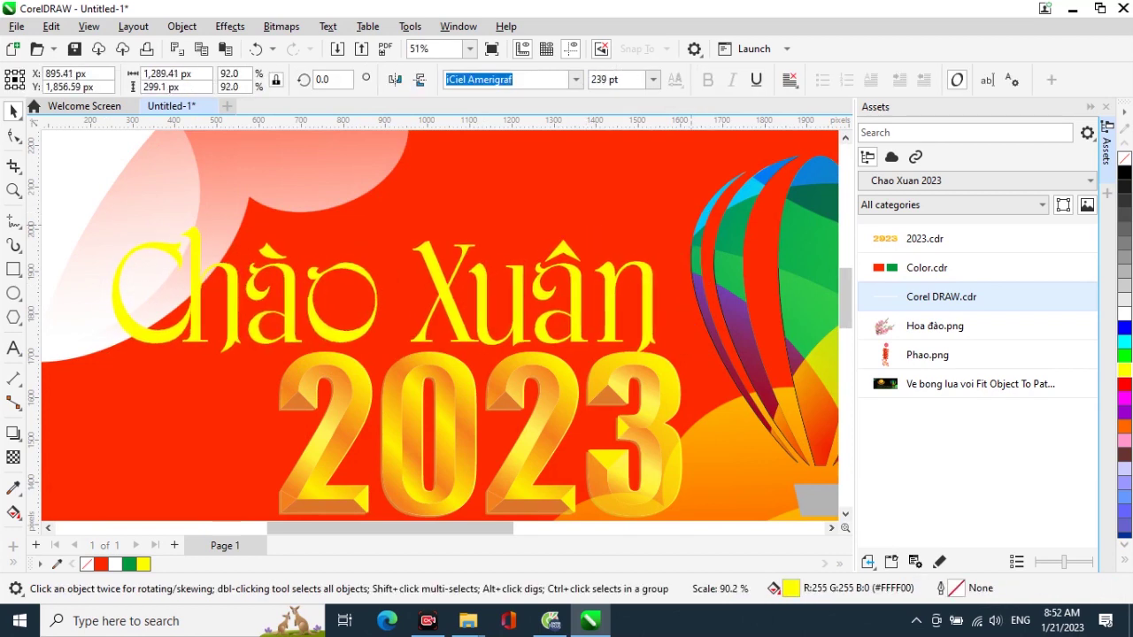
mouse_move(444, 301)
mouse_down()
mouse_move(460, 271)
mouse_move(463, 285)
mouse_up()
scroll(311, 315, down, 1)
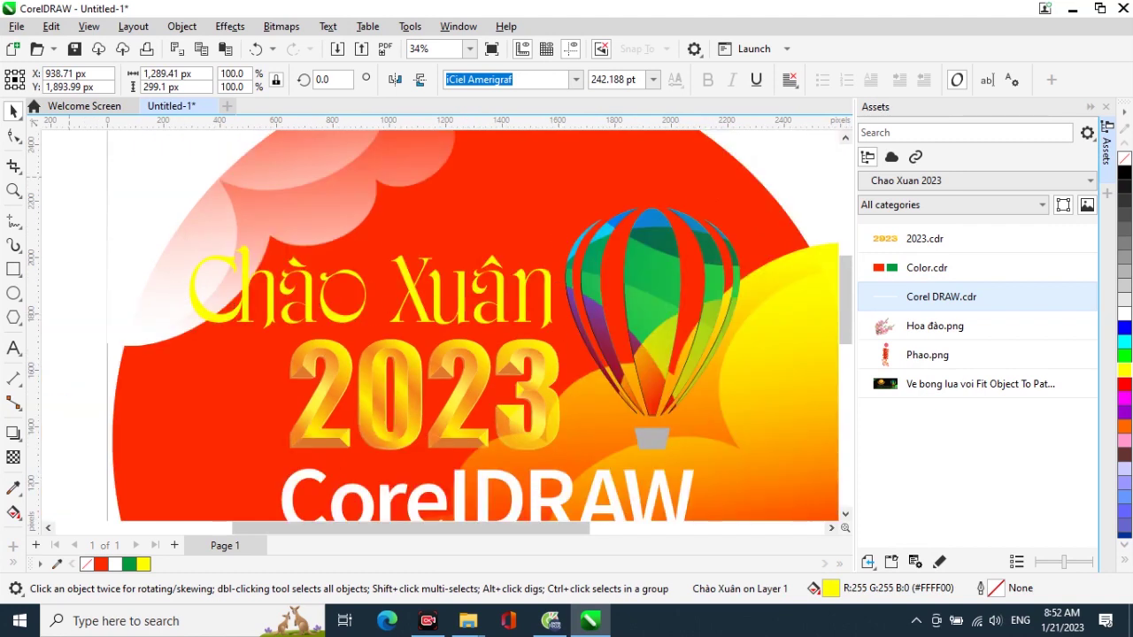
key(Escape)
scroll(63, 207, down, 1)
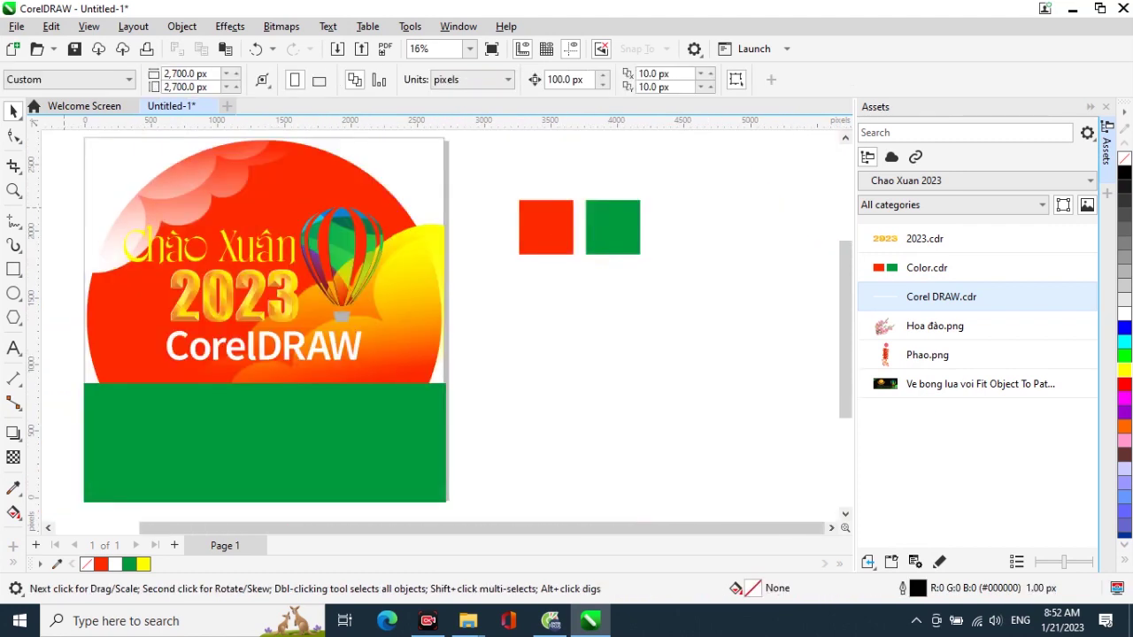
Add a black drop shadow without offset to the Chào Xuân text, using Multiply, opacity 50 and feather 15.
drag(545, 335, 718, 320)
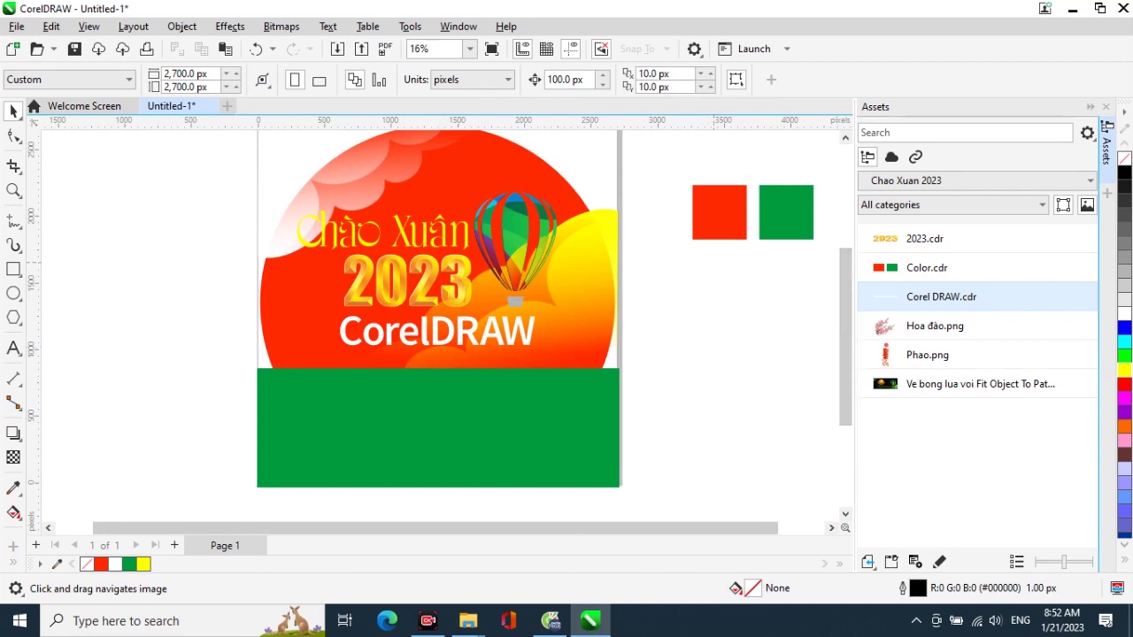
key(F2)
drag(254, 177, 664, 410)
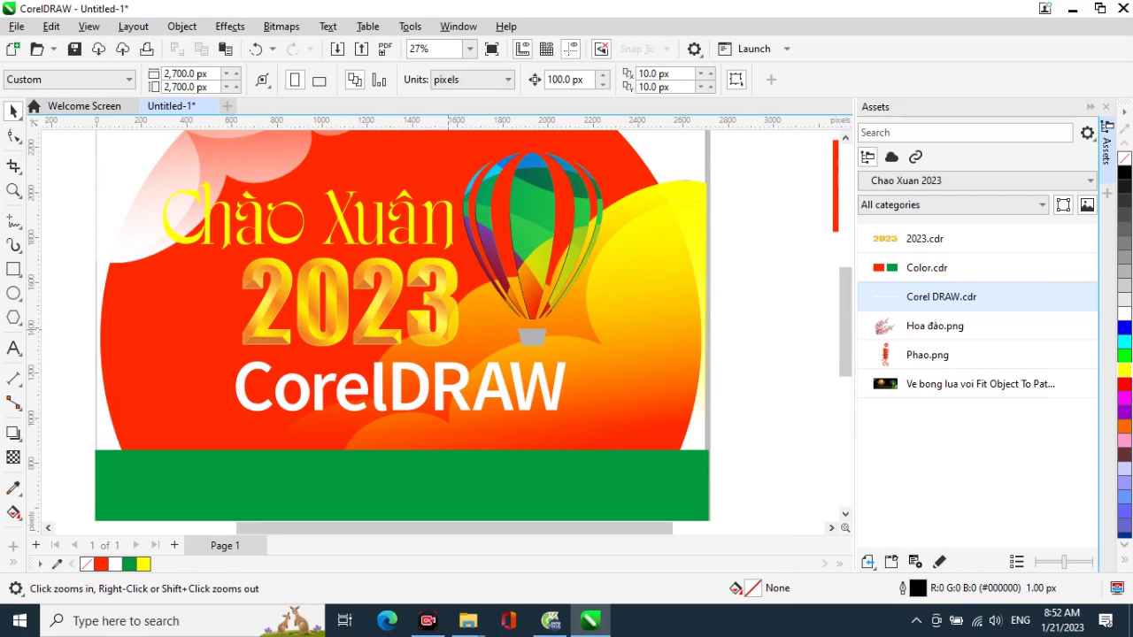
click(15, 433)
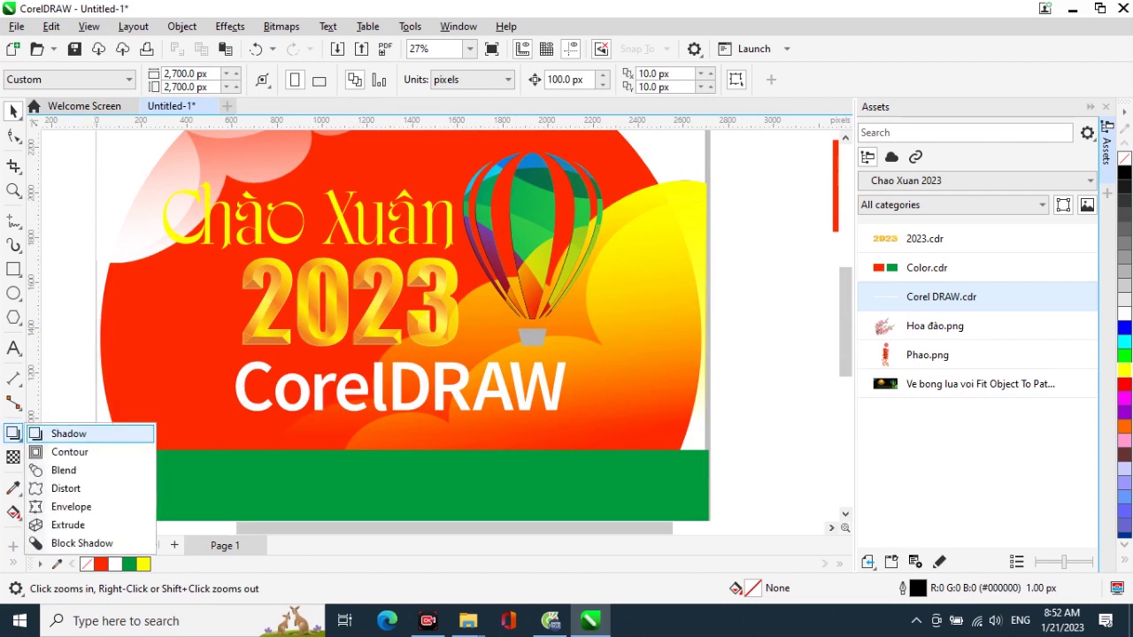
click(69, 434)
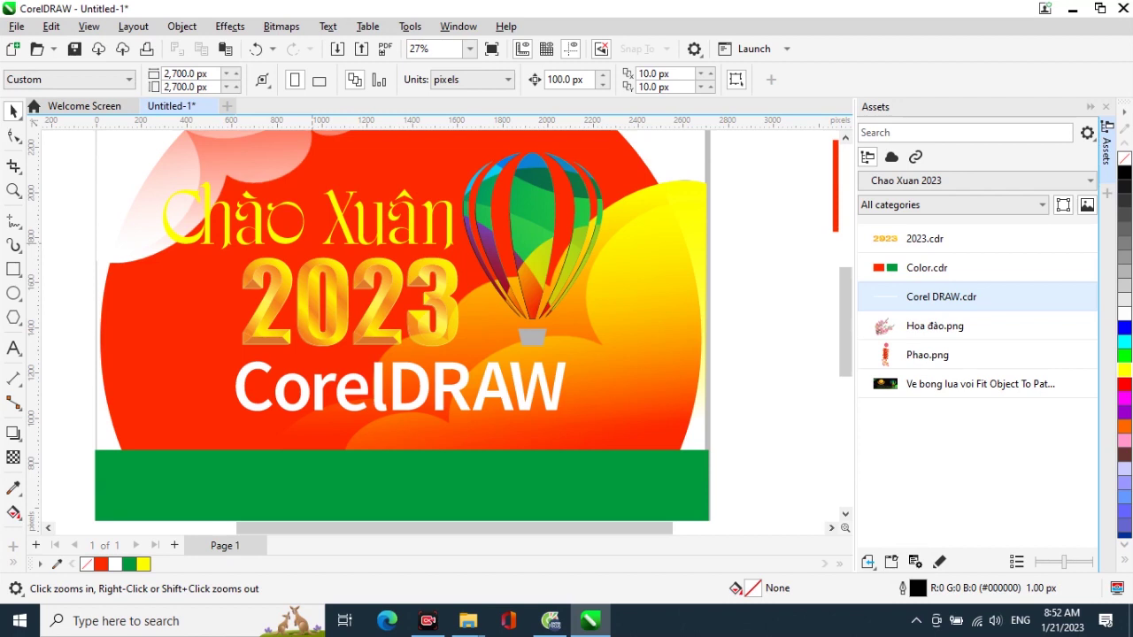
click(301, 225)
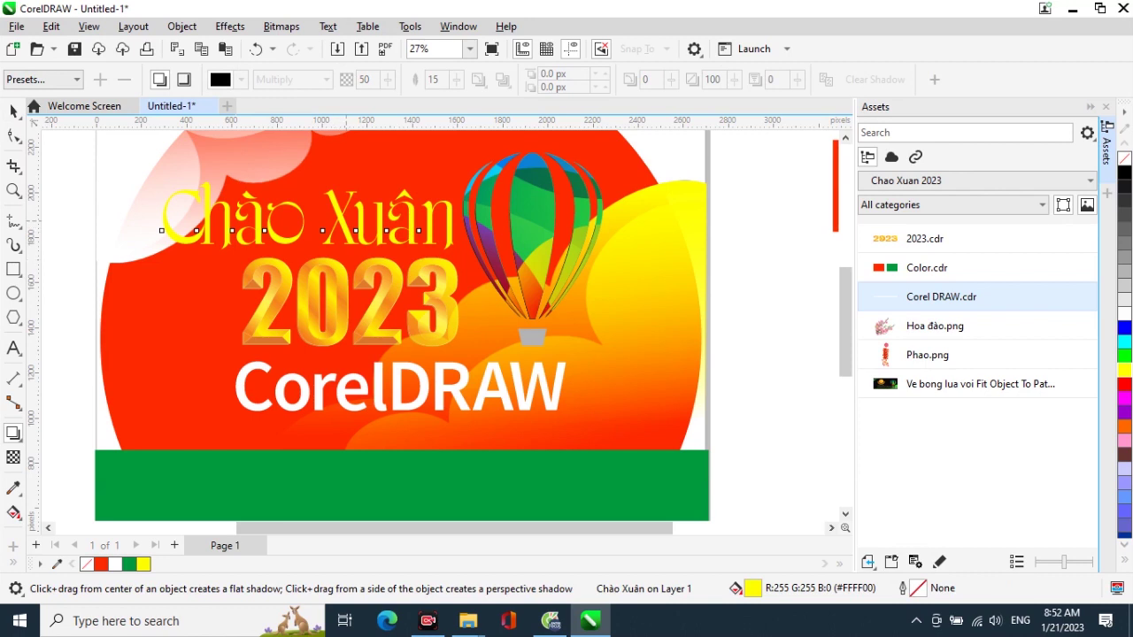
drag(308, 216, 453, 216)
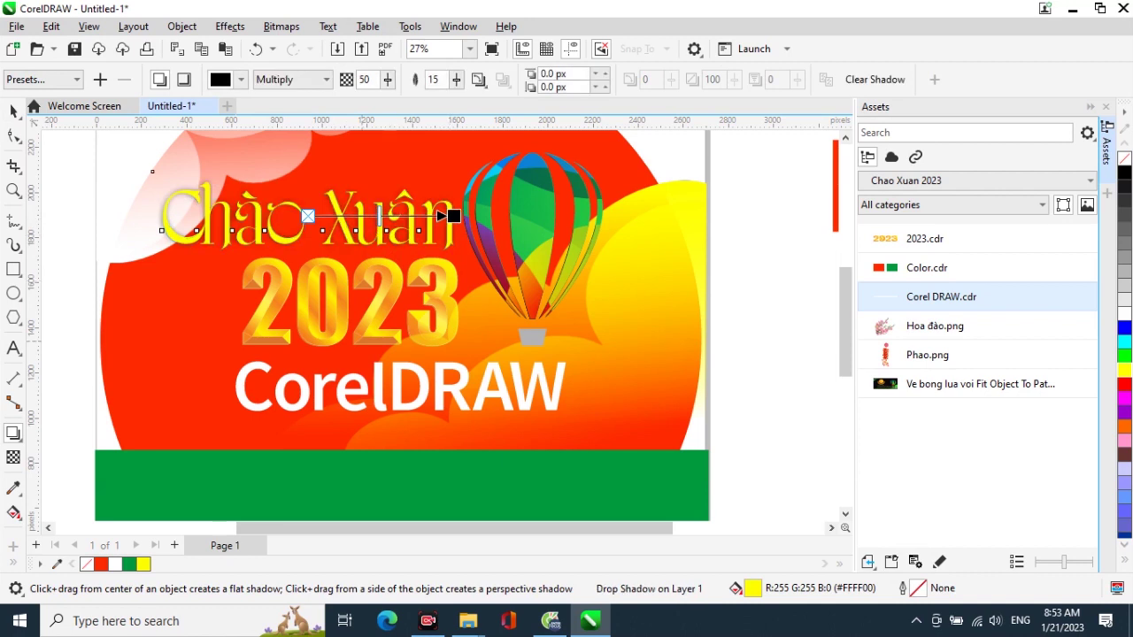
Give the gold 2023 lettering and the white CorelDRAW lettering black Multiply drop shadows without offset, opacity 50 and feather 15.
click(324, 324)
drag(351, 302, 459, 303)
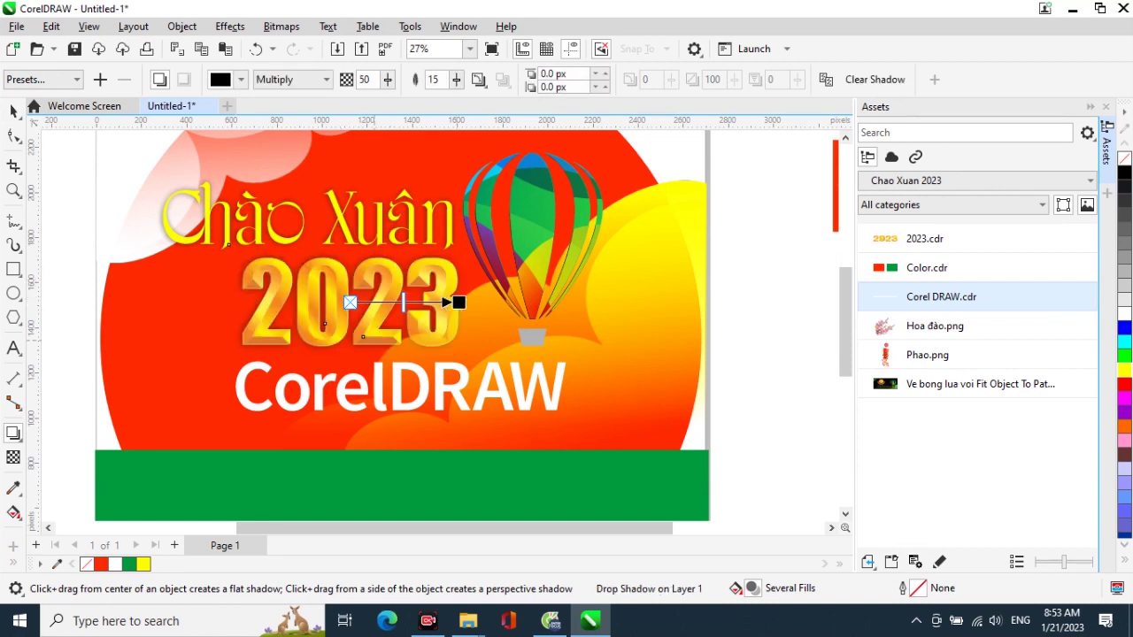
drag(351, 346, 541, 391)
key(ctrl+z)
click(407, 393)
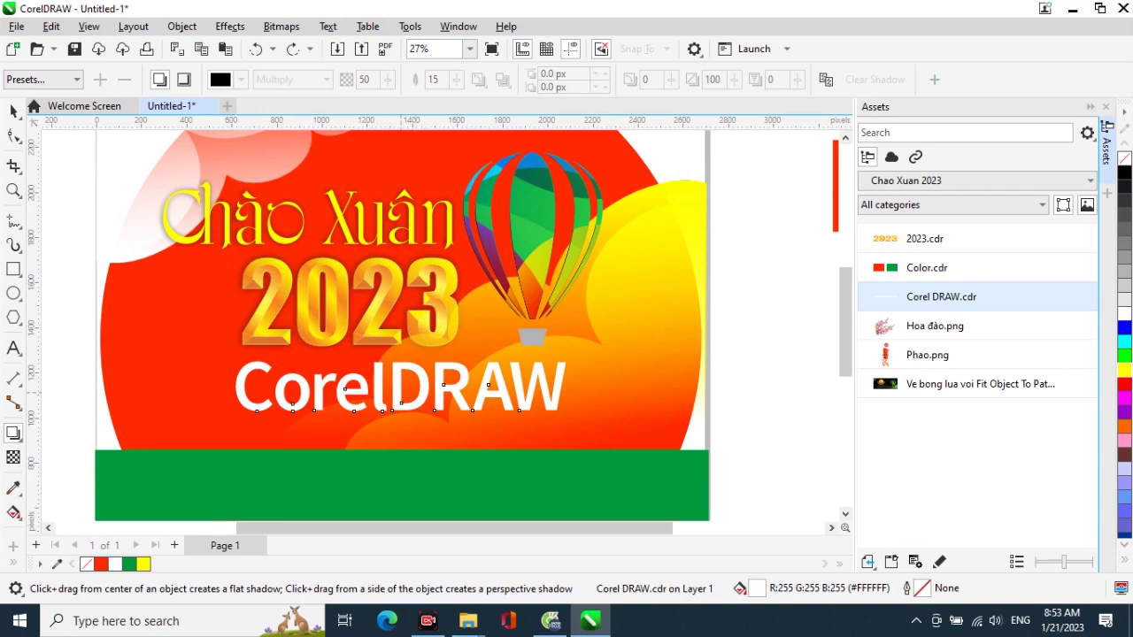
drag(400, 387, 566, 387)
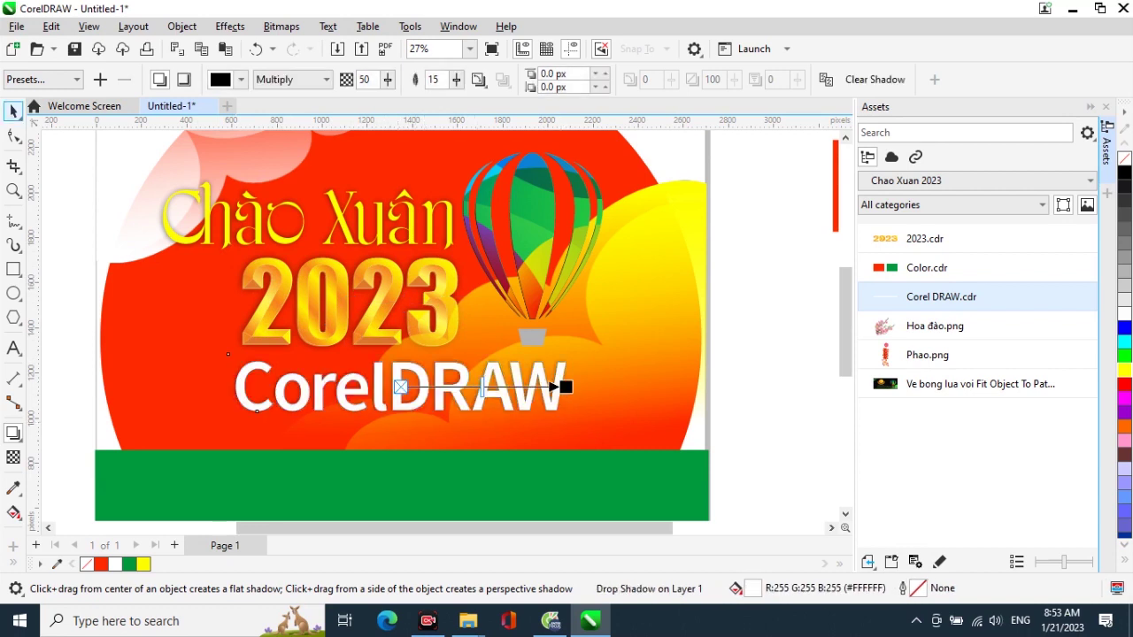
click(13, 110)
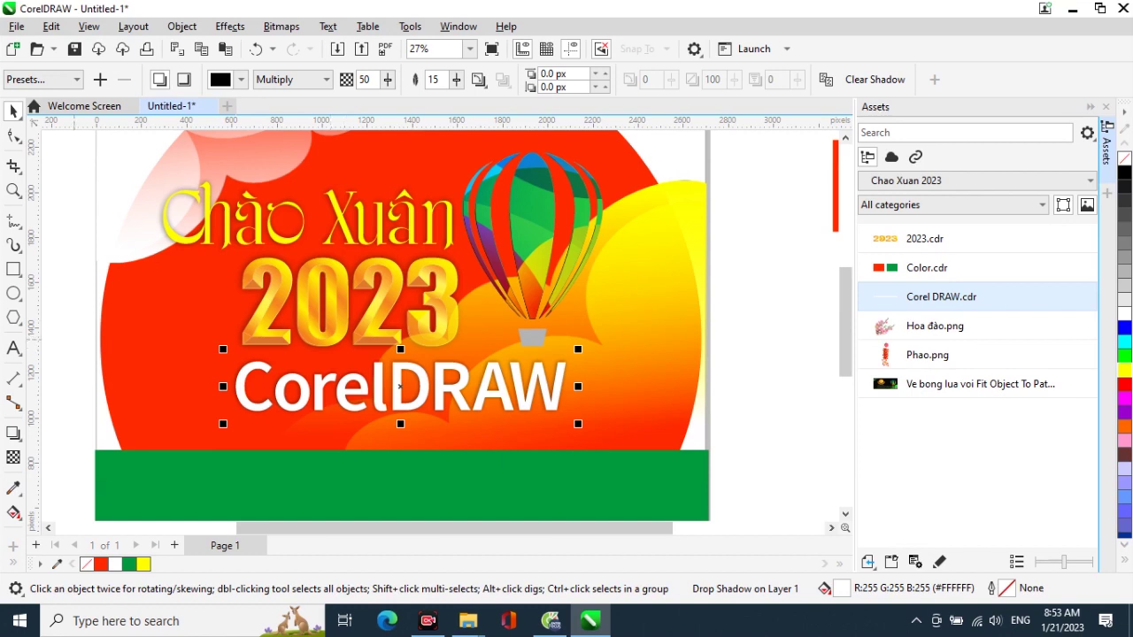
scroll(74, 339, down, 2)
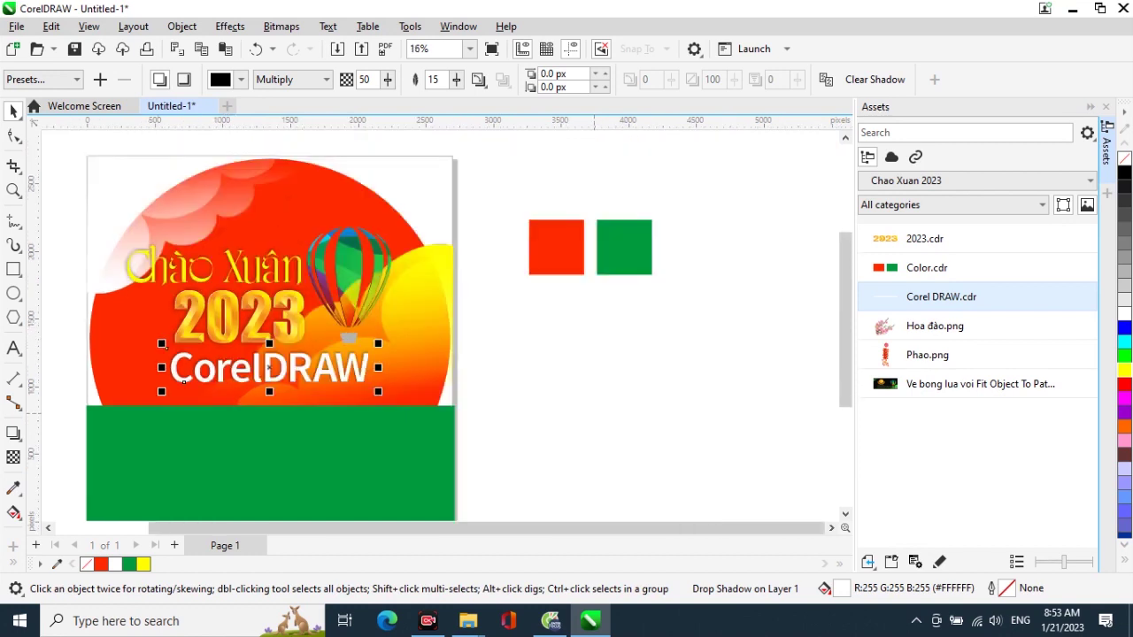
key(Escape)
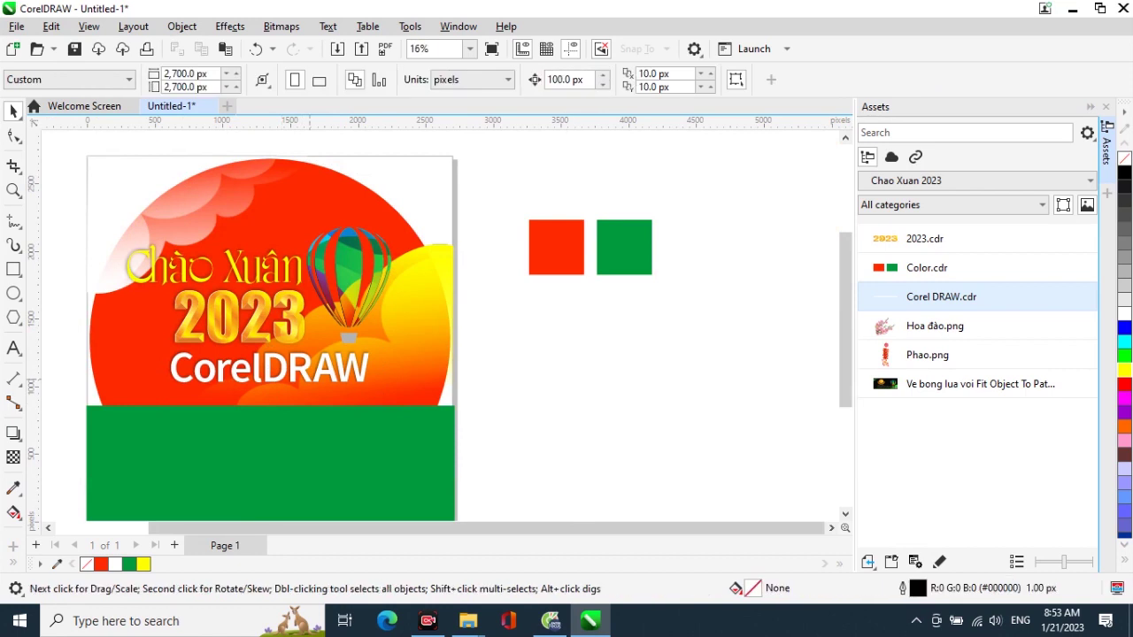
Place the Hoa đào.png blossom image over the left edge of the page, where the red circle meets the green rectangle.
scroll(504, 408, up, 1)
drag(504, 408, 664, 385)
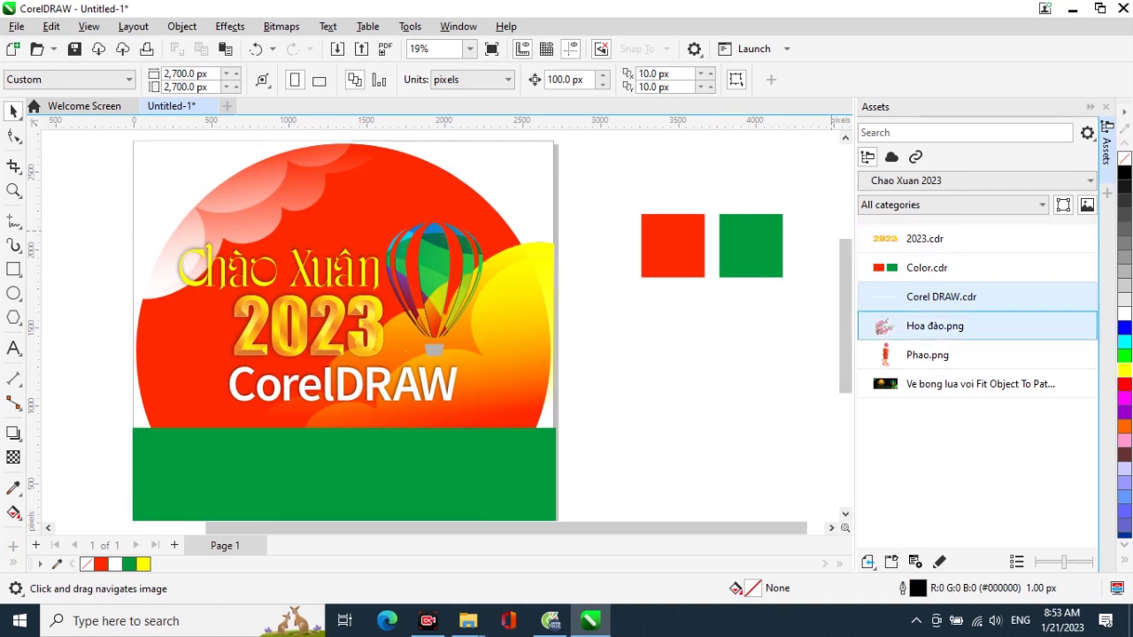
click(935, 326)
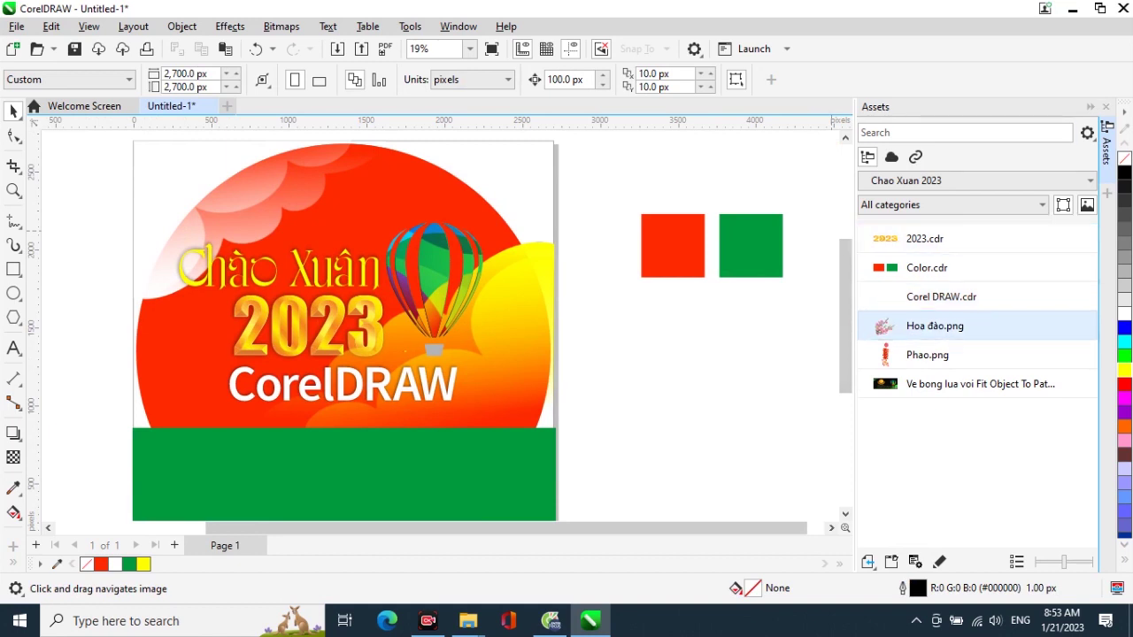
drag(935, 327, 230, 358)
drag(338, 454, 335, 477)
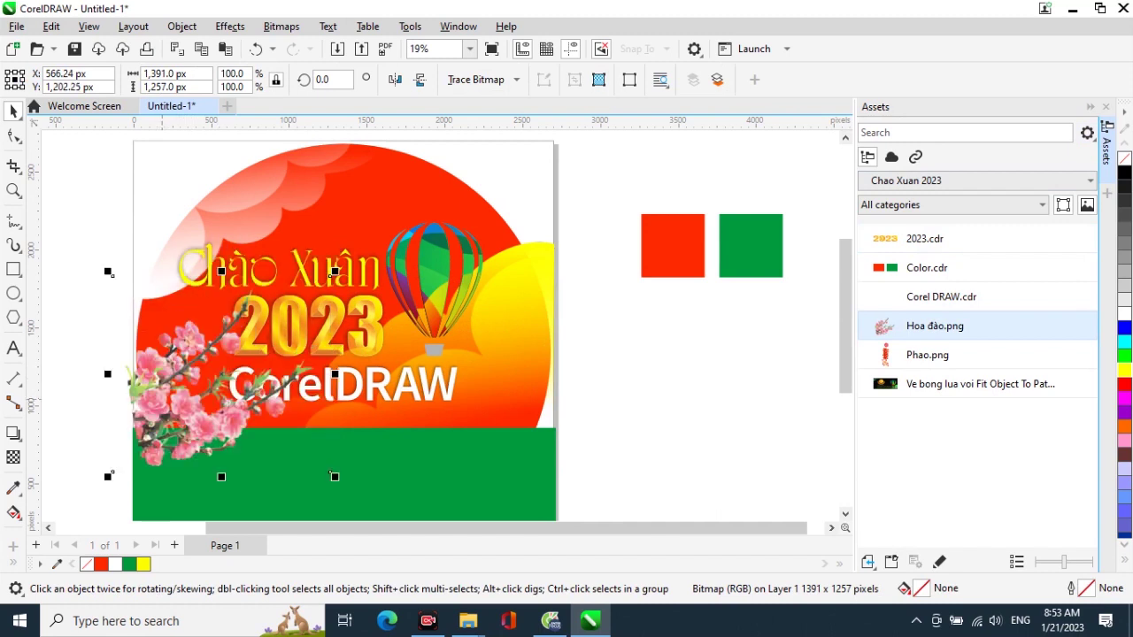
drag(334, 476, 386, 431)
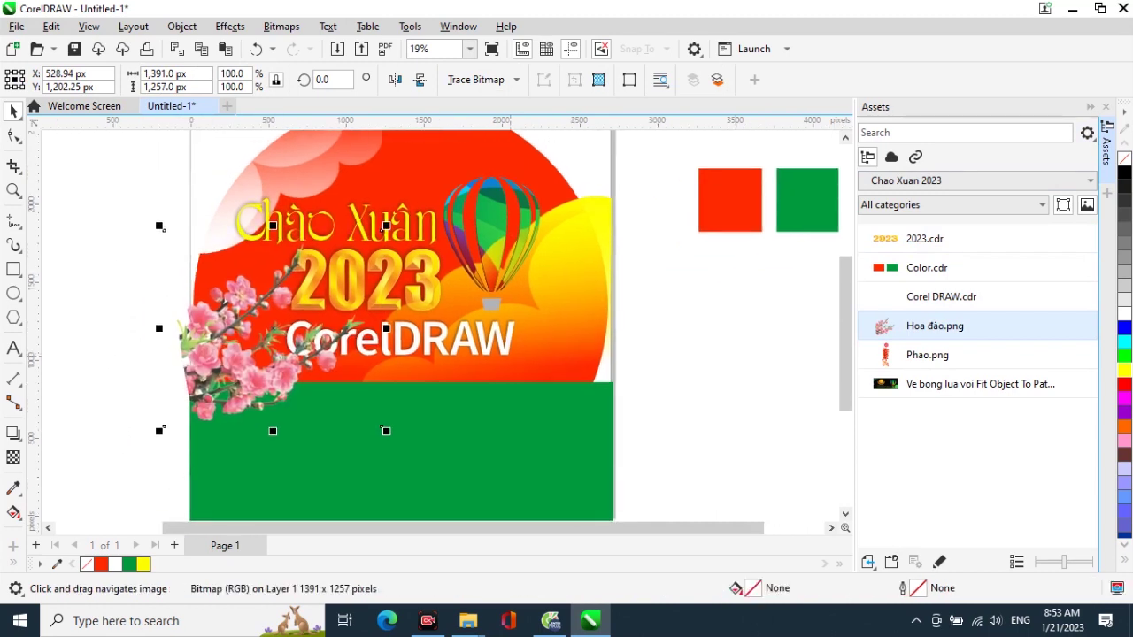
Scale the peach blossom image to 93.7% and rotate it by about 7.3°.
click(398, 344)
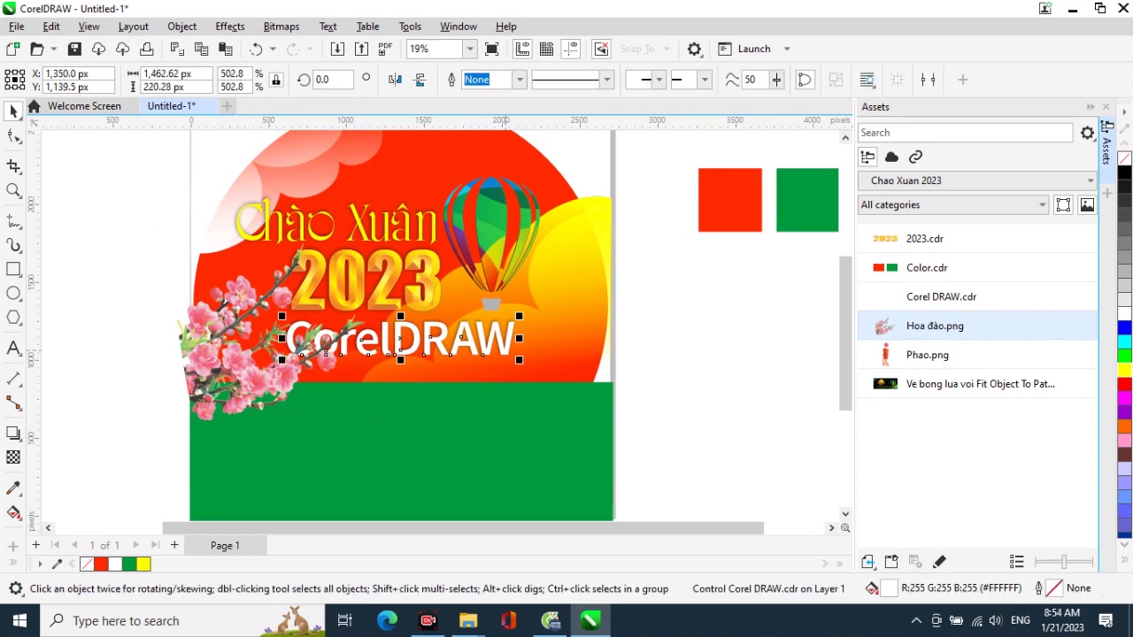
click(301, 356)
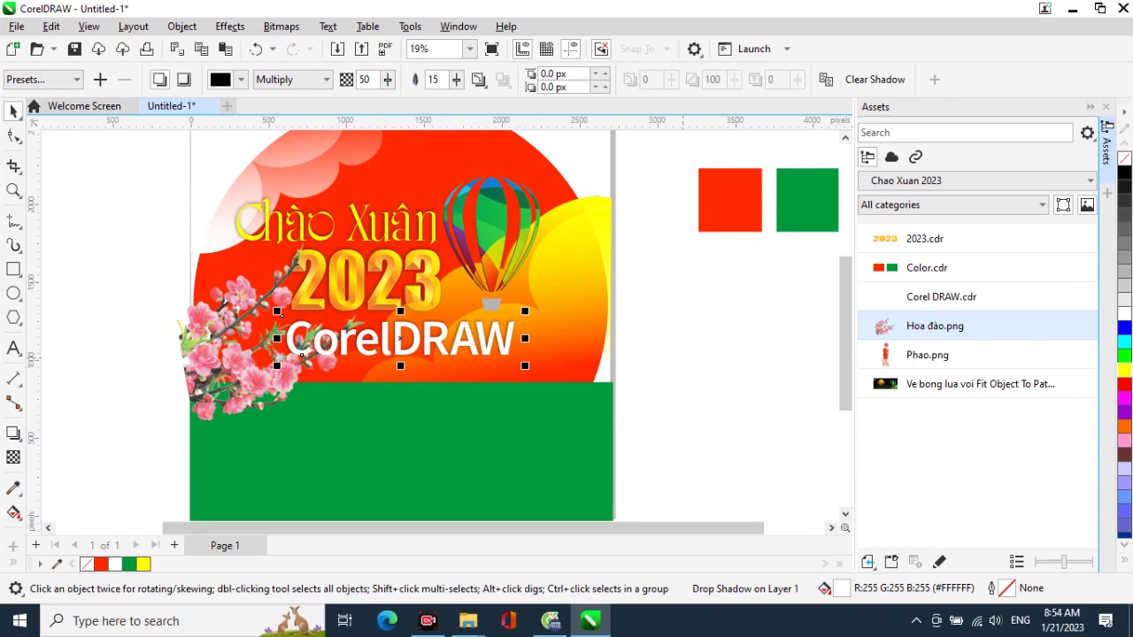
click(245, 393)
drag(386, 226, 368, 245)
click(371, 431)
drag(372, 431, 379, 413)
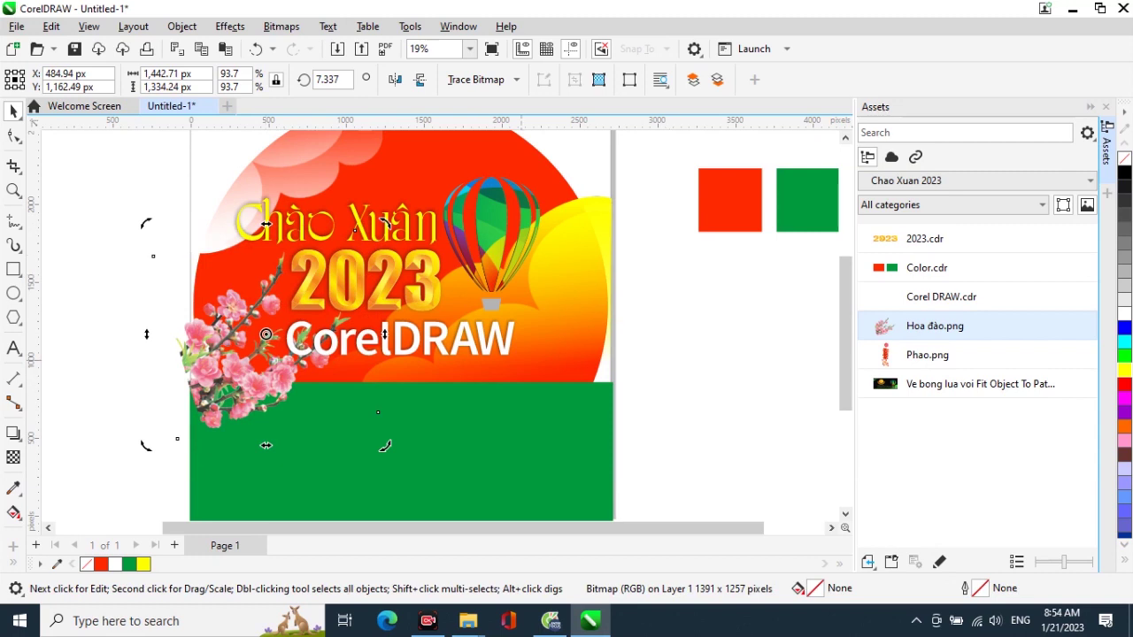
Move the CorelDRAW lettering right and slightly down, clear of the blossoms, to about X 1,547, Y 1,118 px.
drag(503, 340, 512, 344)
mouse_move(405, 338)
mouse_down()
mouse_move(430, 338)
mouse_move(419, 343)
mouse_up()
drag(526, 348, 538, 347)
drag(422, 354, 421, 354)
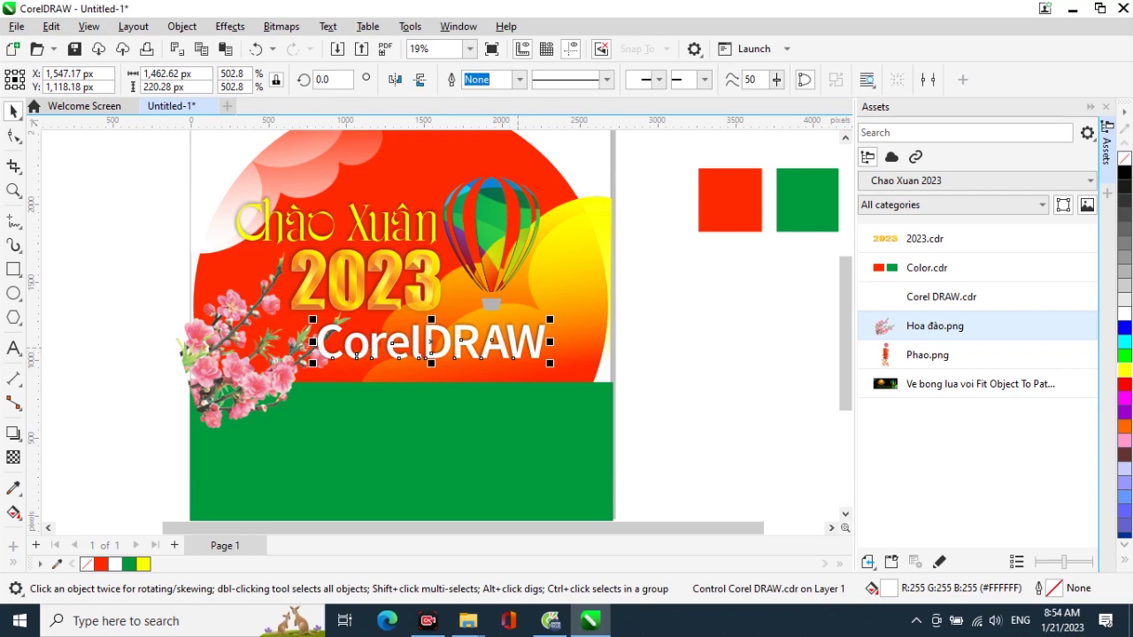
click(433, 296)
drag(431, 302, 431, 304)
key(ctrl+z)
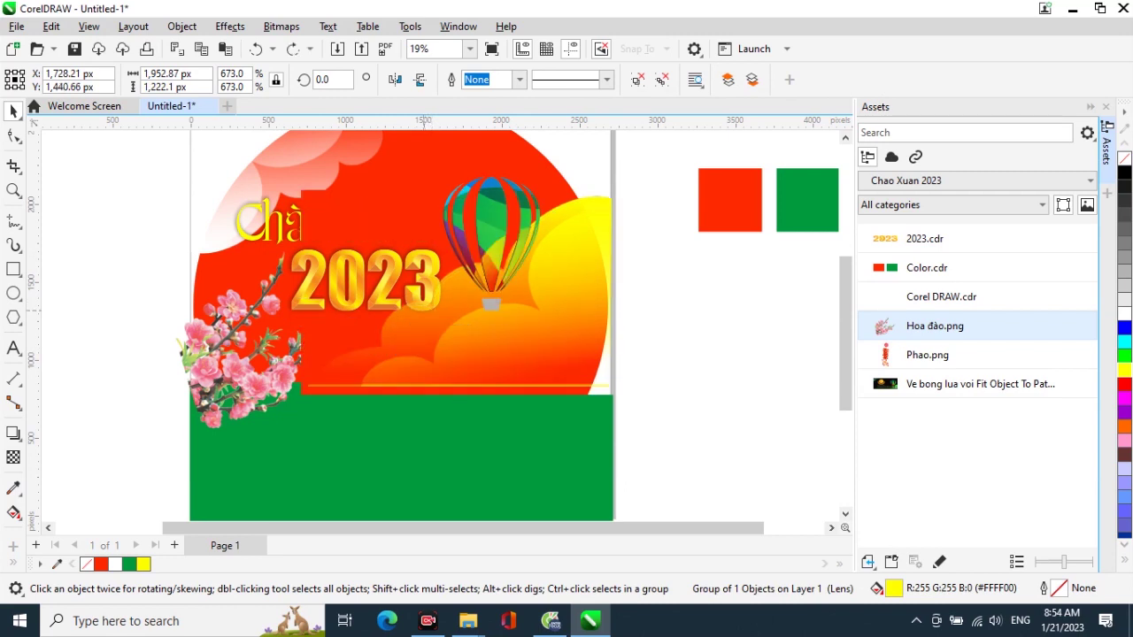
Shift the gold 2023 lettering slightly right, to about X 1,179 px.
click(235, 365)
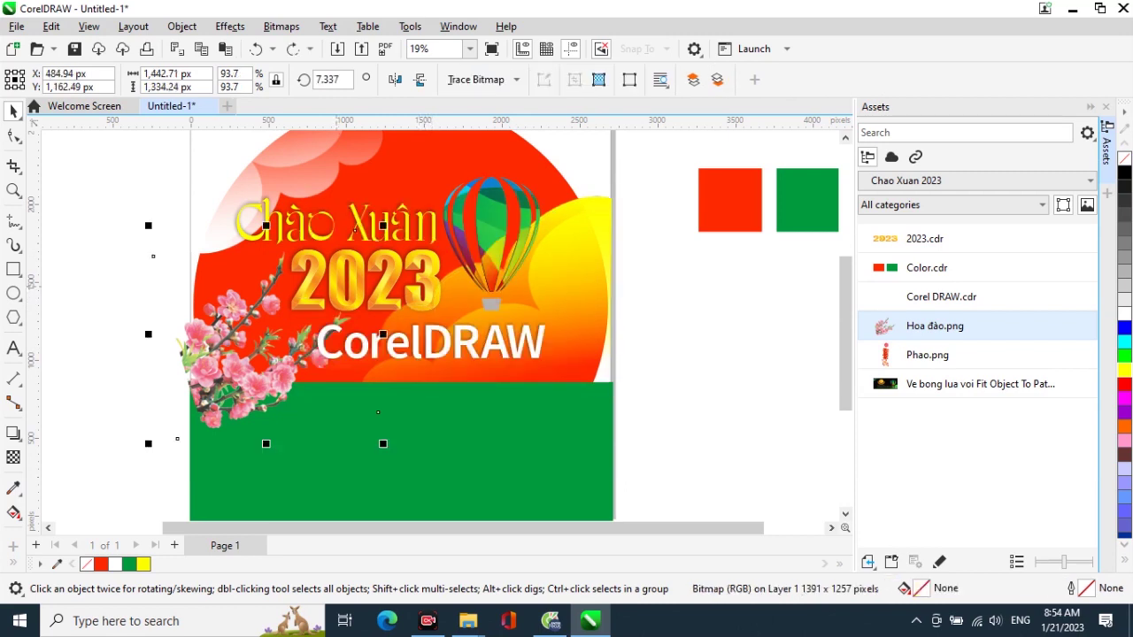
mouse_move(395, 258)
mouse_down()
mouse_move(405, 268)
mouse_move(402, 258)
mouse_up()
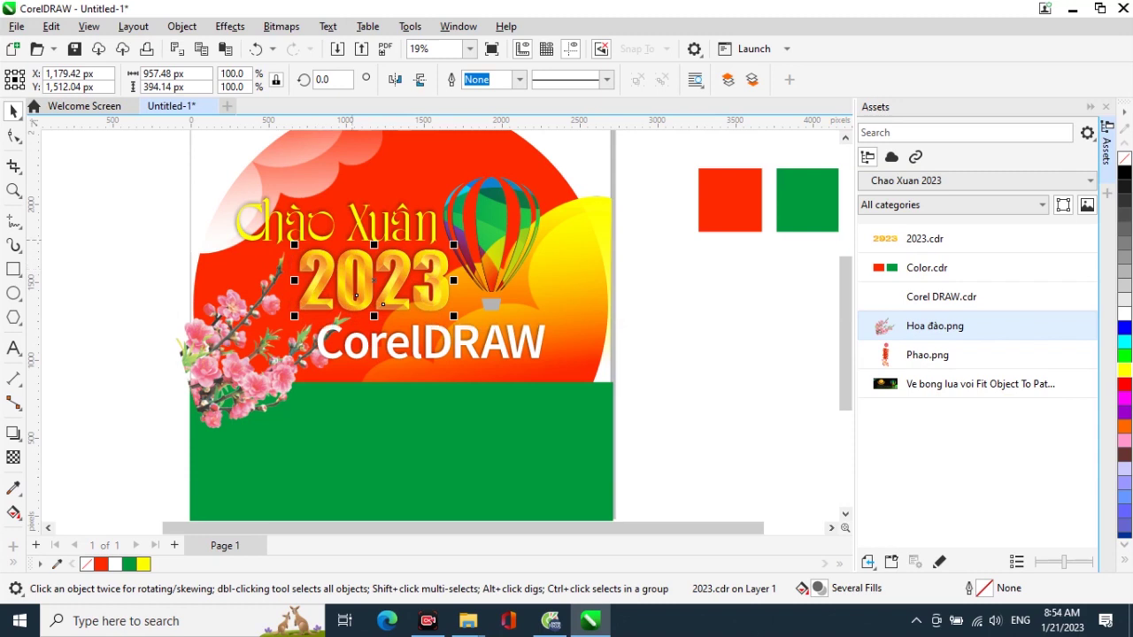
Enlarge the hot-air balloon to about 684 by 945 px and position it beside the lettering at about X 1,994, Y 1,758 px.
drag(498, 226, 506, 249)
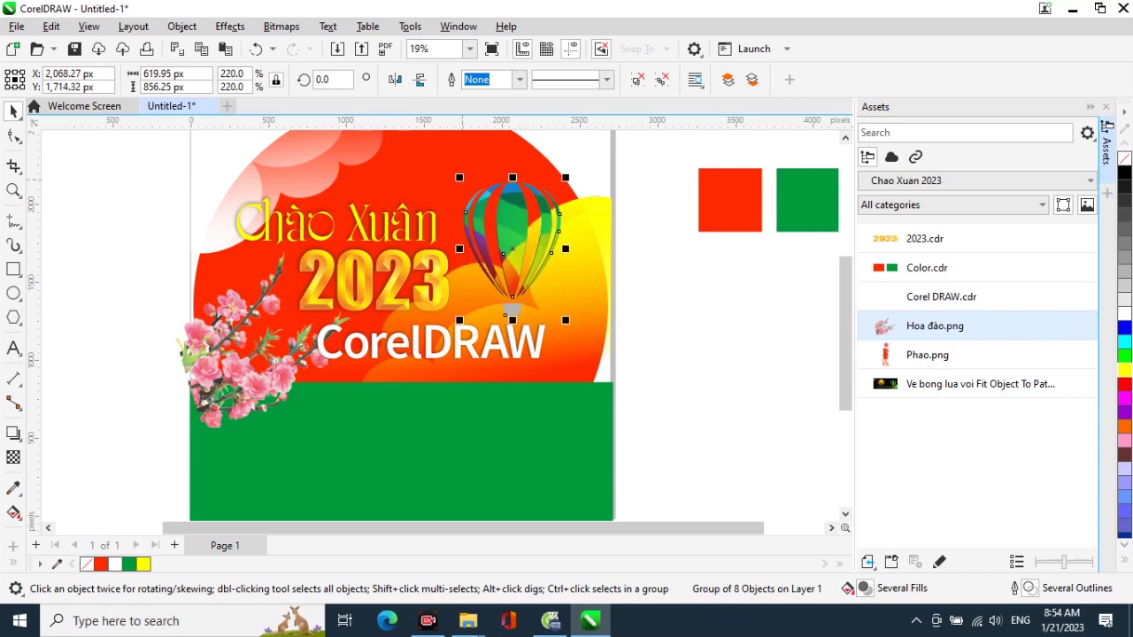
drag(459, 178, 449, 163)
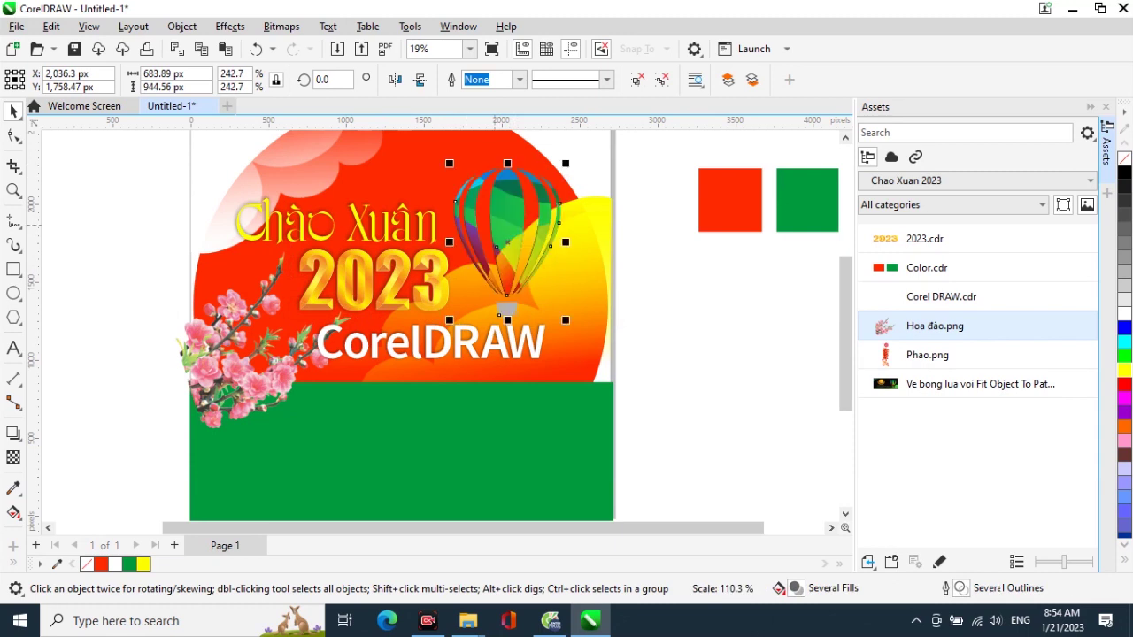
mouse_move(508, 229)
mouse_down()
mouse_move(518, 229)
mouse_move(501, 241)
mouse_up()
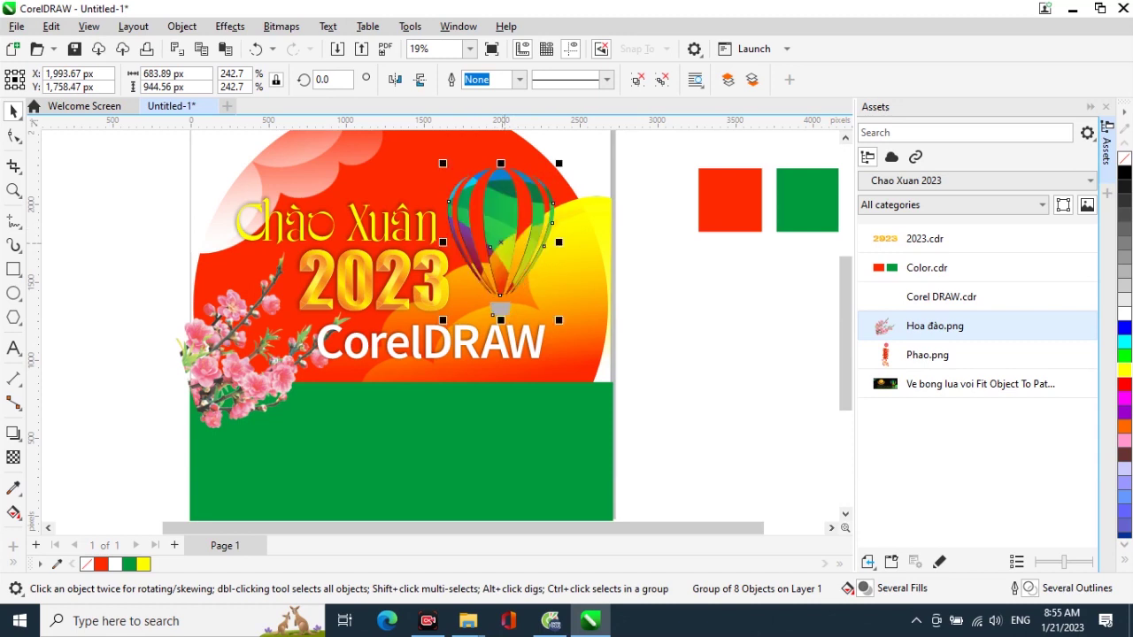
key(Escape)
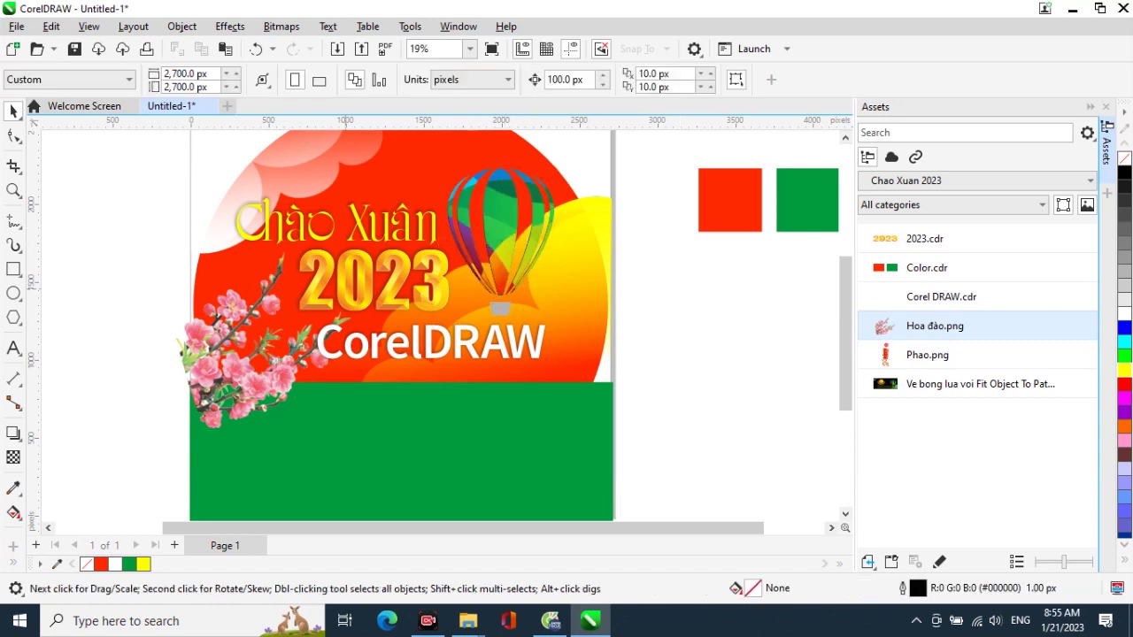
Scale the Chào Xuân text and the peach blossom image together to 97.2%, about 1,769 by 1,505 px.
click(336, 223)
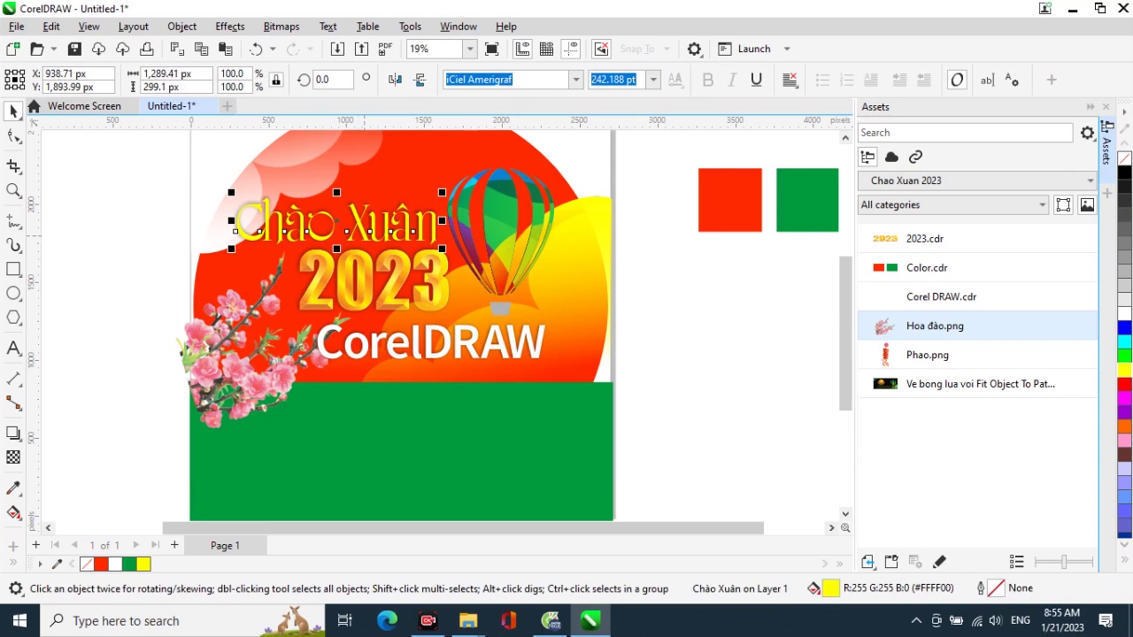
shift+click(352, 304)
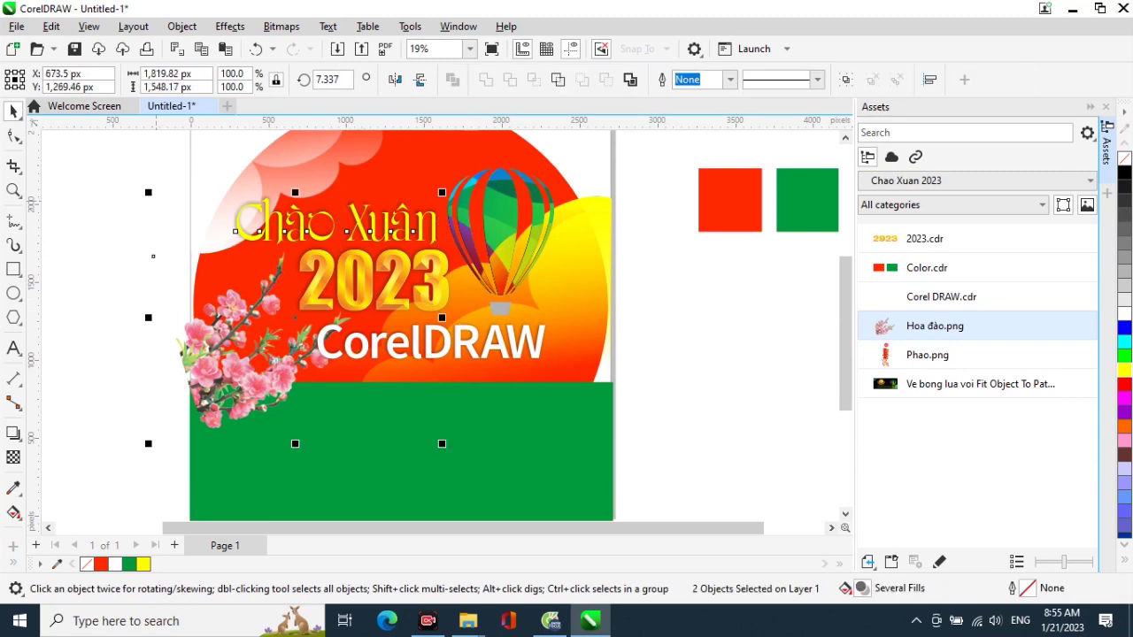
drag(148, 192, 156, 199)
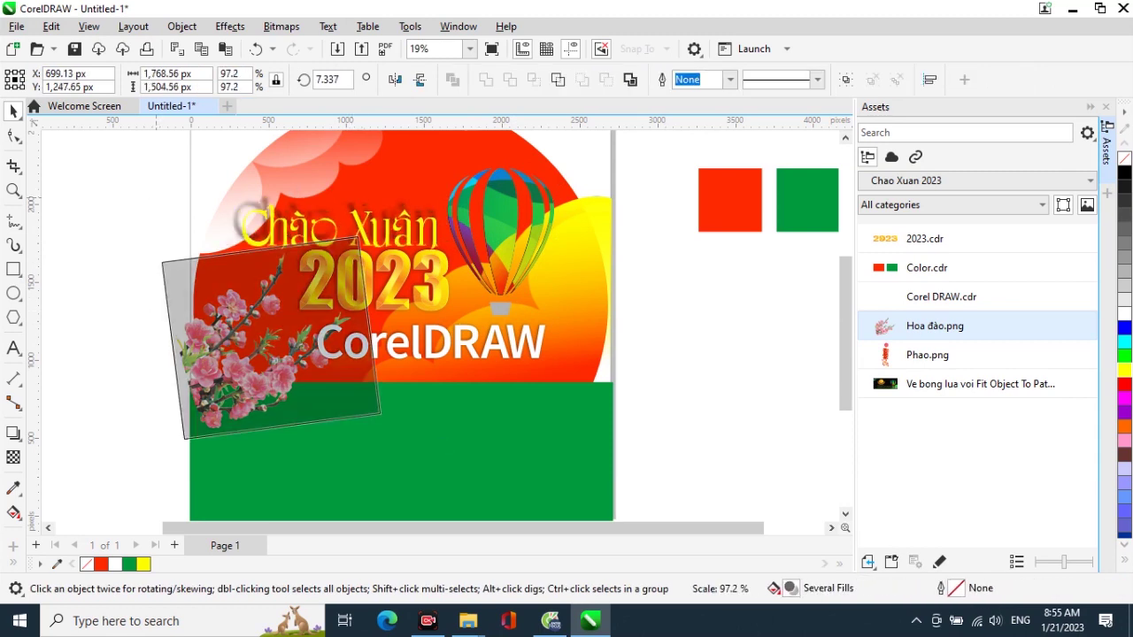
key(Escape)
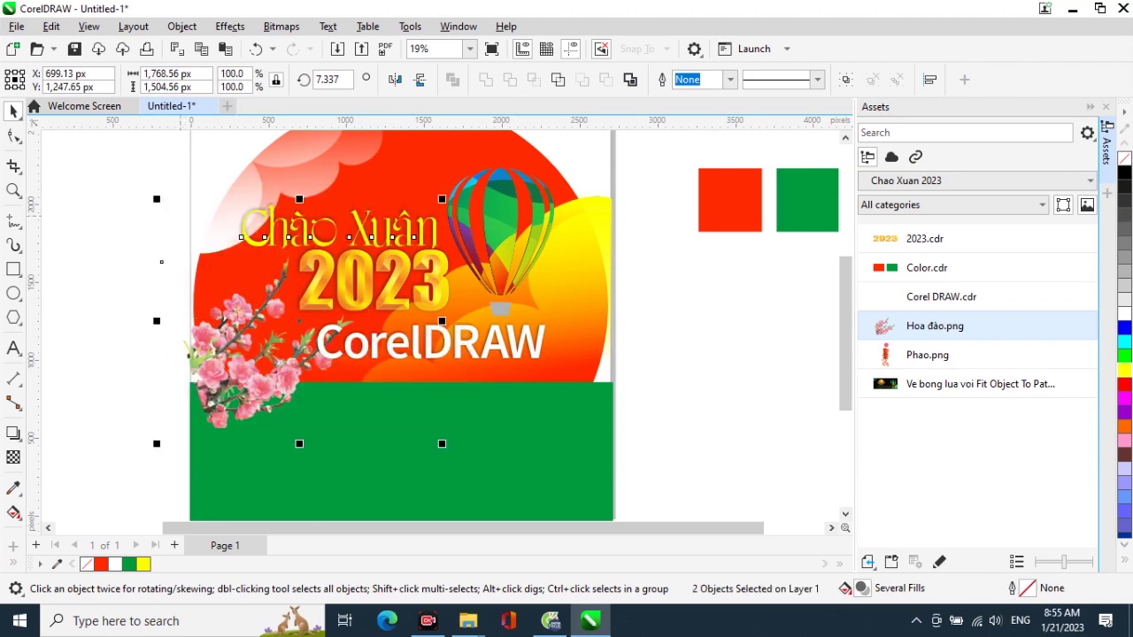
Move the gold 2023 lettering slightly right and up, to about X 1,227, Y 1,496 px.
key(Escape)
click(394, 306)
drag(372, 279, 381, 276)
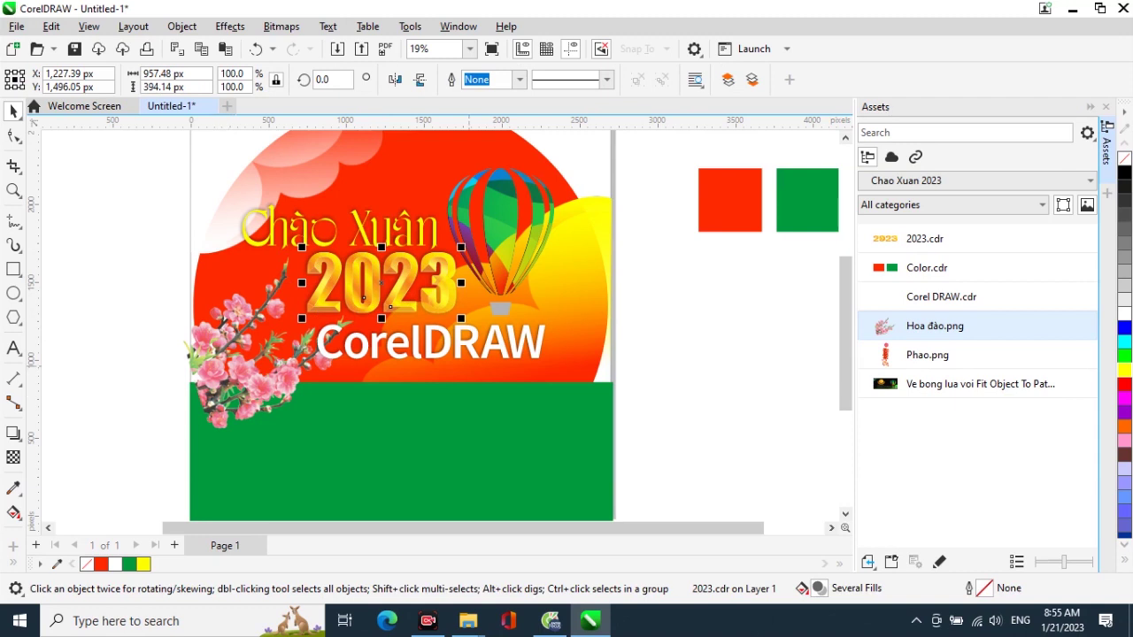
Place the Phao.png firecracker image from the assets over the green base at about X 2,154, Y 504 px.
click(928, 355)
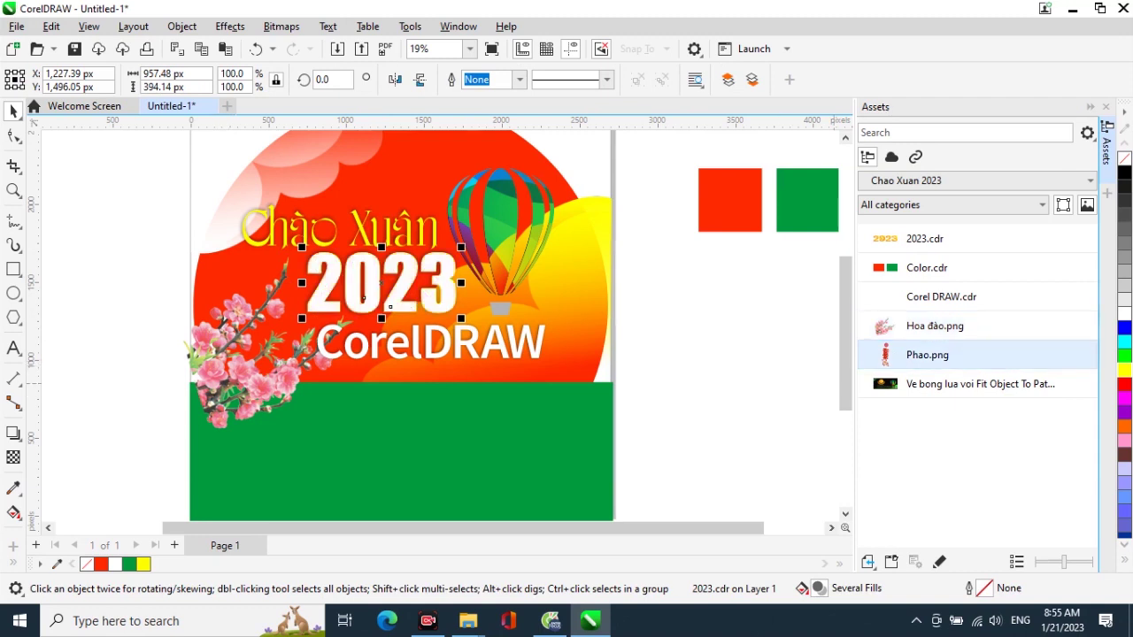
key(Escape)
drag(928, 355, 526, 437)
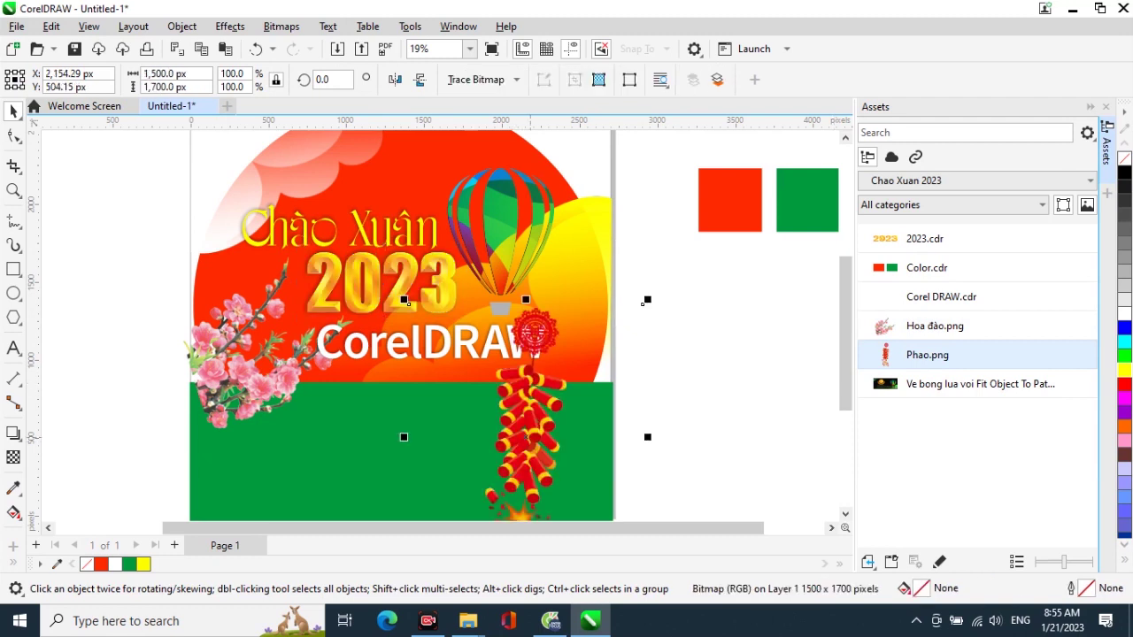
Crop the firecracker bitmap with the Shape tool, cutting off the round red ornament and the empty side margins.
drag(645, 301, 617, 189)
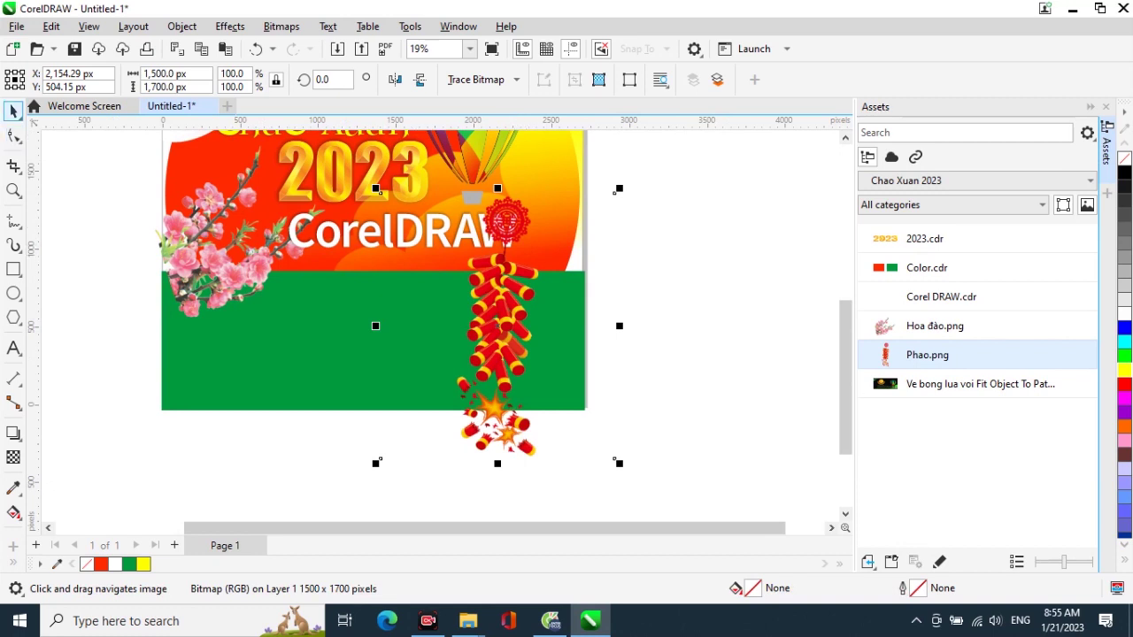
click(13, 134)
drag(381, 193, 453, 247)
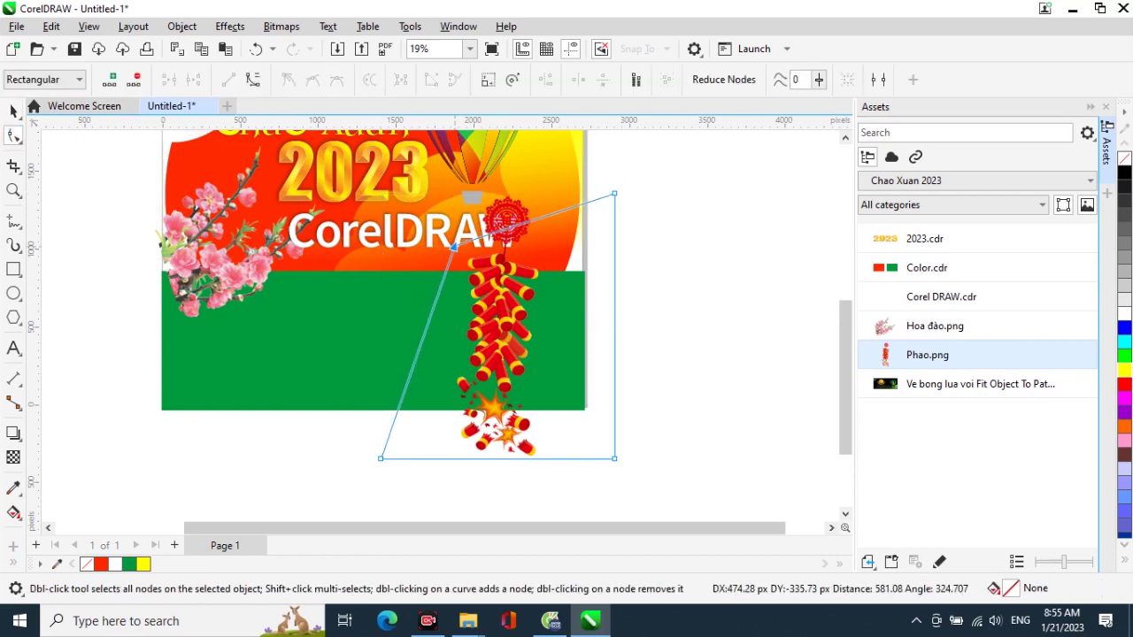
drag(614, 194, 553, 249)
drag(615, 459, 548, 458)
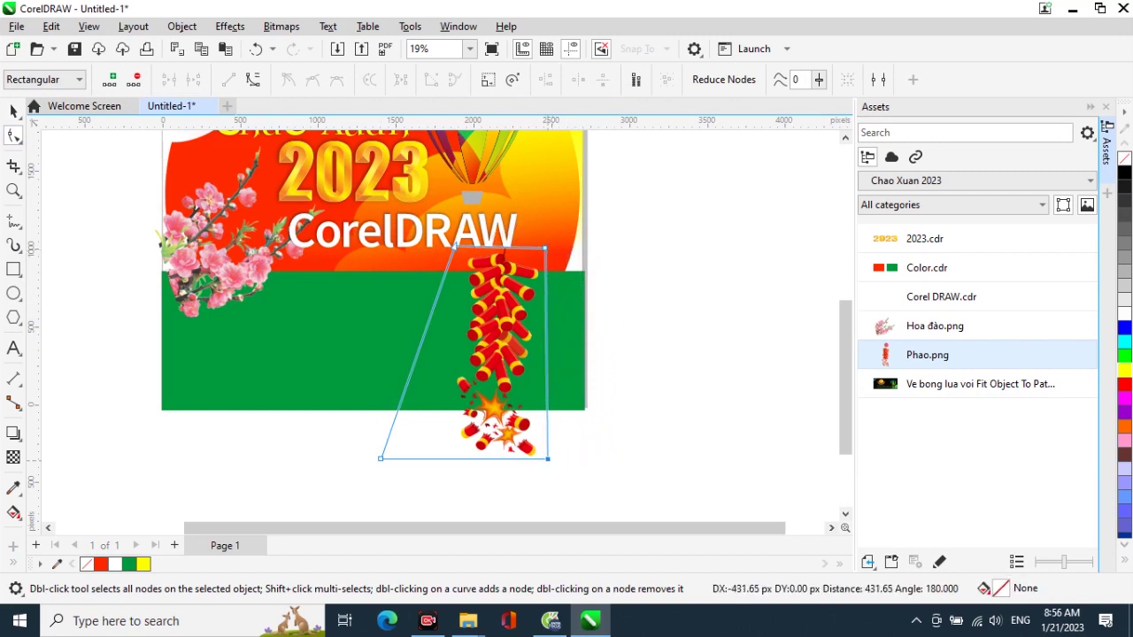
drag(380, 459, 451, 457)
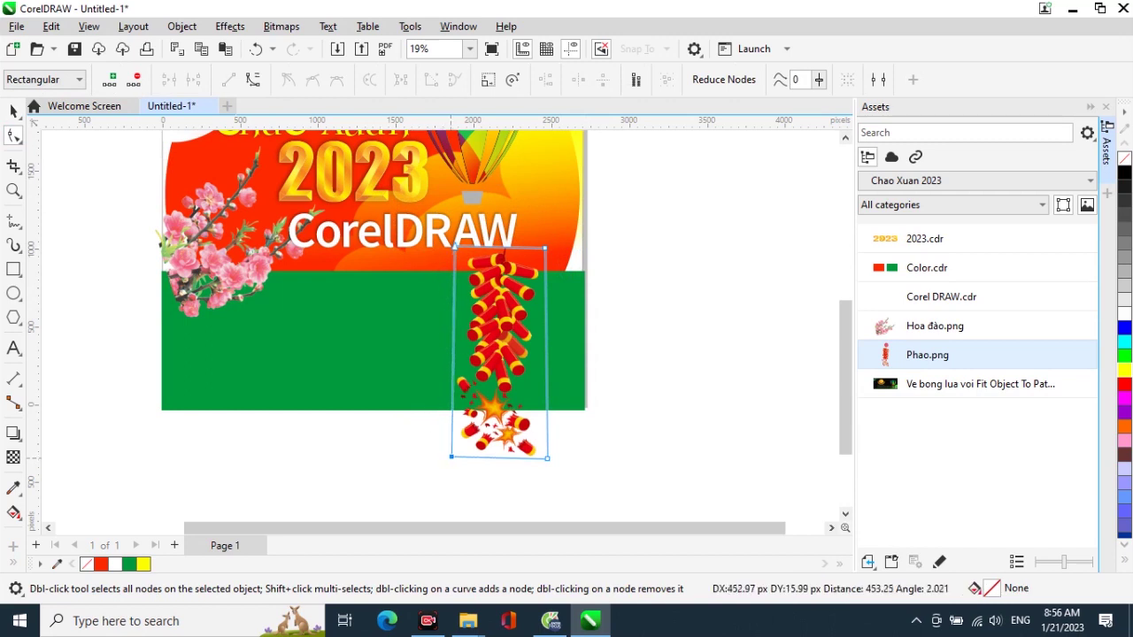
click(13, 111)
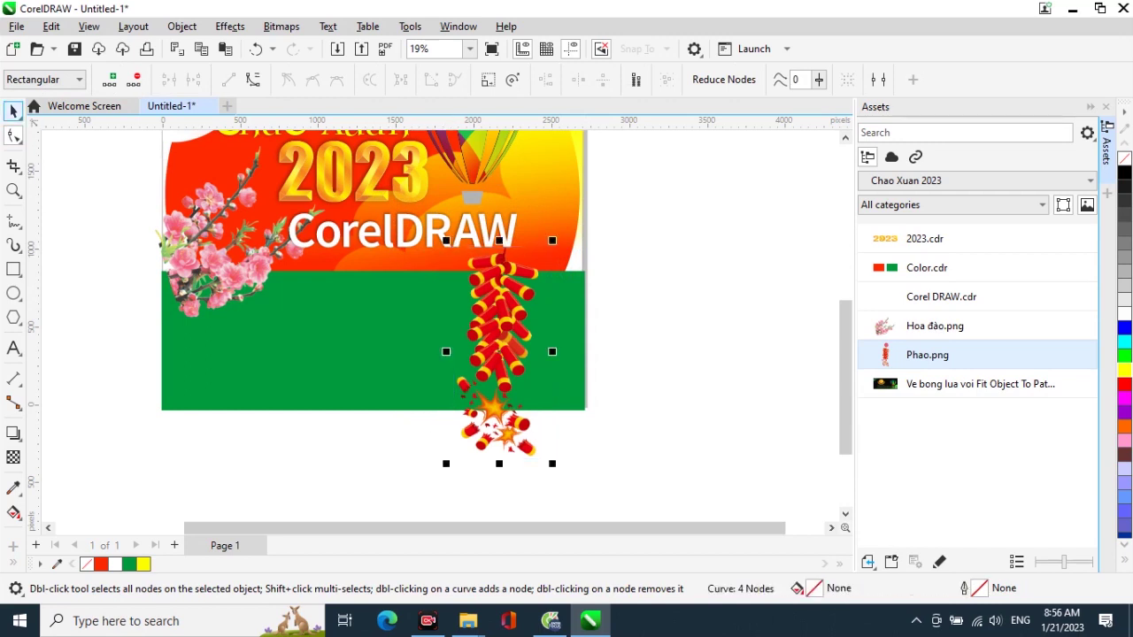
Move the cropped firecrackers under the CorelDRAW lettering, to about X 1,952, Y 379 px.
key(space)
drag(551, 346, 517, 340)
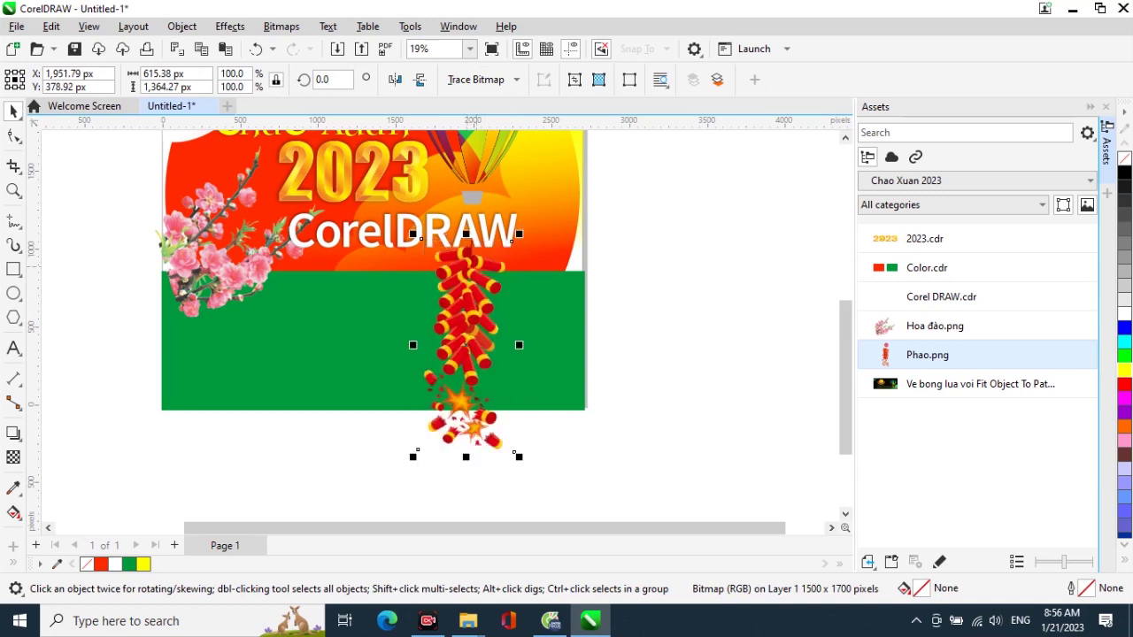
click(633, 354)
click(496, 333)
click(400, 246)
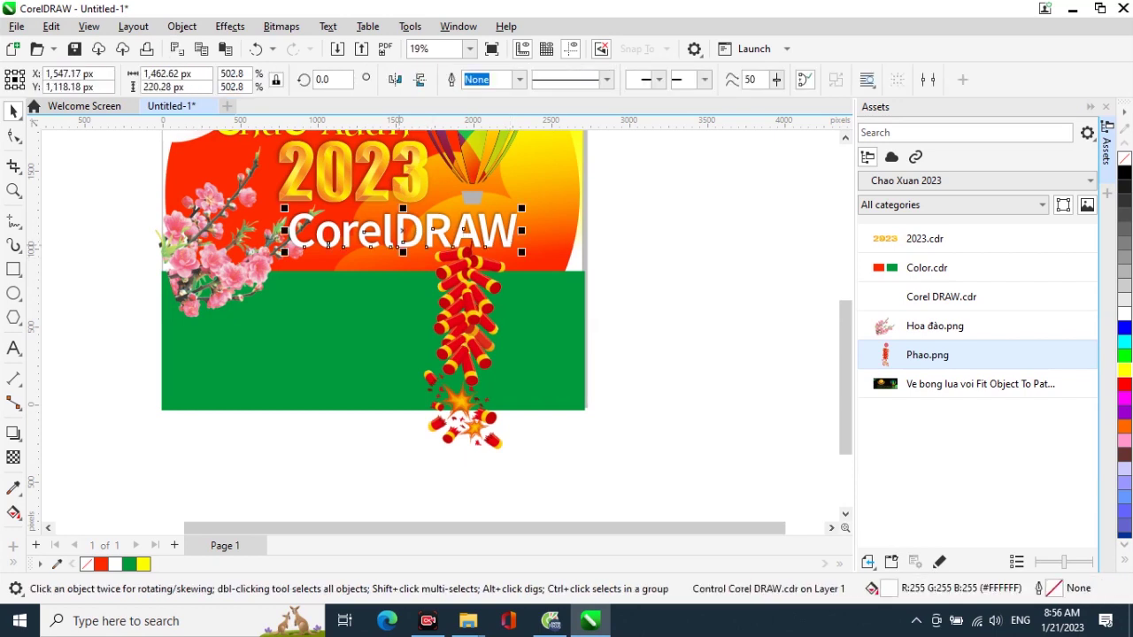
click(303, 249)
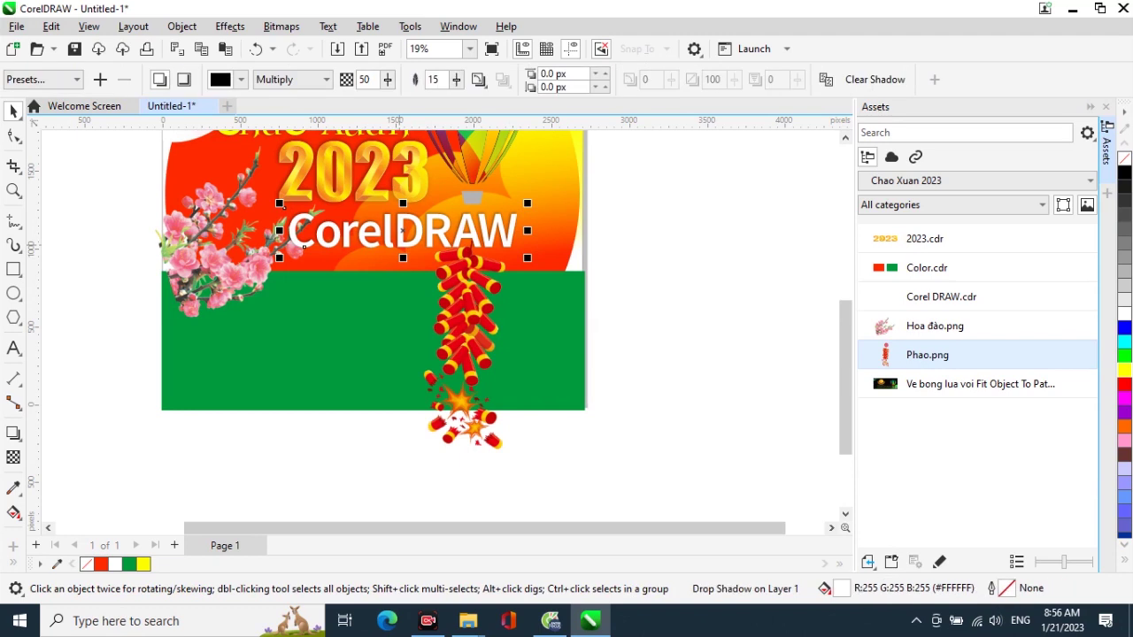
click(650, 317)
click(285, 369)
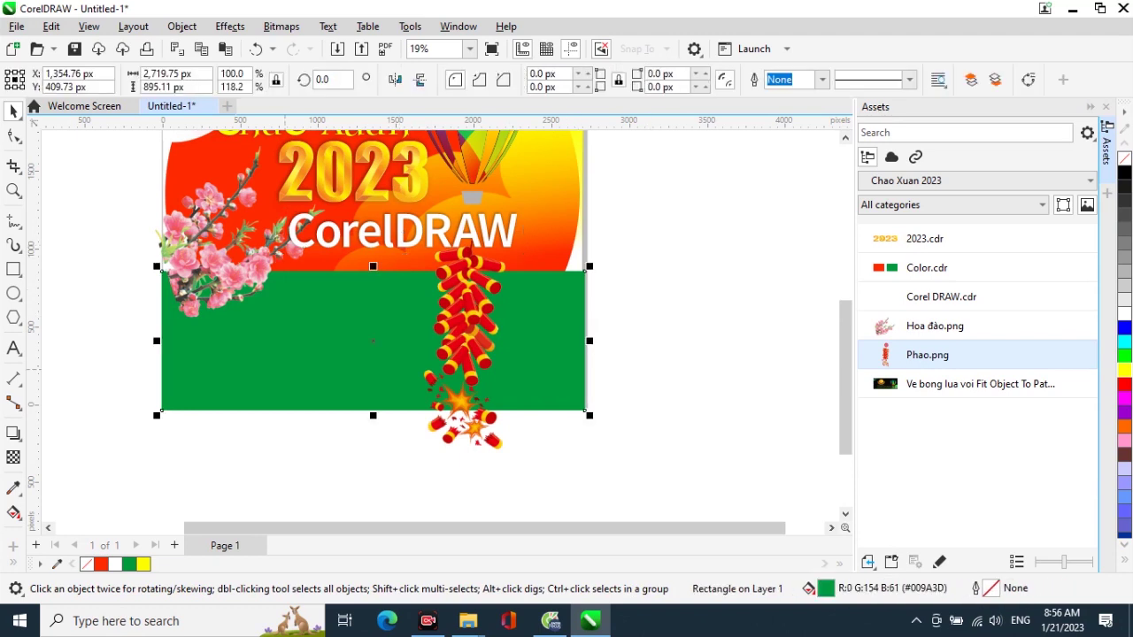
click(501, 457)
Scale the firecracker image down to 95.9%, about 590 by 1,308 px.
click(479, 423)
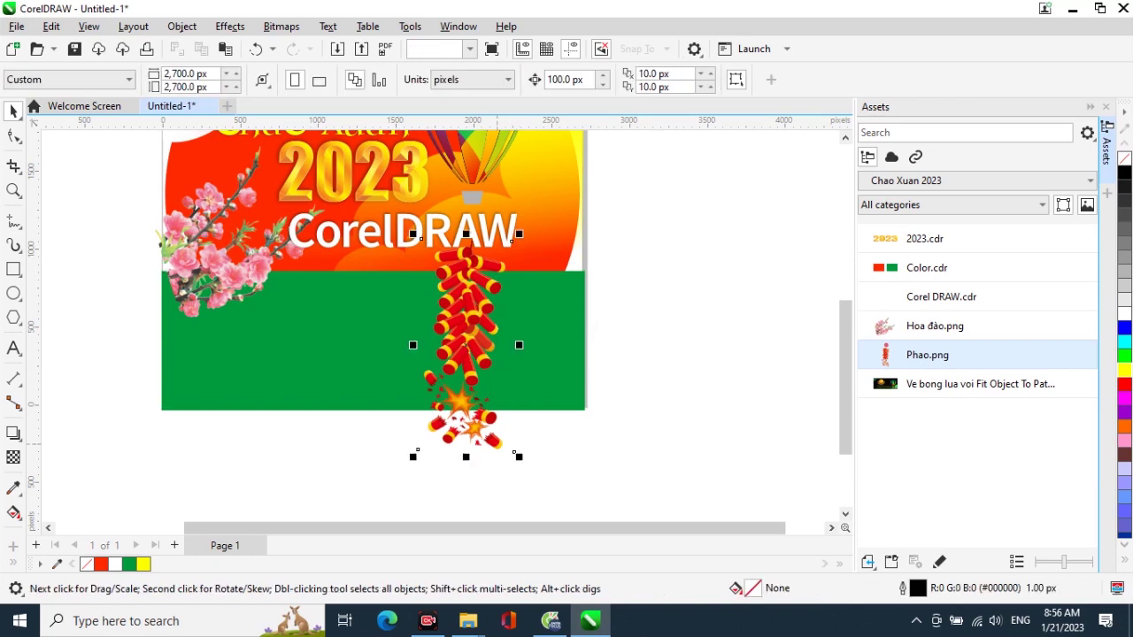
mouse_move(519, 456)
mouse_down()
mouse_move(495, 414)
mouse_move(511, 445)
mouse_up()
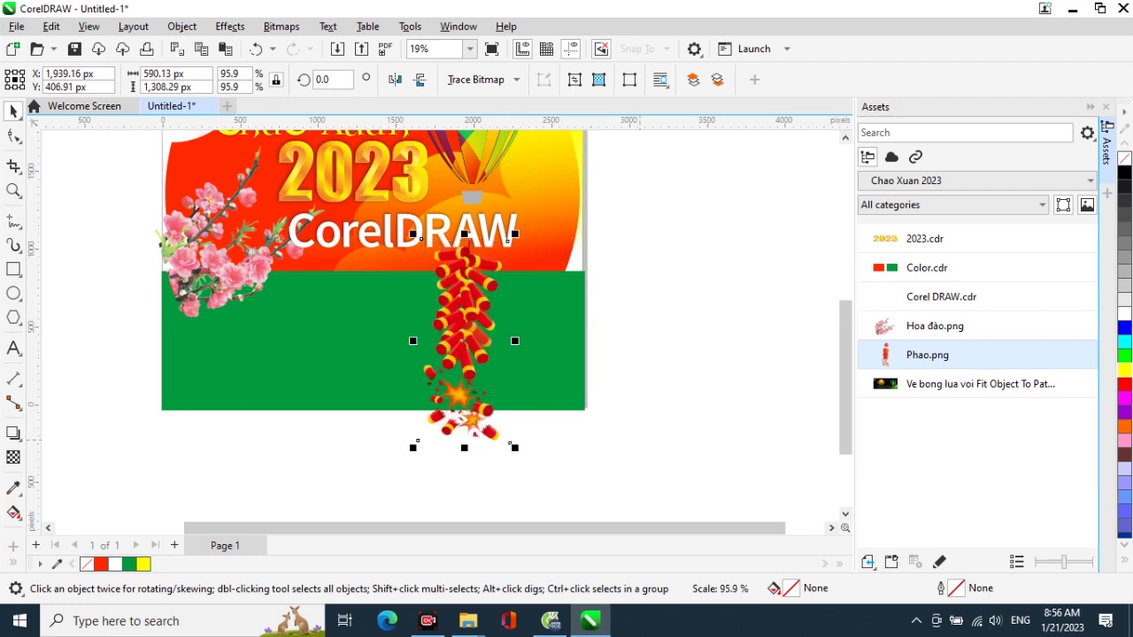
key(Escape)
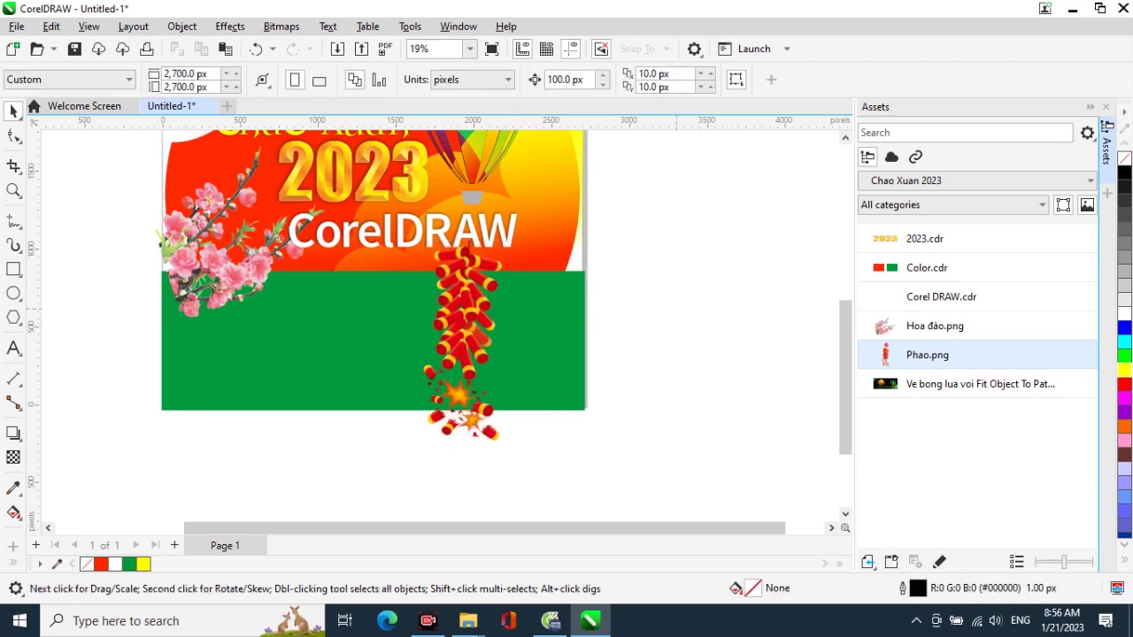
Delete the red and green colour swatches beside the page and collapse the Assets docker.
drag(677, 216, 693, 343)
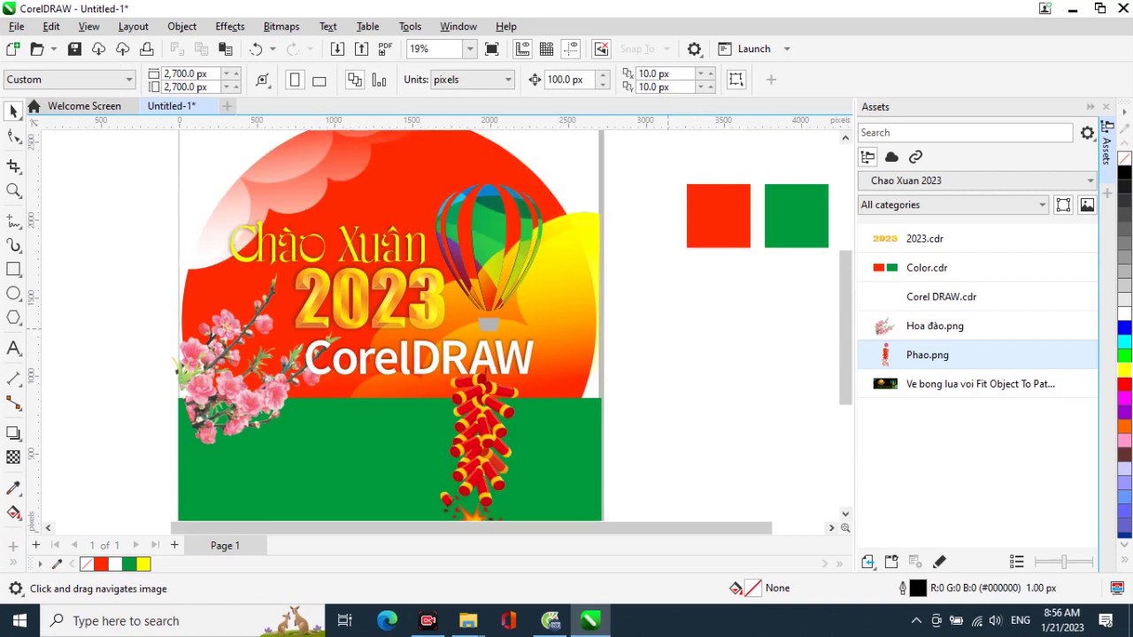
click(722, 230)
key(Delete)
click(1090, 106)
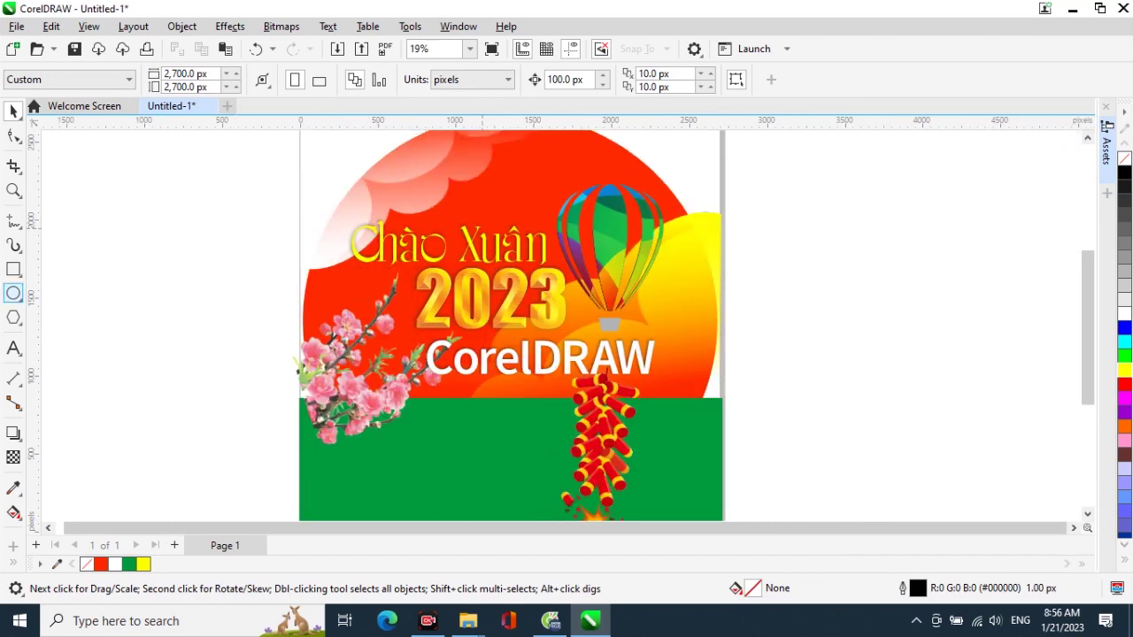
Draw a circle about 986 px across and align its centre horizontally and vertically with the large red circle.
click(14, 294)
drag(455, 198, 613, 356)
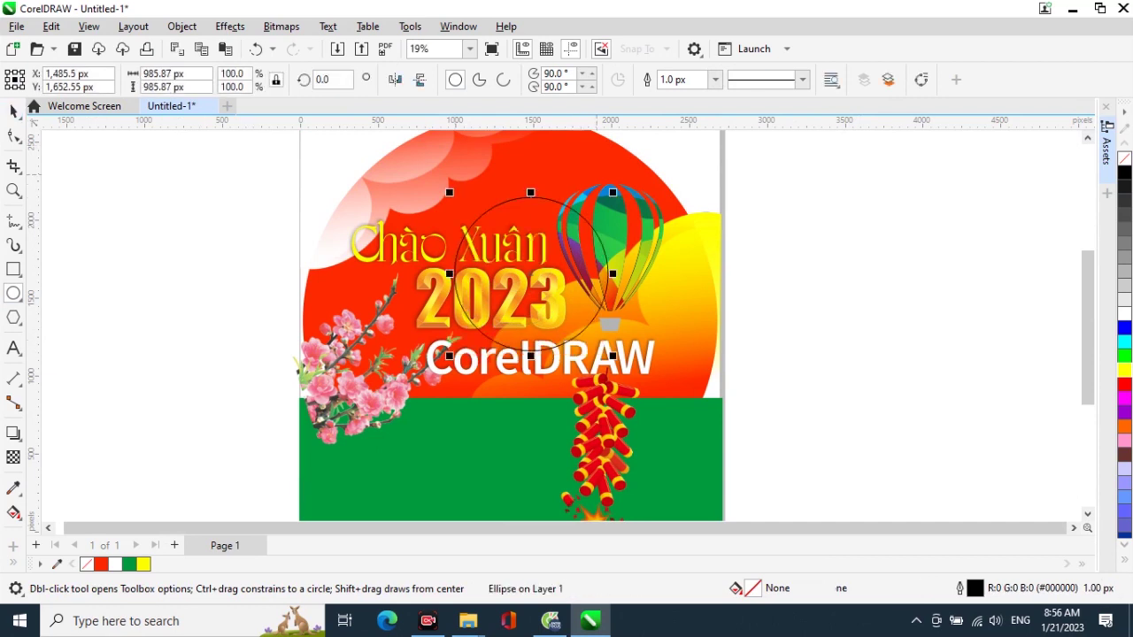
click(596, 174)
key(space)
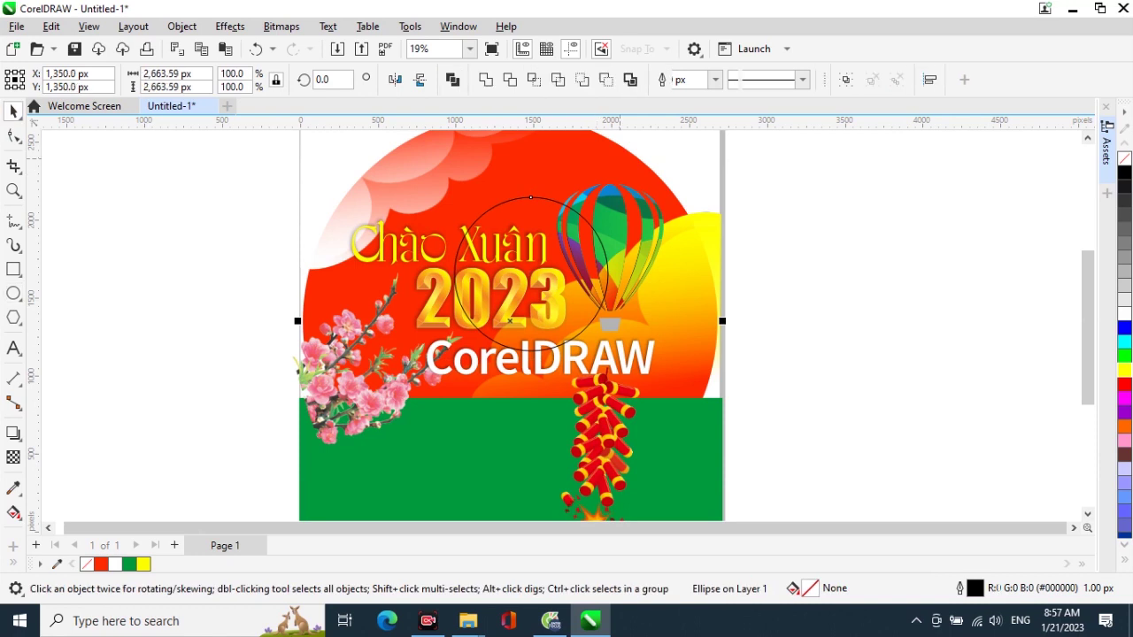
key(c)
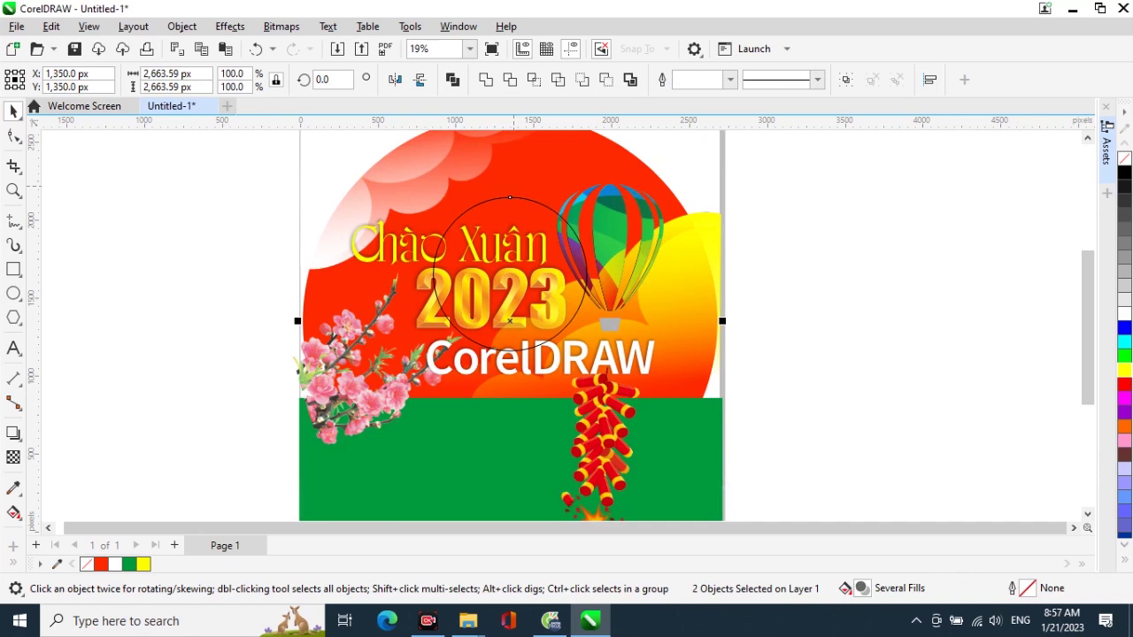
key(e)
key(Escape)
Enlarge the thin circle from its centre to about 2,534 px across and give it a yellow outline.
click(552, 258)
scroll(625, 241, down, 1)
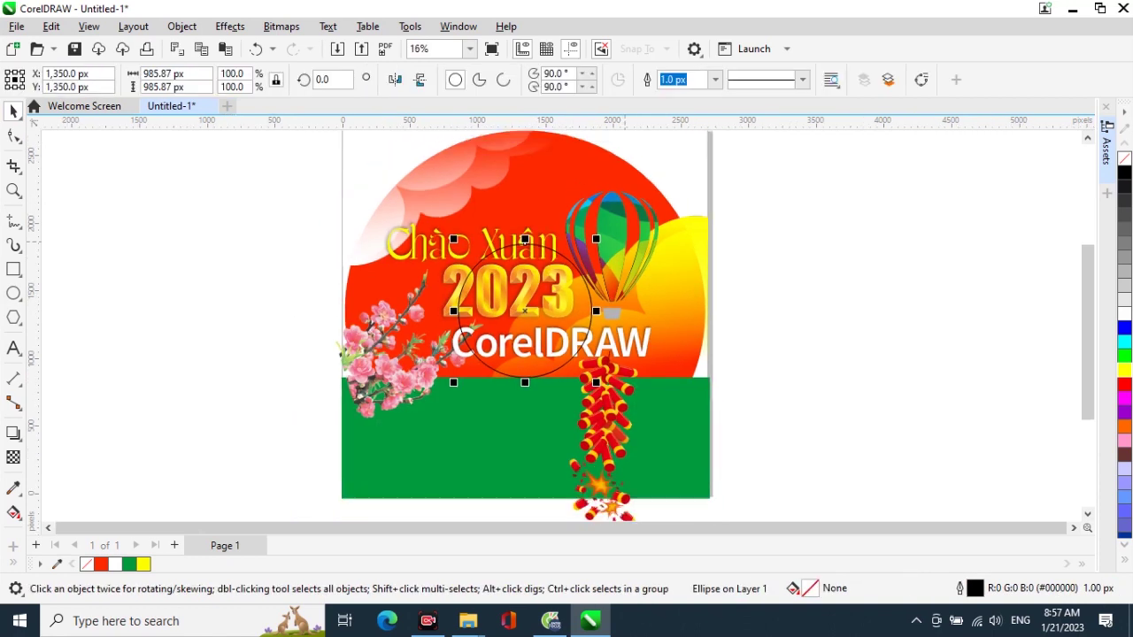
drag(596, 240, 669, 167)
drag(662, 449, 682, 491)
drag(699, 202, 702, 194)
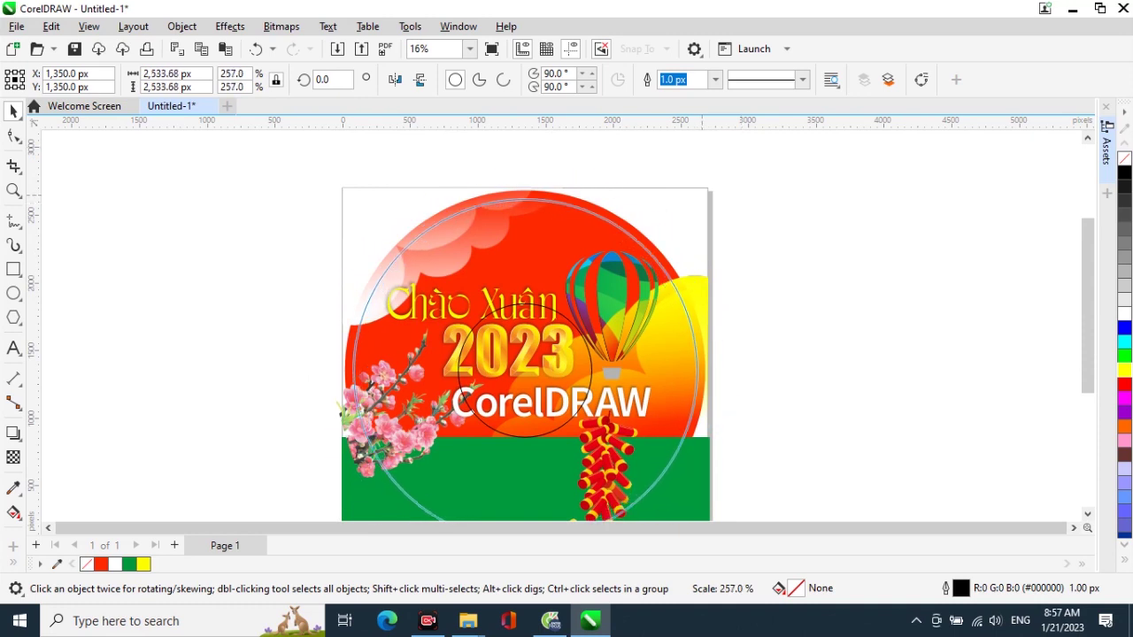
drag(684, 493, 684, 493)
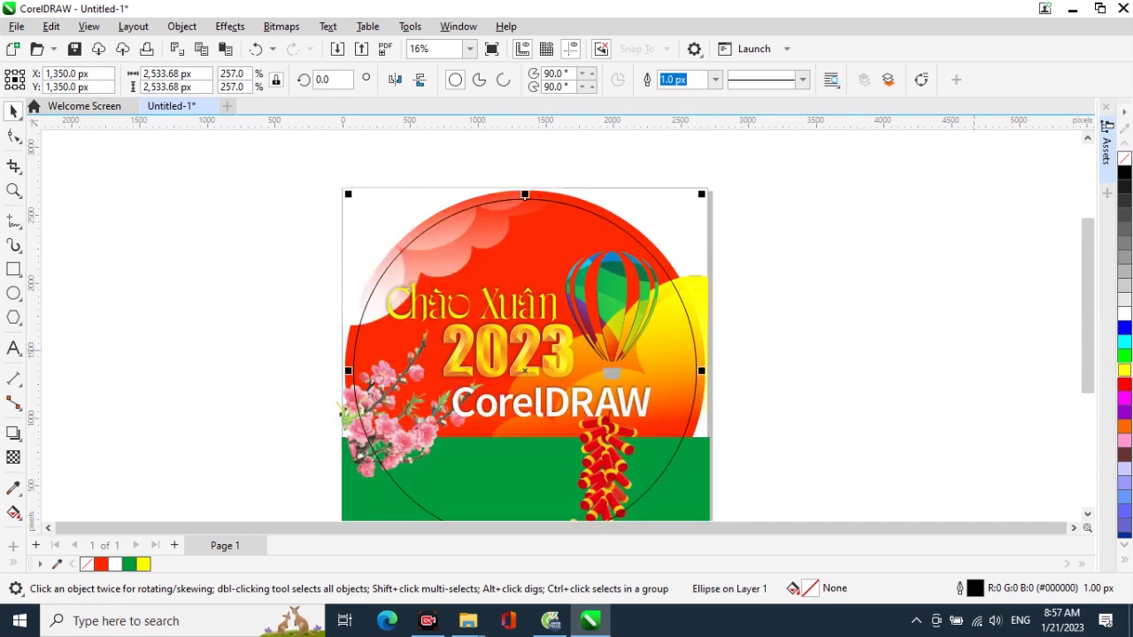
right_click(1125, 370)
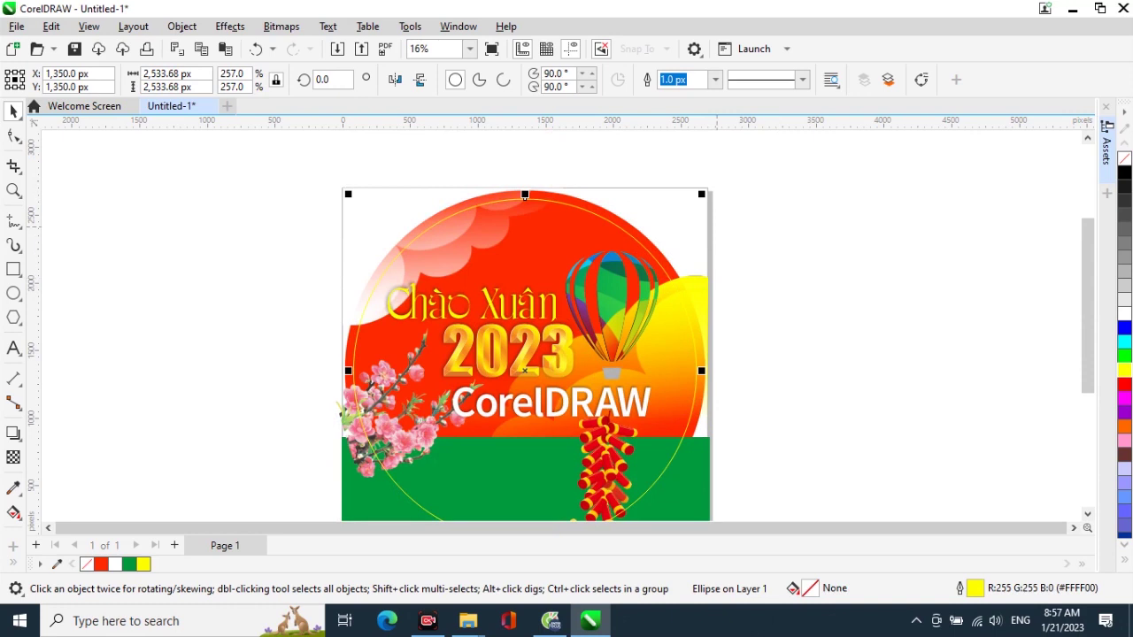
Add a concentric copy of the yellow ring scaled to 98.5%, about 2,497 px across.
drag(702, 194, 701, 196)
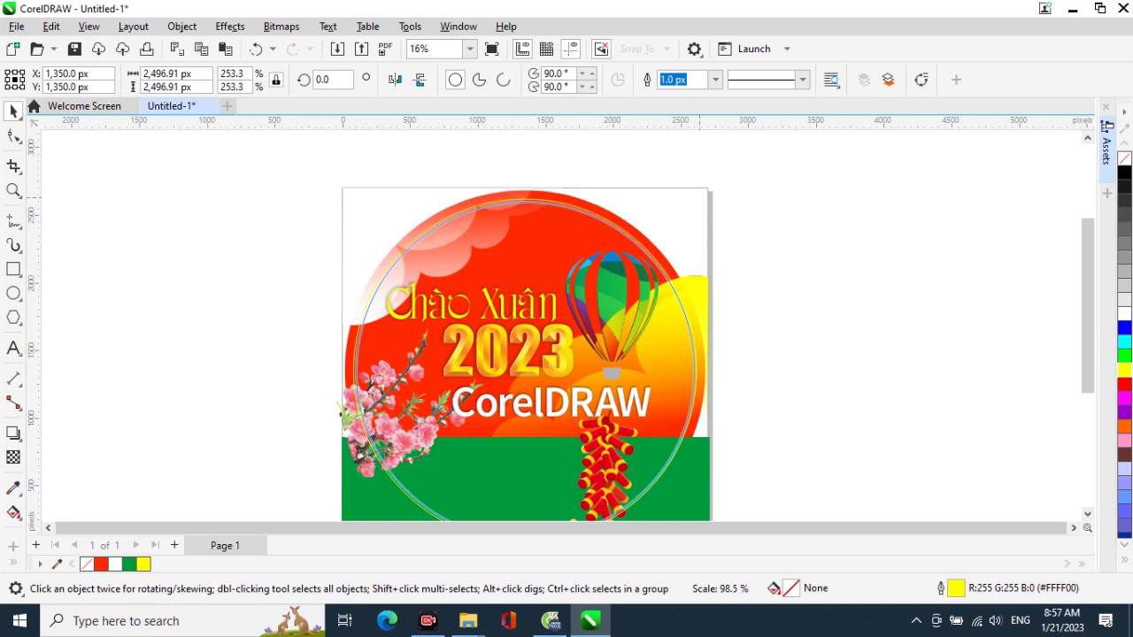
drag(702, 196, 701, 195)
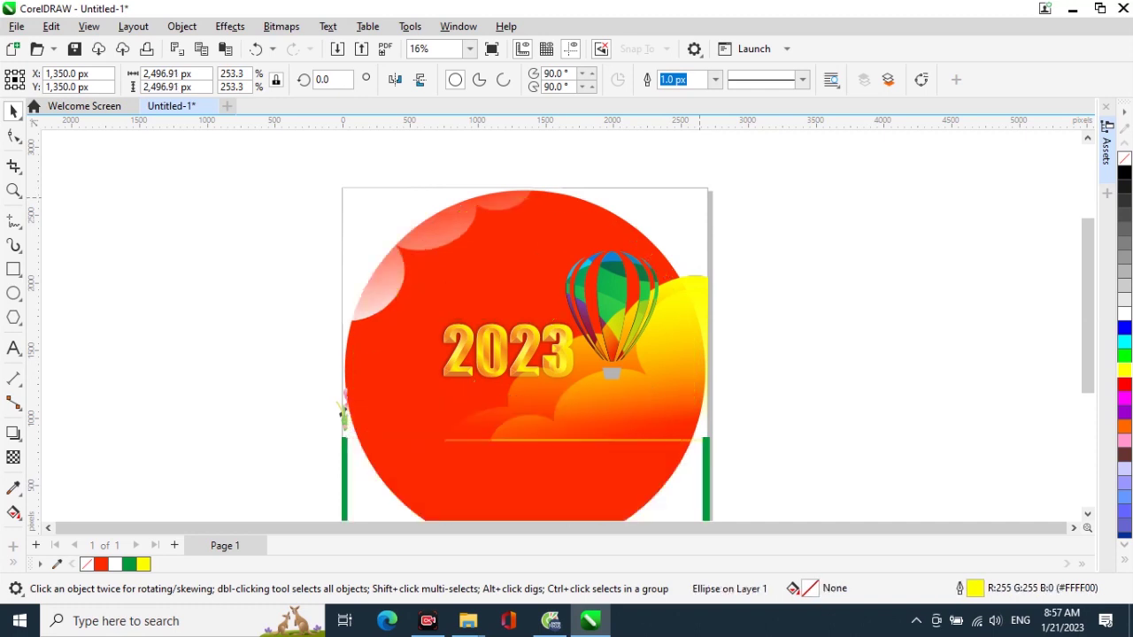
key(Escape)
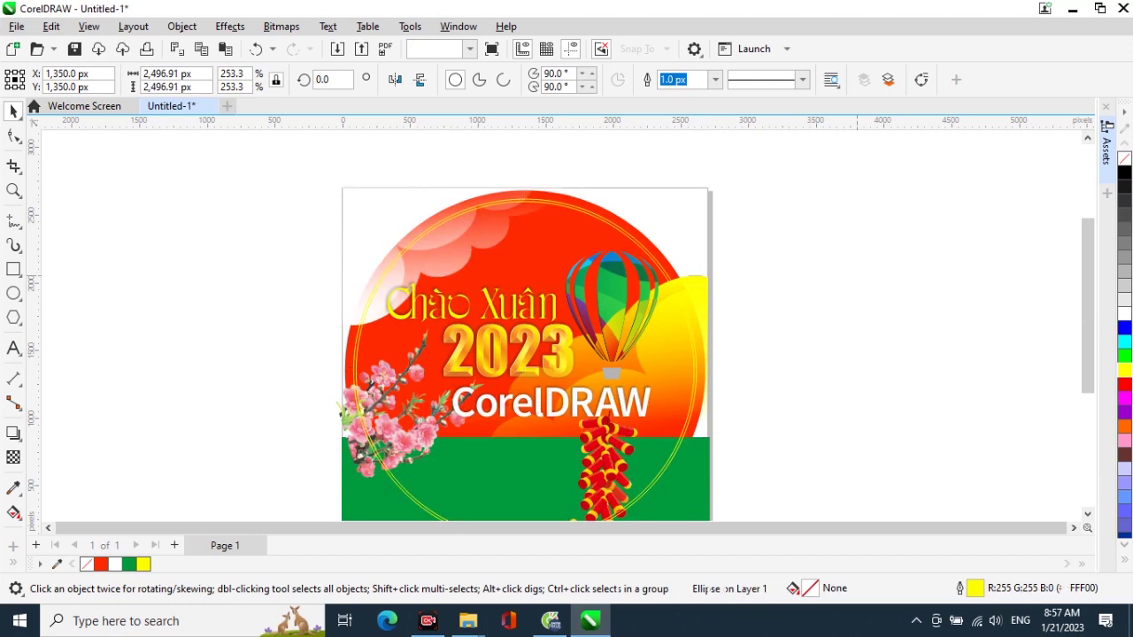
Remove the large red circle behind the artwork.
drag(843, 368, 813, 304)
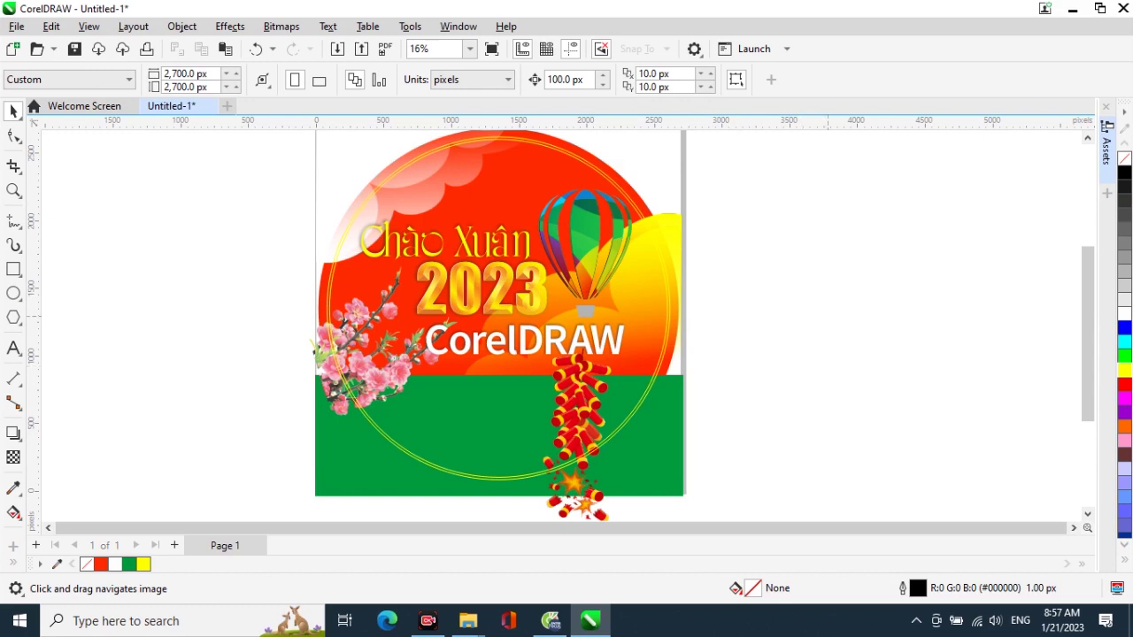
drag(726, 332, 737, 338)
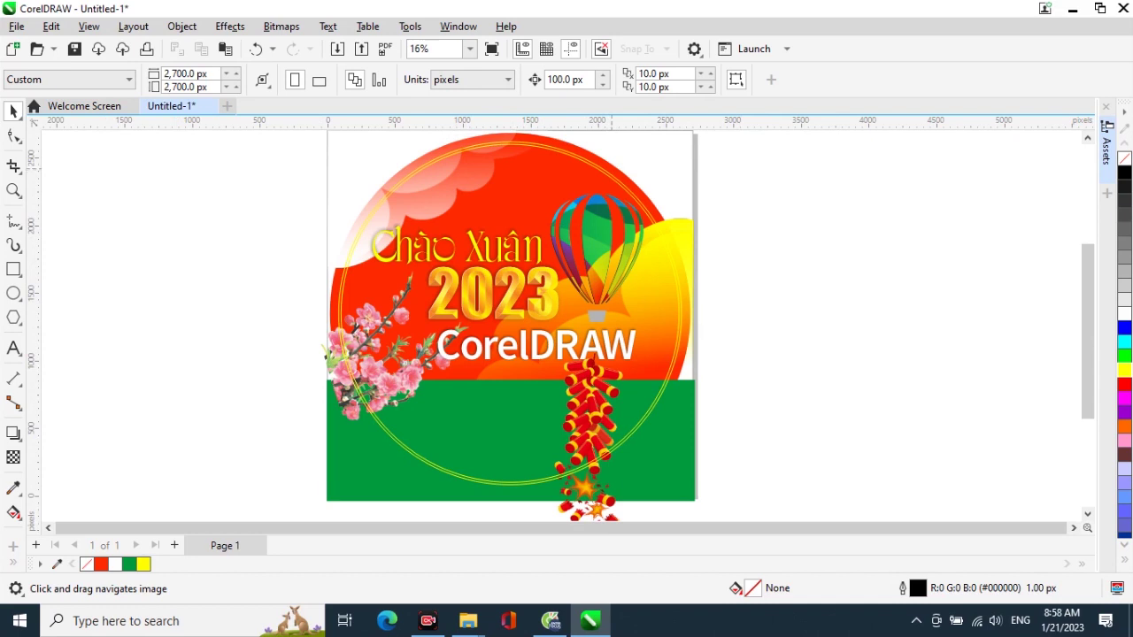
click(612, 168)
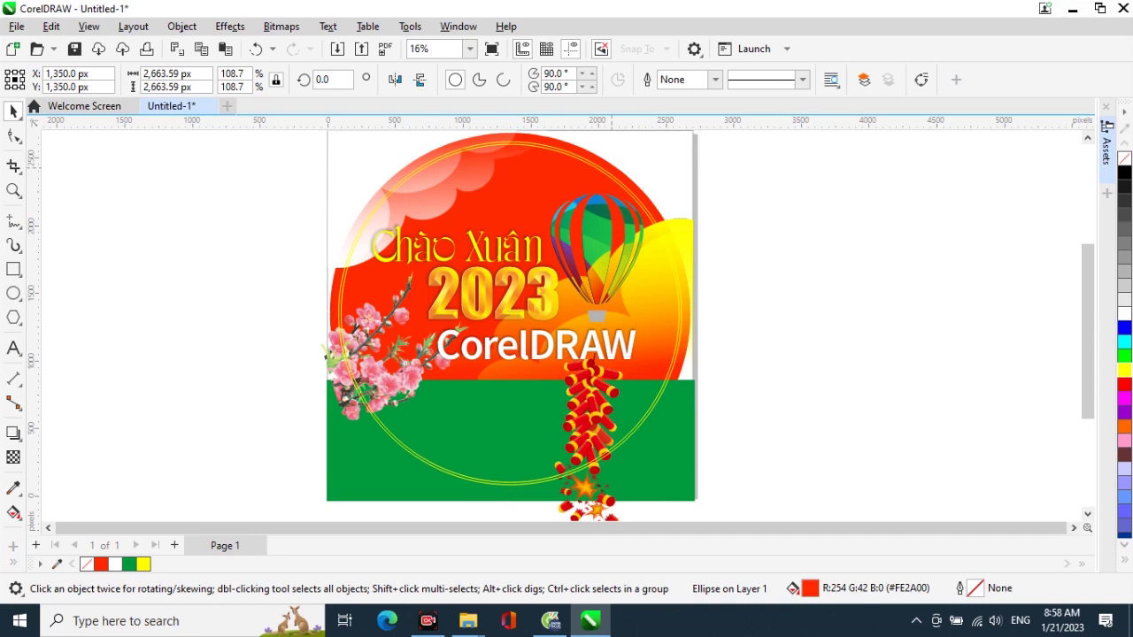
key(Delete)
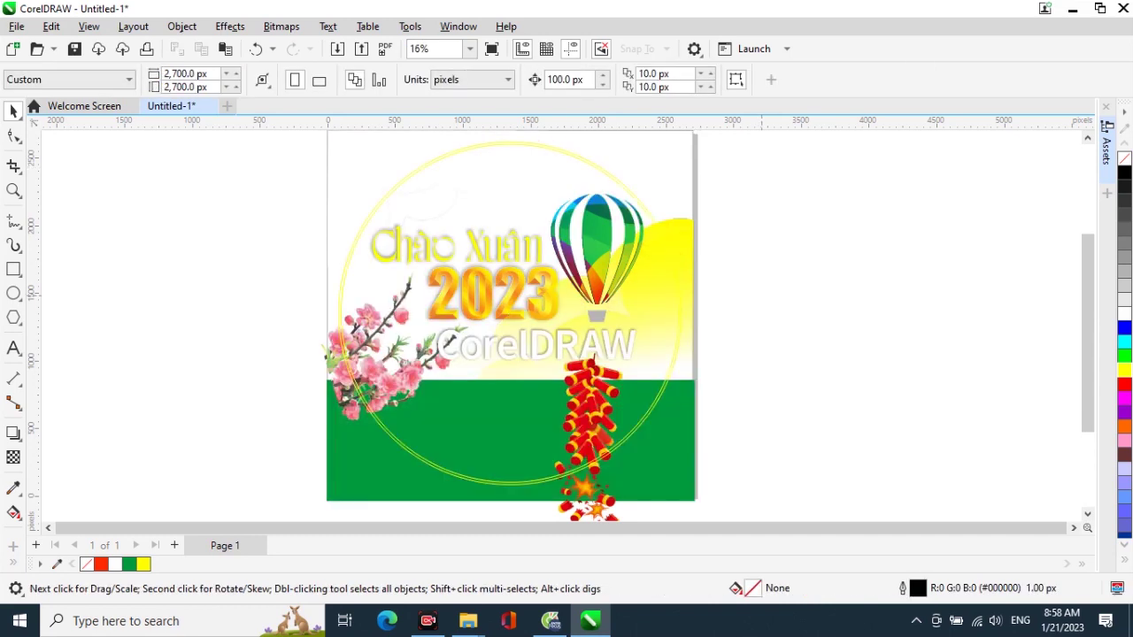
Group all the artwork on the page except the firecrackers, including both yellow rings and the green base.
scroll(751, 292, down, 1)
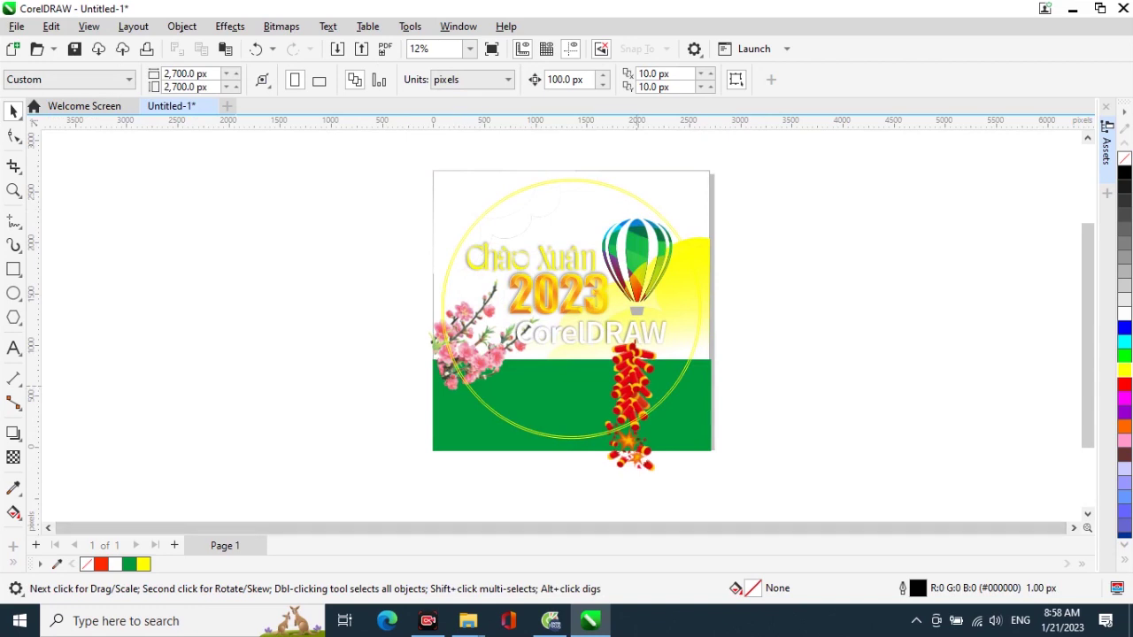
drag(404, 150, 759, 455)
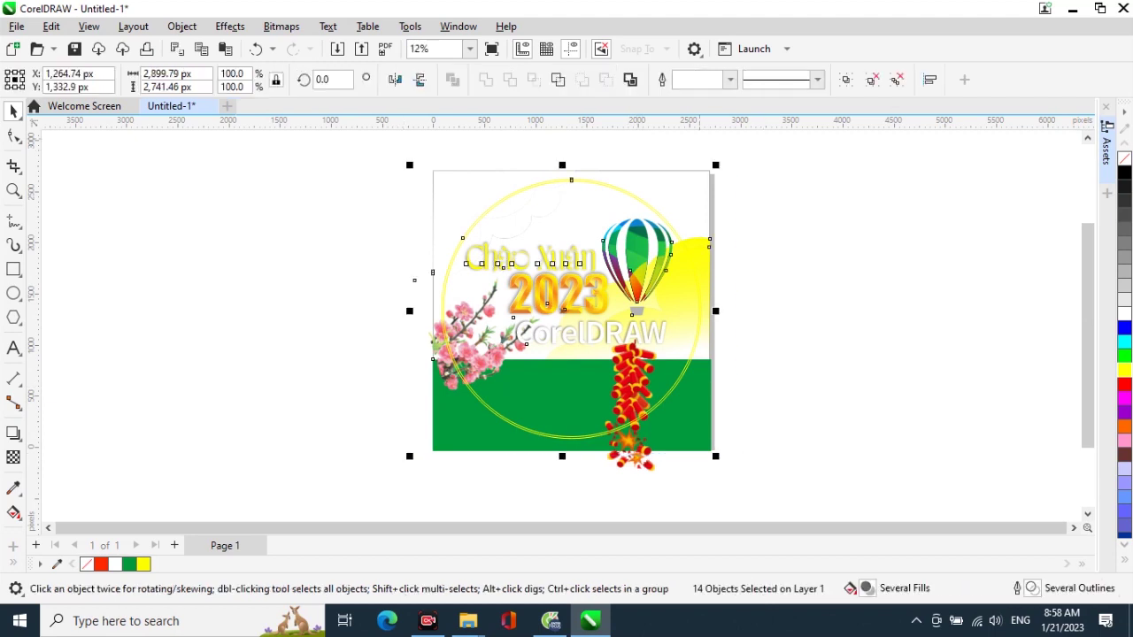
key(ctrl+g)
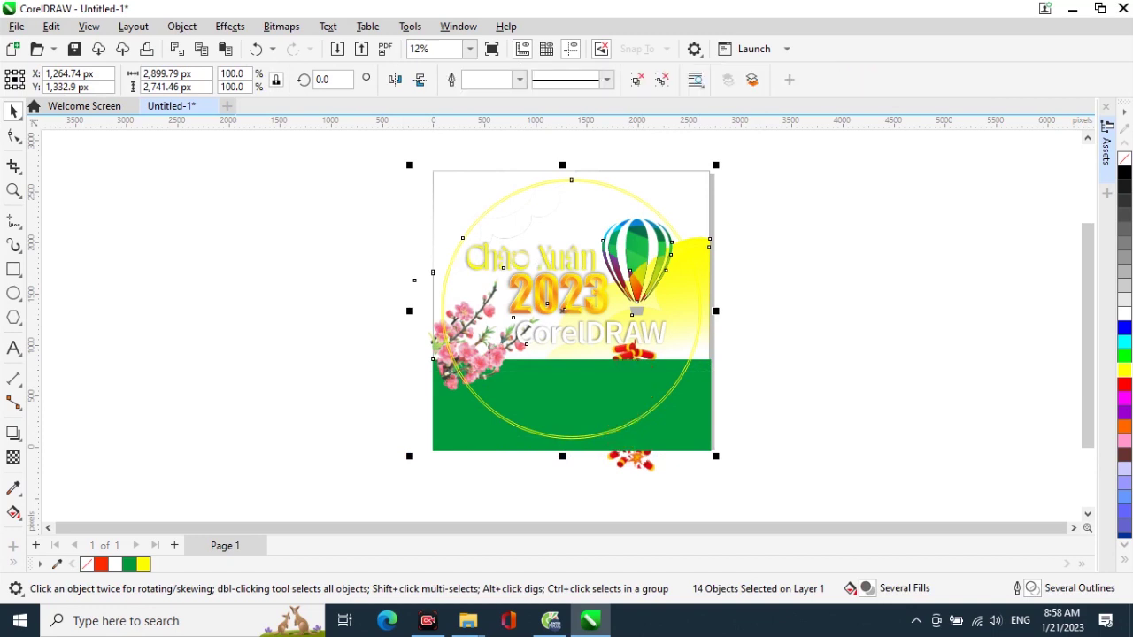
key(Escape)
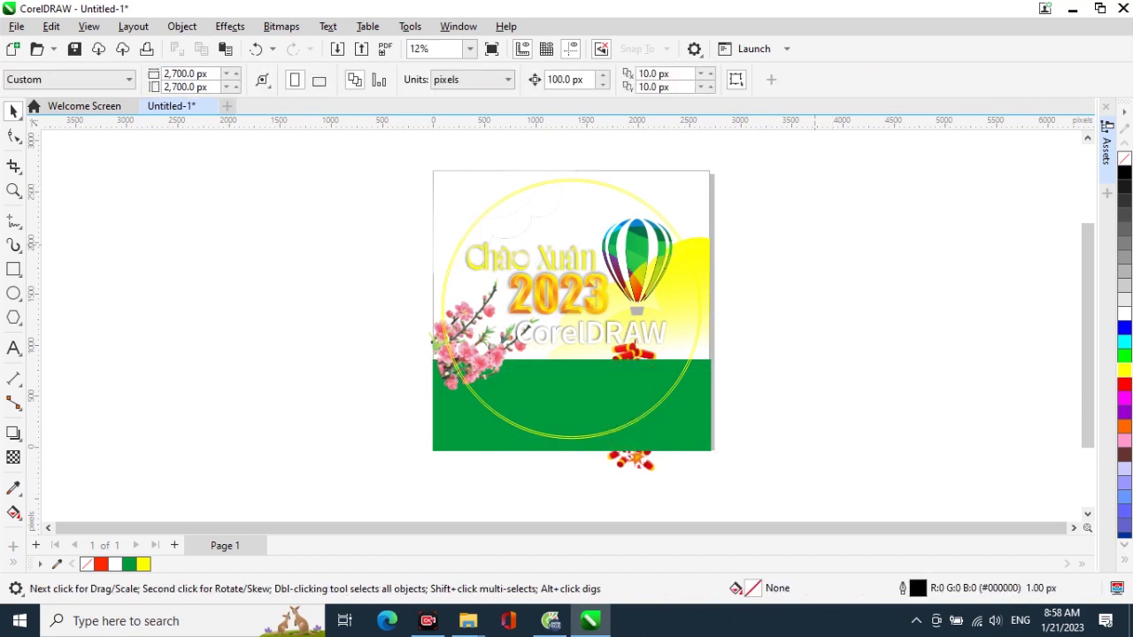
Paste the large red circle back and PowerClip the grouped artwork inside it.
key(ctrl+v)
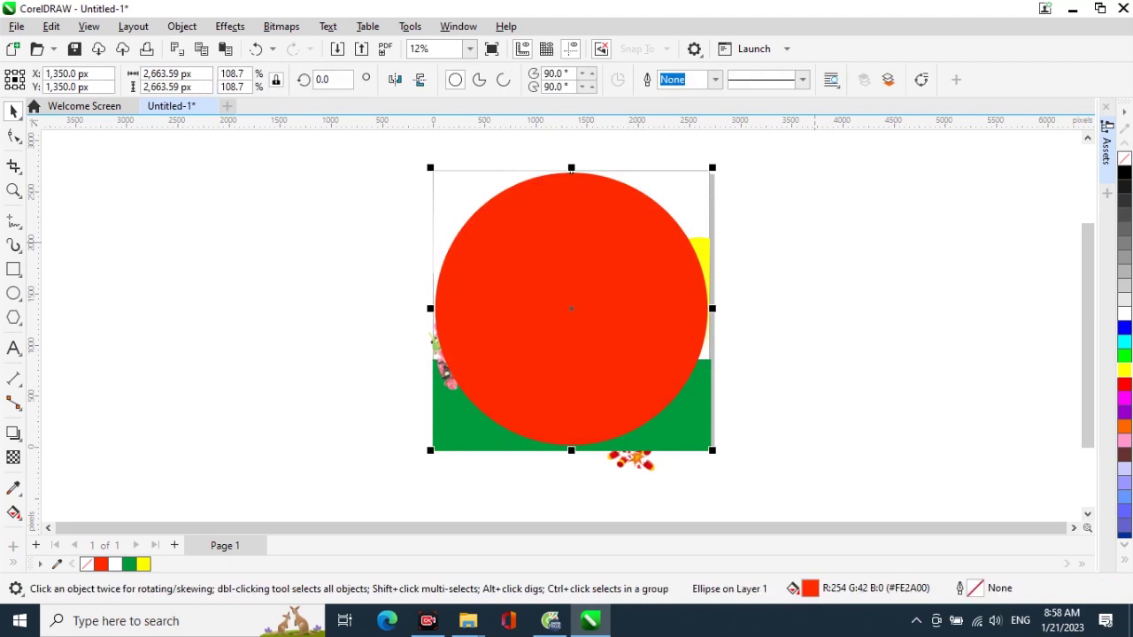
key(Escape)
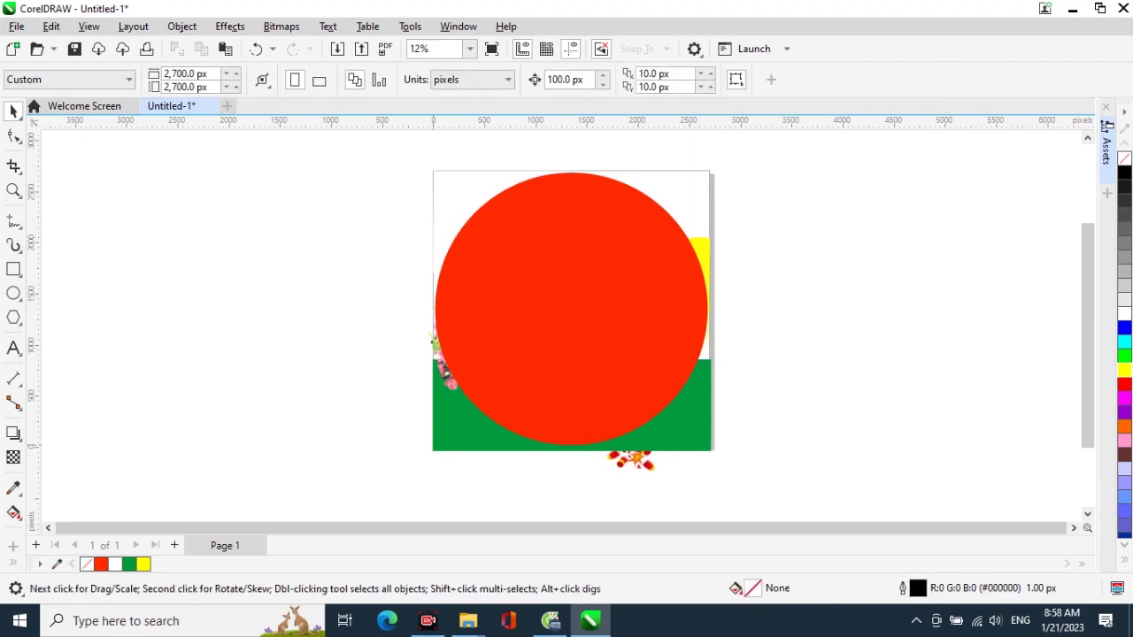
click(462, 434)
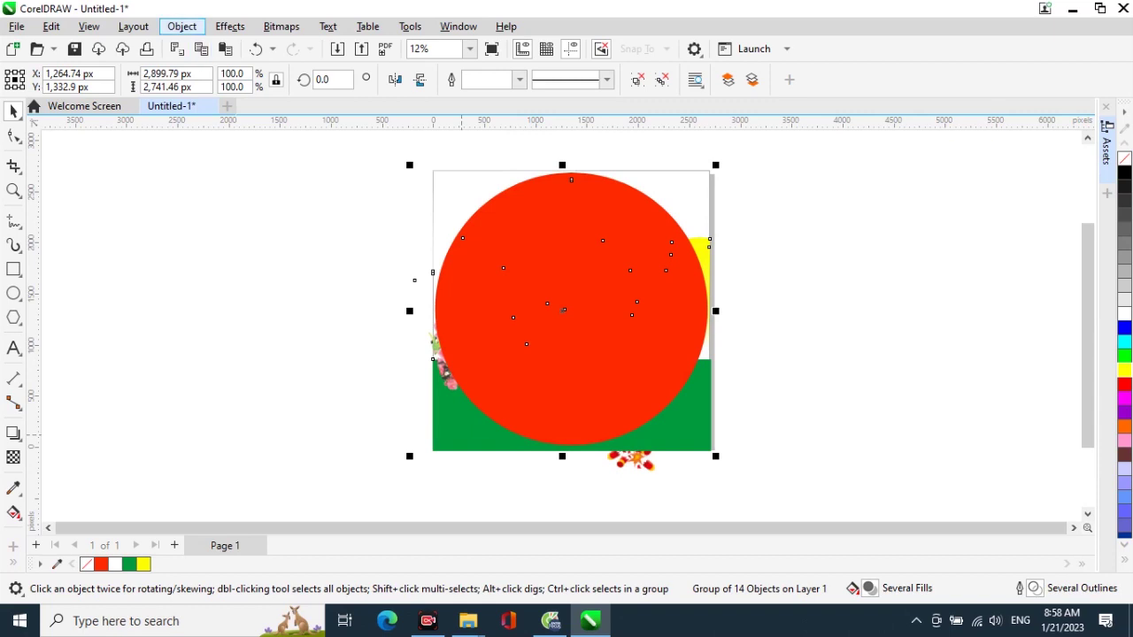
click(181, 25)
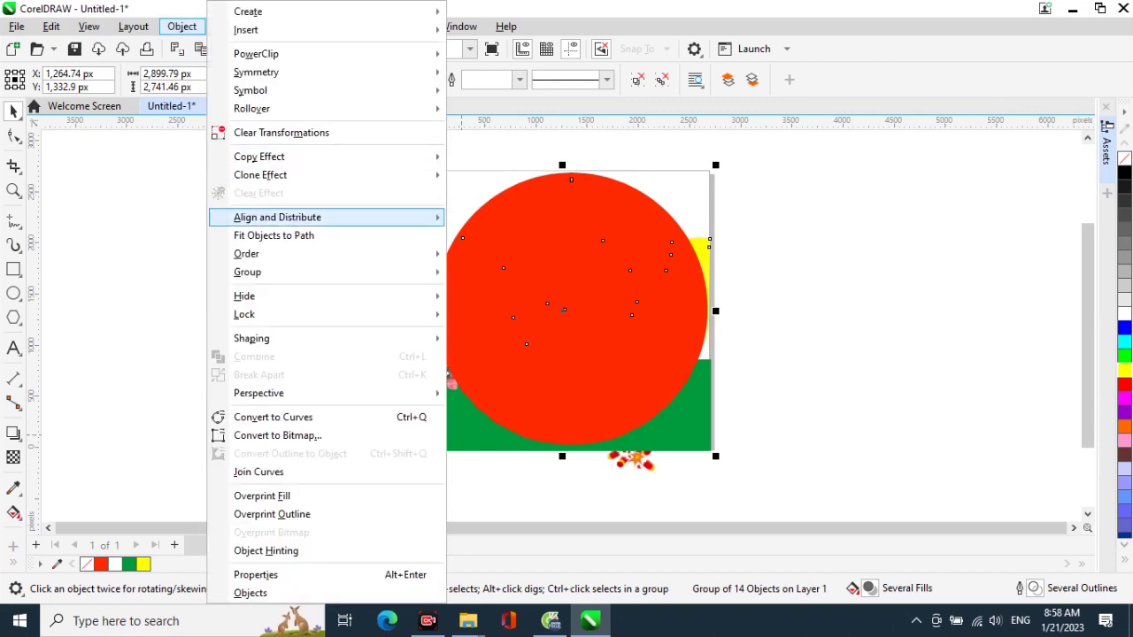
mouse_move(256, 54)
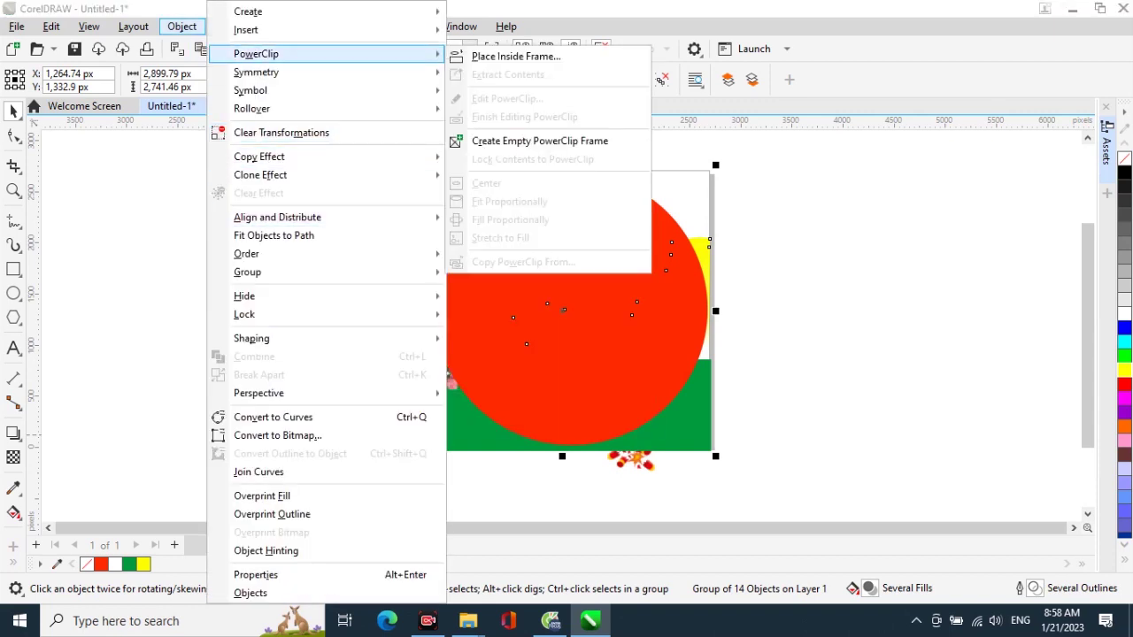
click(516, 56)
key(Escape)
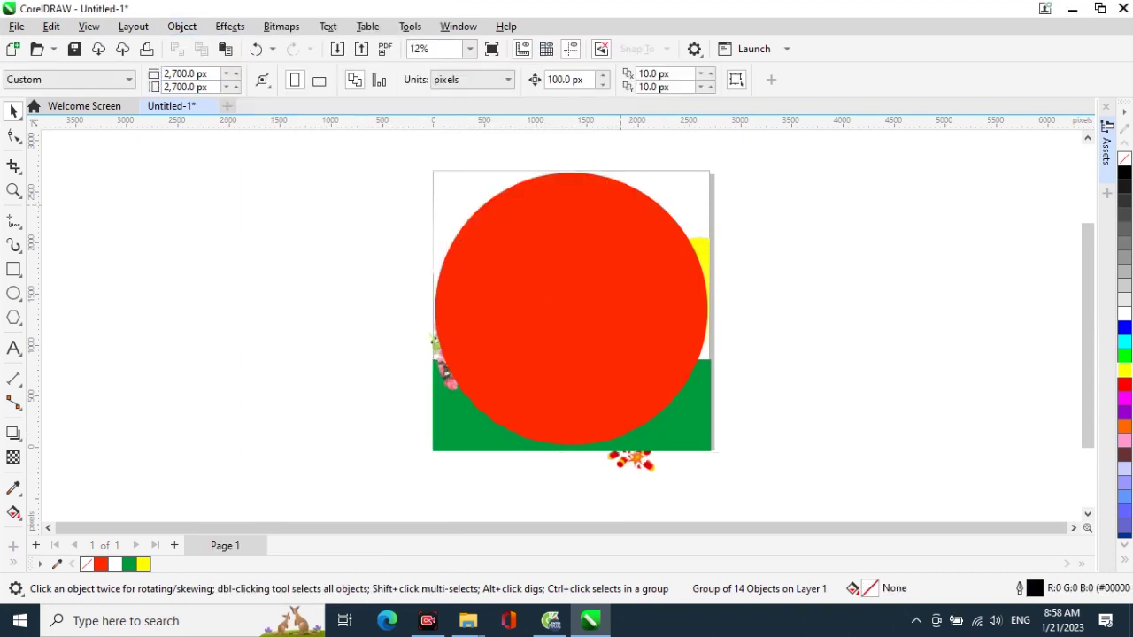
click(620, 206)
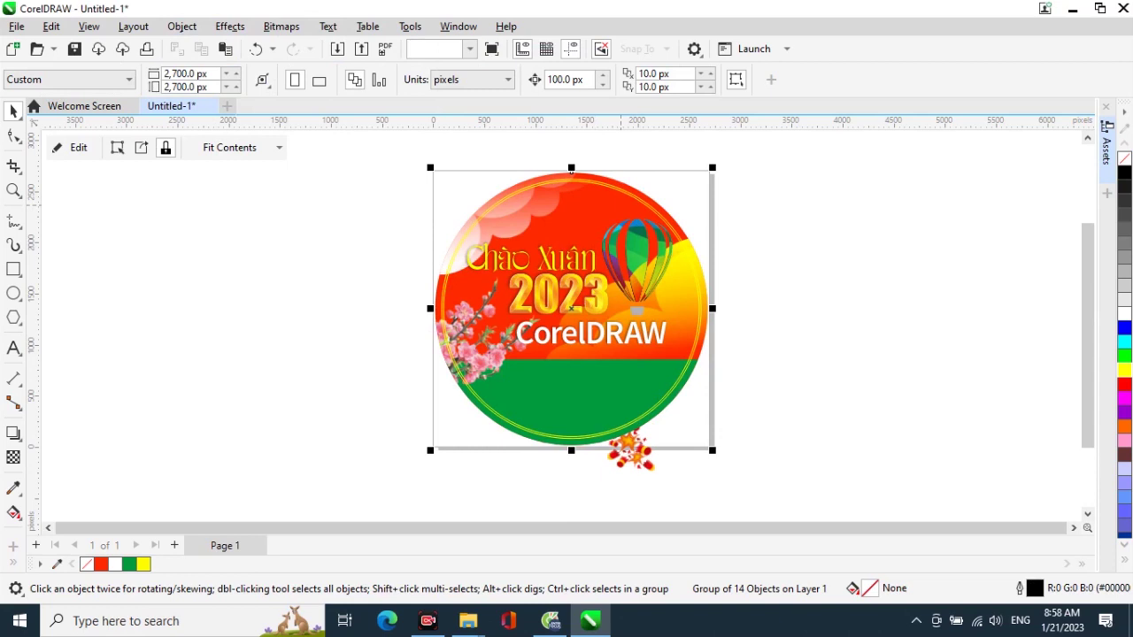
key(Escape)
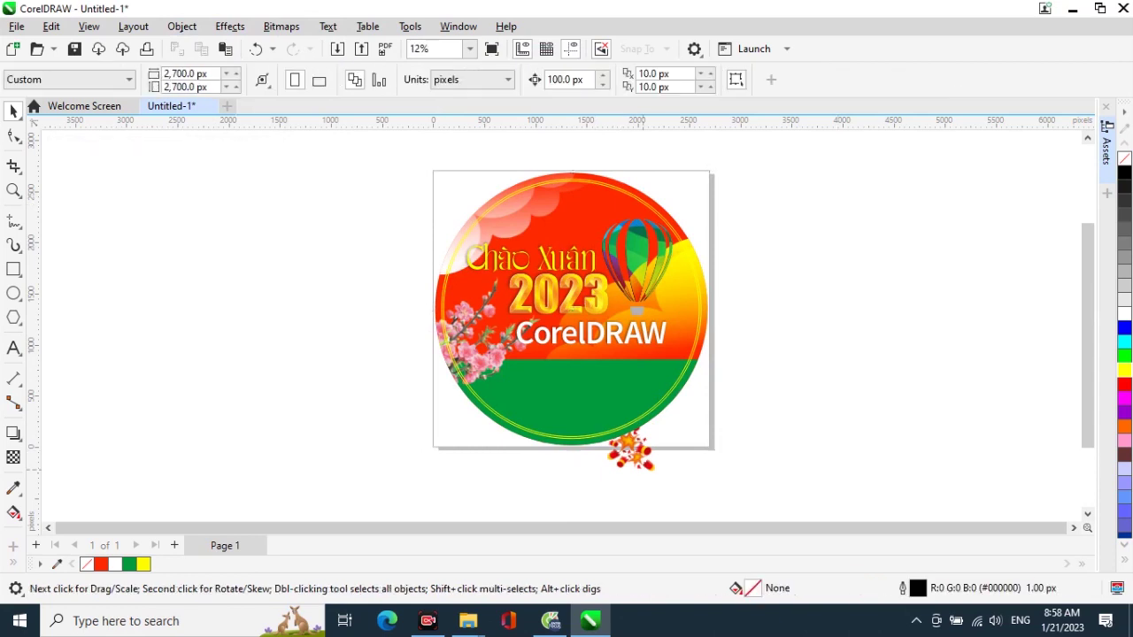
Bring the firecrackers image in front of the clipped circle.
click(647, 457)
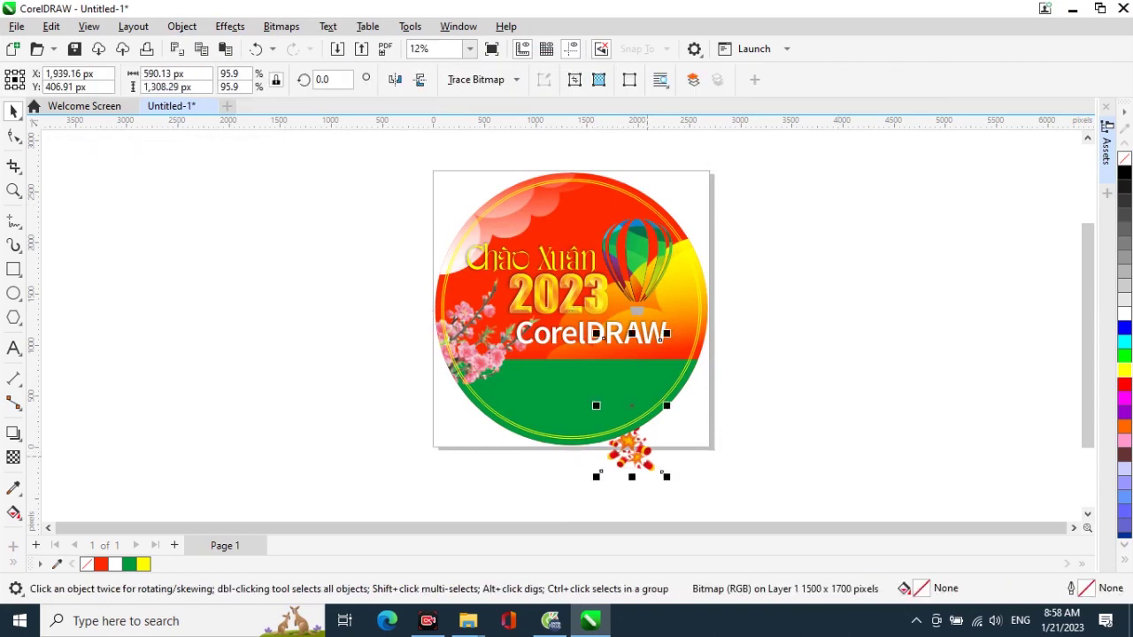
key(shift+Page_Up)
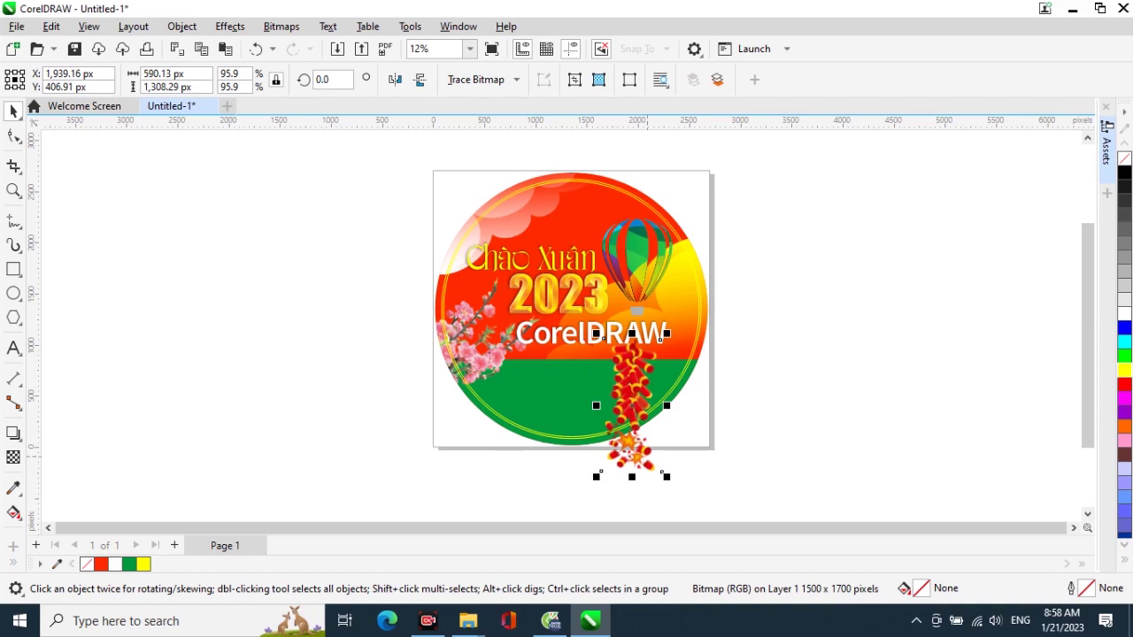
key(Escape)
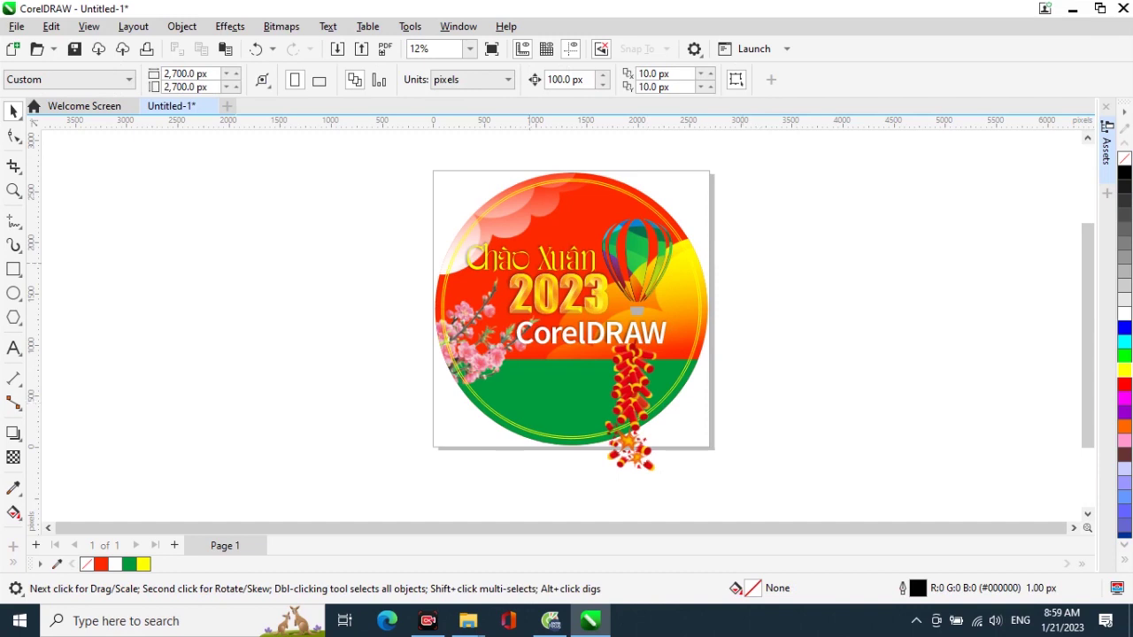
Export only the circle artwork and firecrackers as a transparent 24-bit PNG named Chào Xuân in the Chao Xuan 2023 folder.
drag(589, 272, 830, 486)
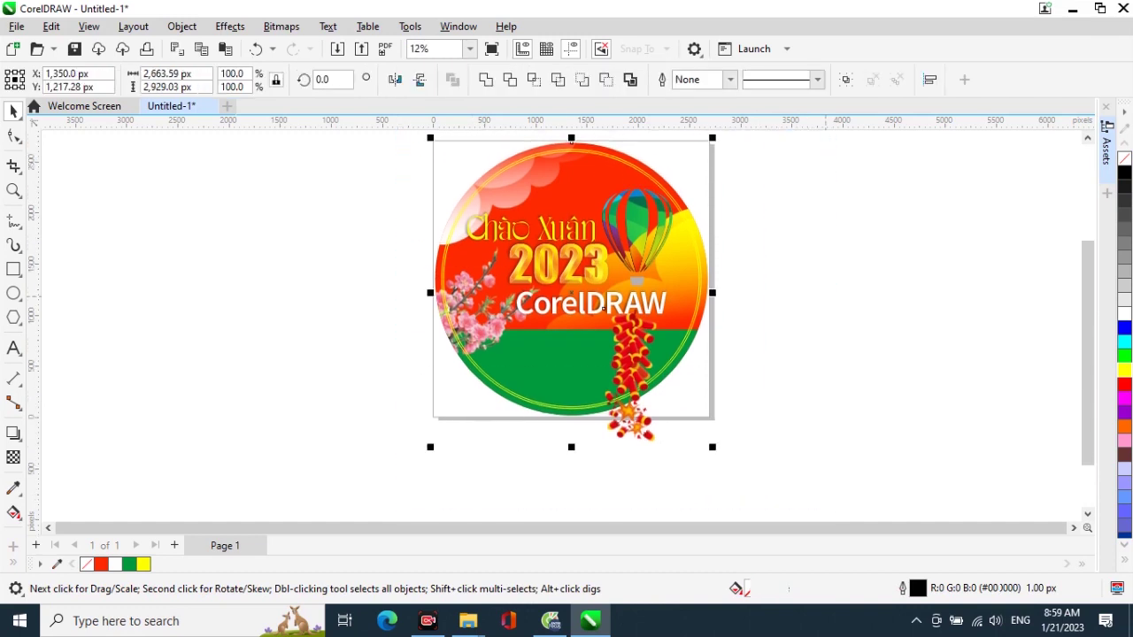
drag(602, 307, 603, 343)
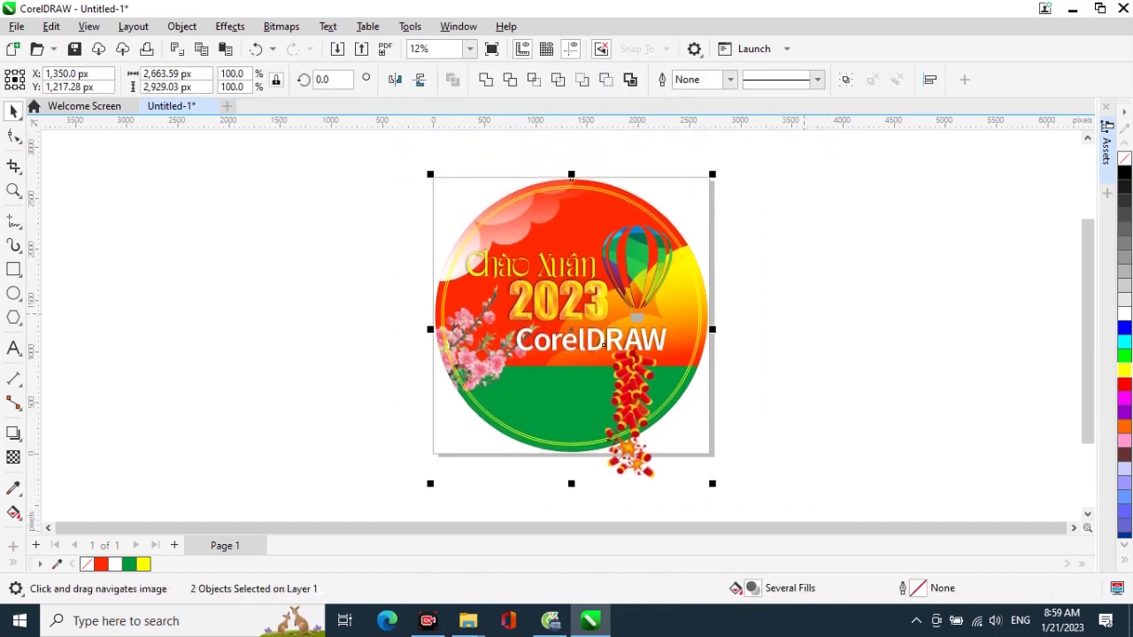
drag(392, 154, 764, 489)
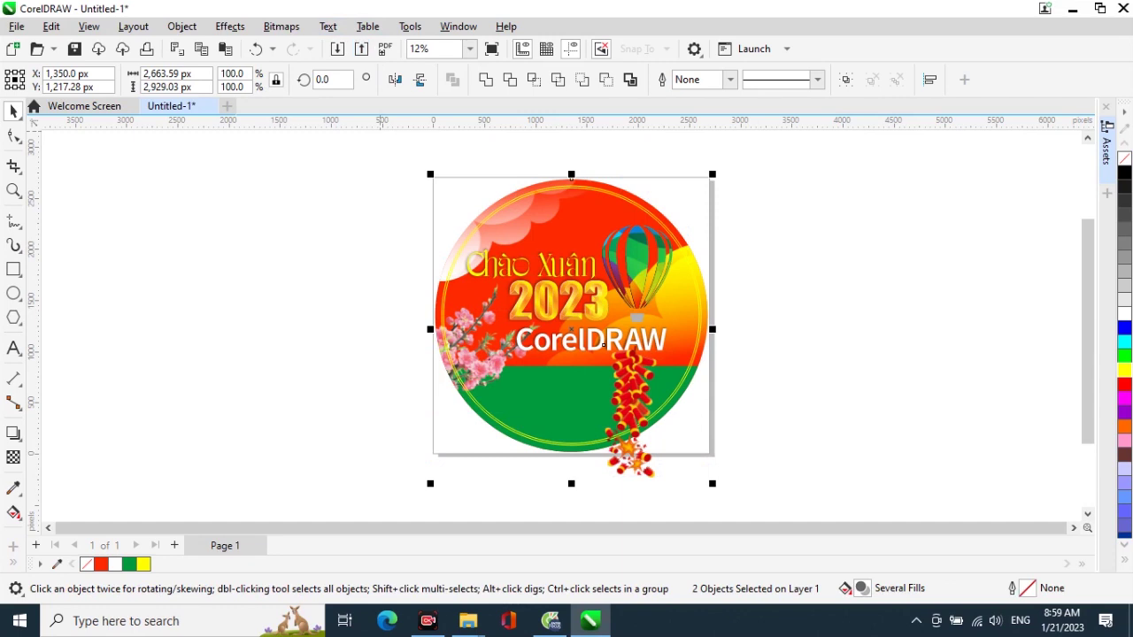
key(ctrl+e)
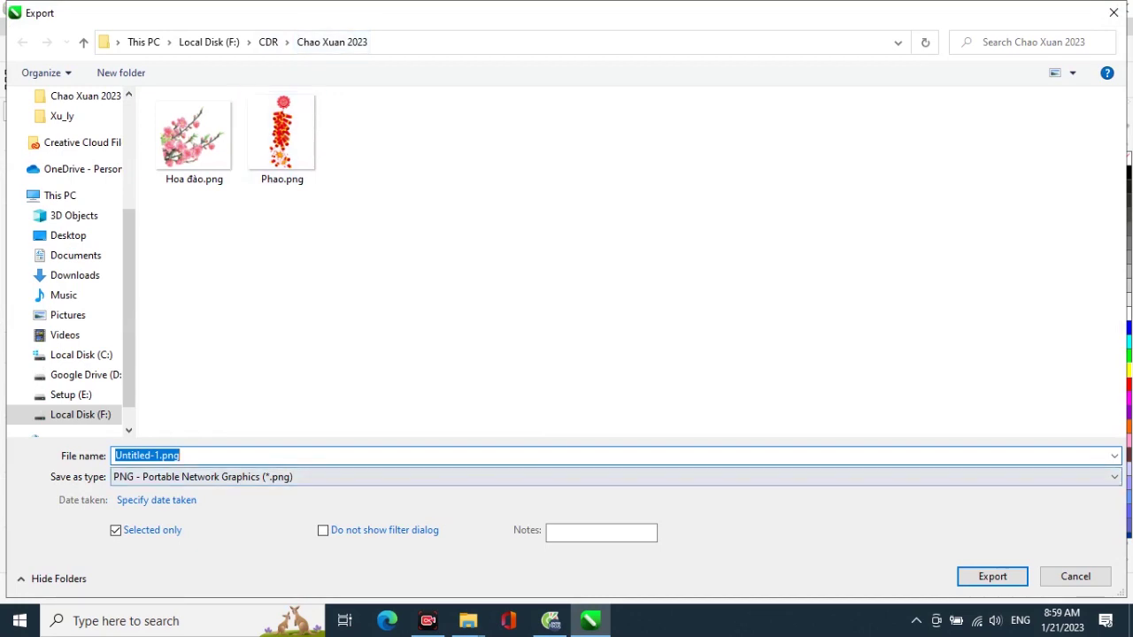
text(Chào)
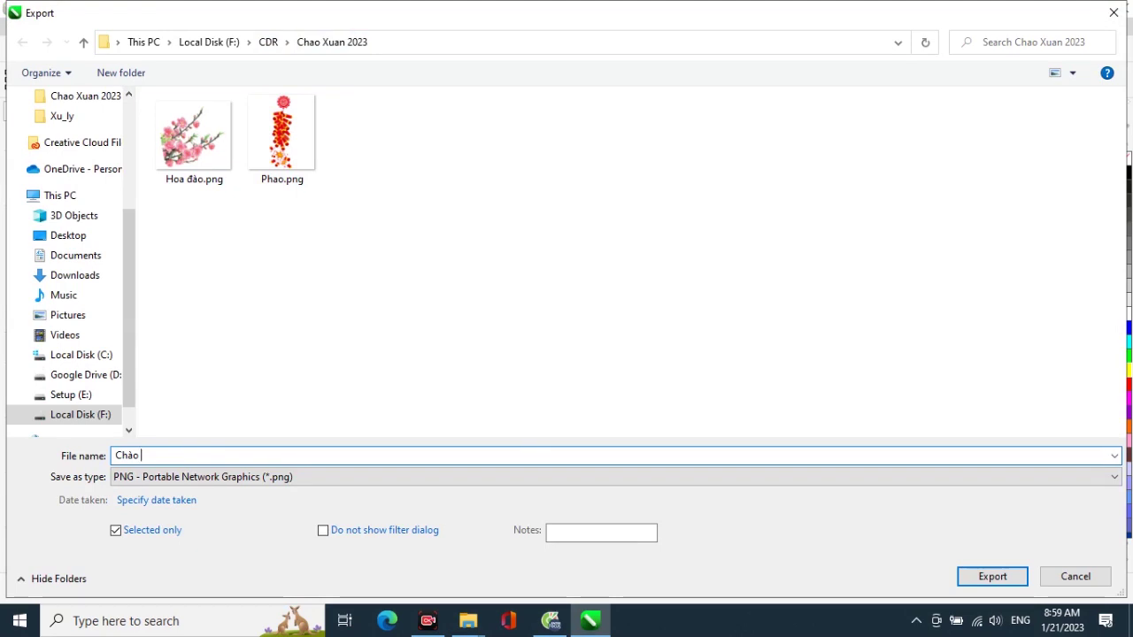
text(Xuân)
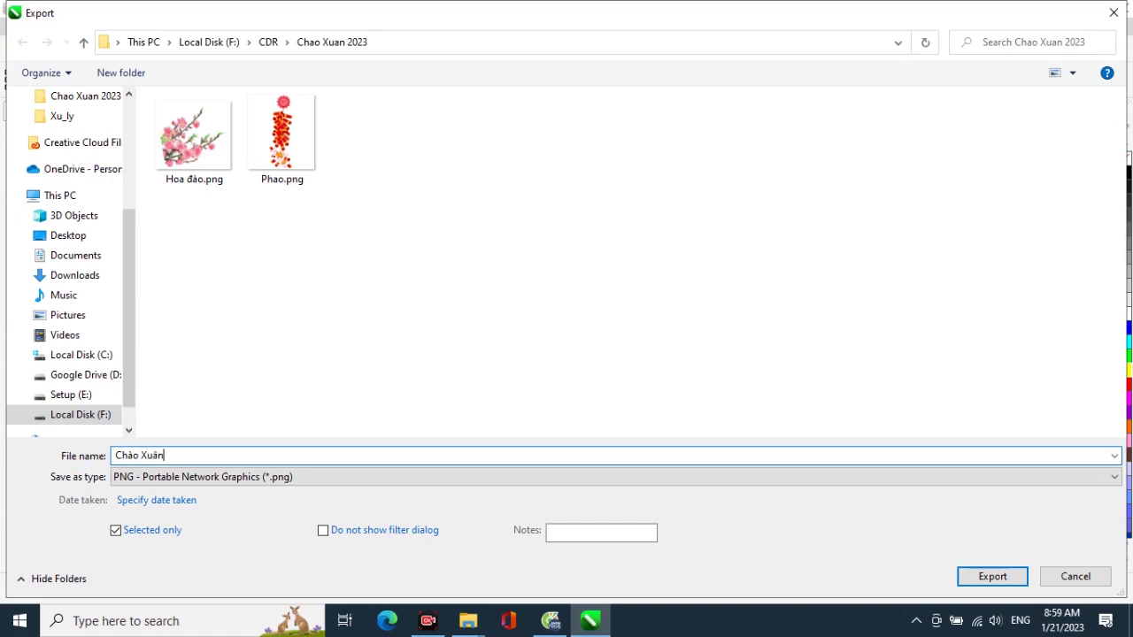
key(Return)
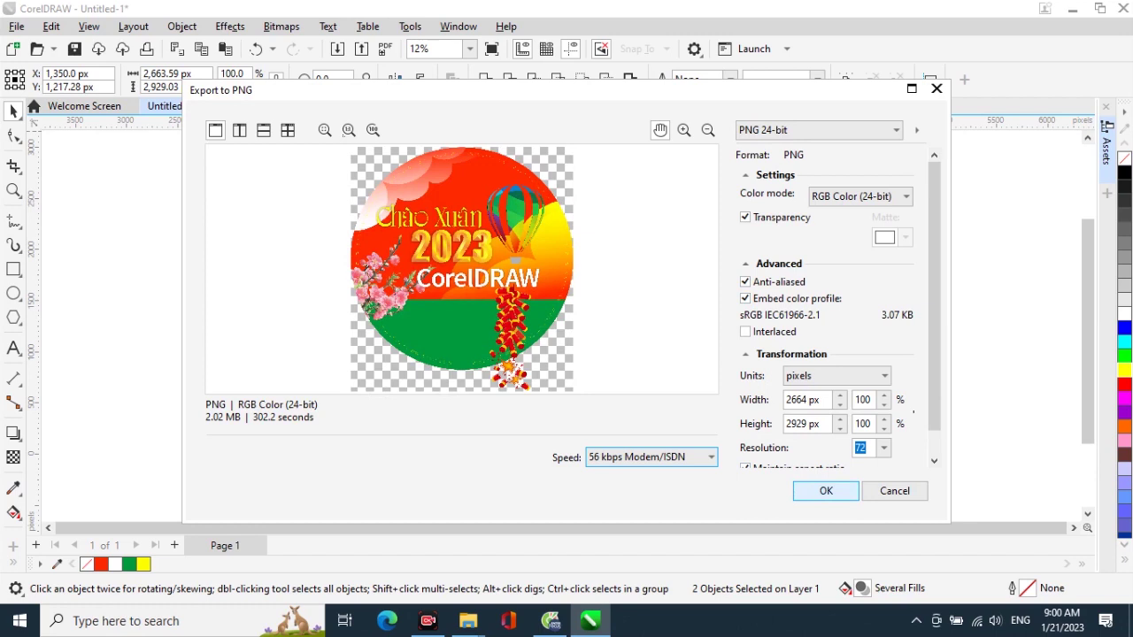
key(Return)
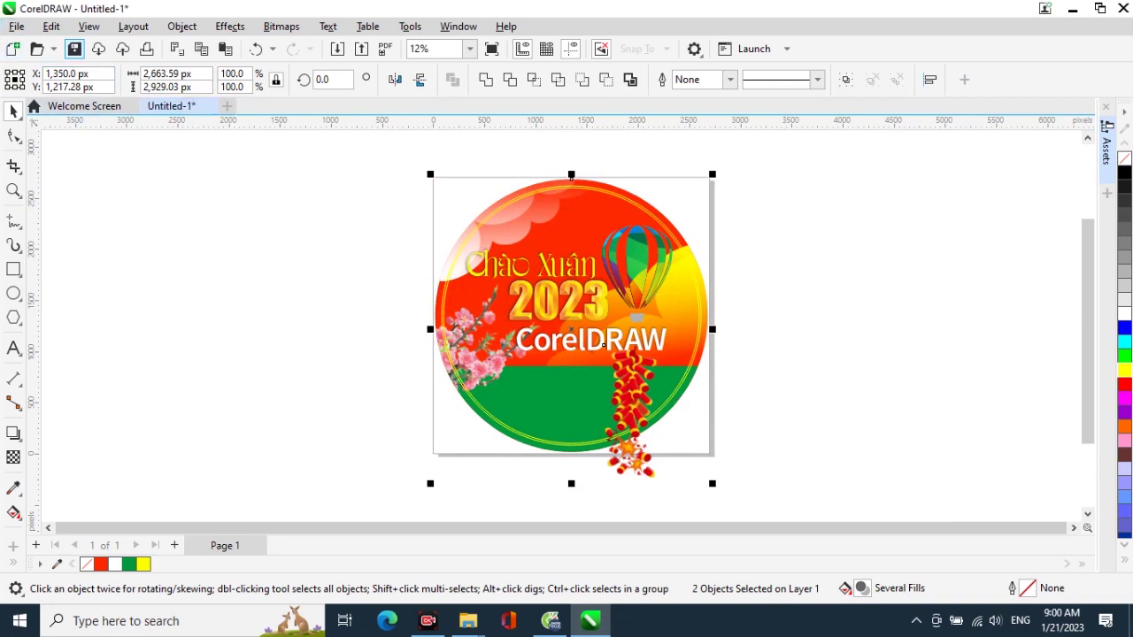
Save the drawing as Chào Xuân.cdr in the F:\CDR\Chao Xuan 2023 folder.
click(74, 48)
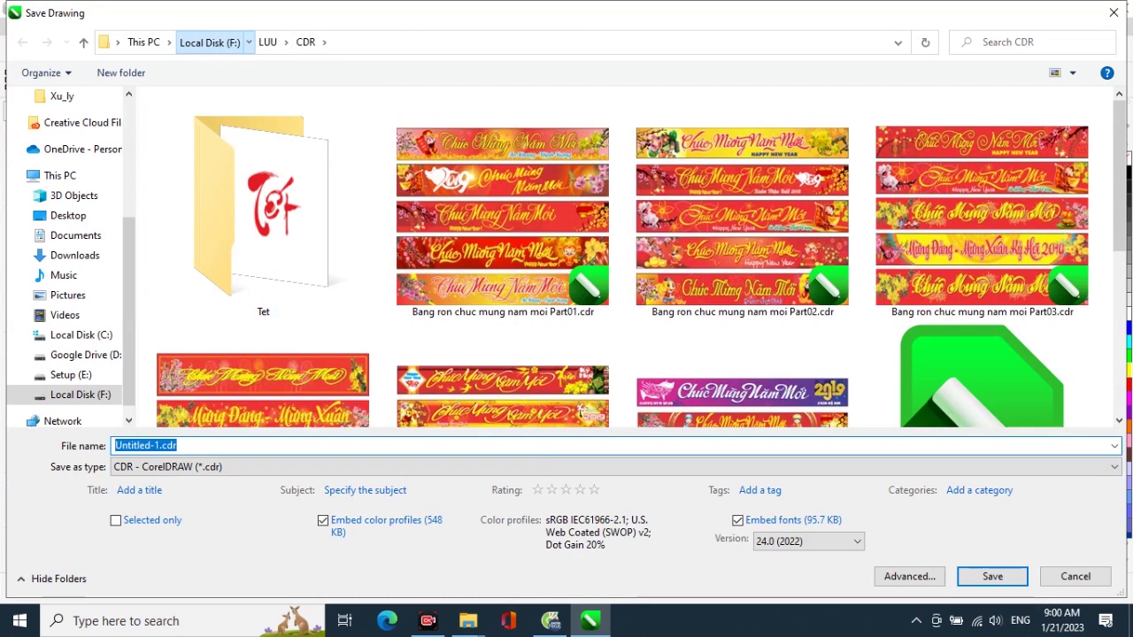
click(209, 42)
double_click(767, 140)
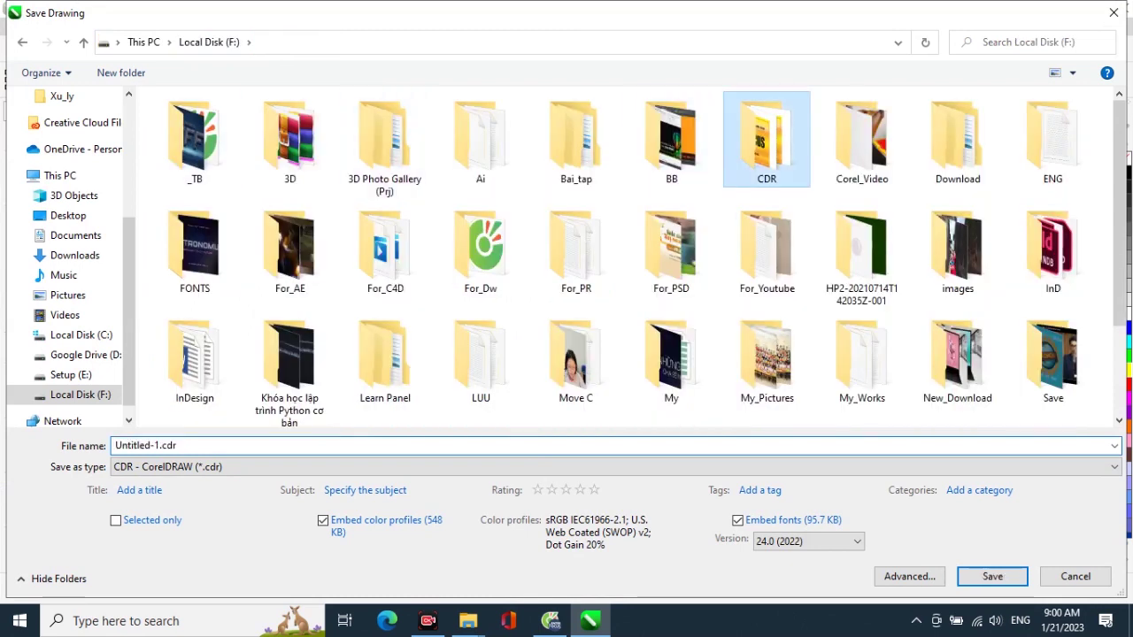
key(Return)
click(576, 140)
key(Return)
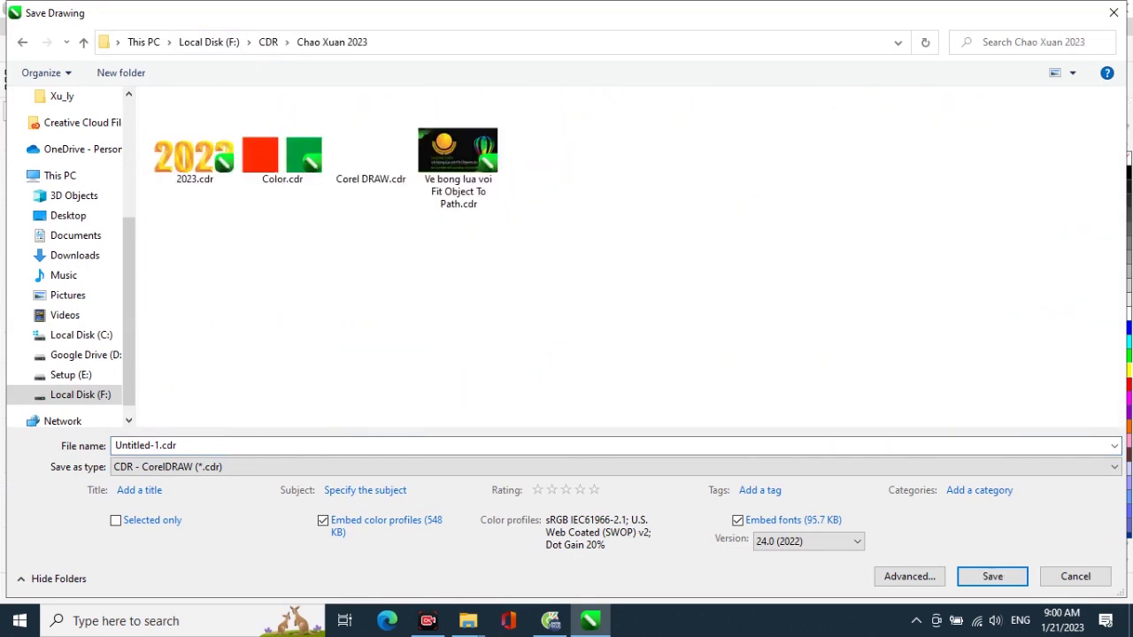
click(146, 446)
text(C)
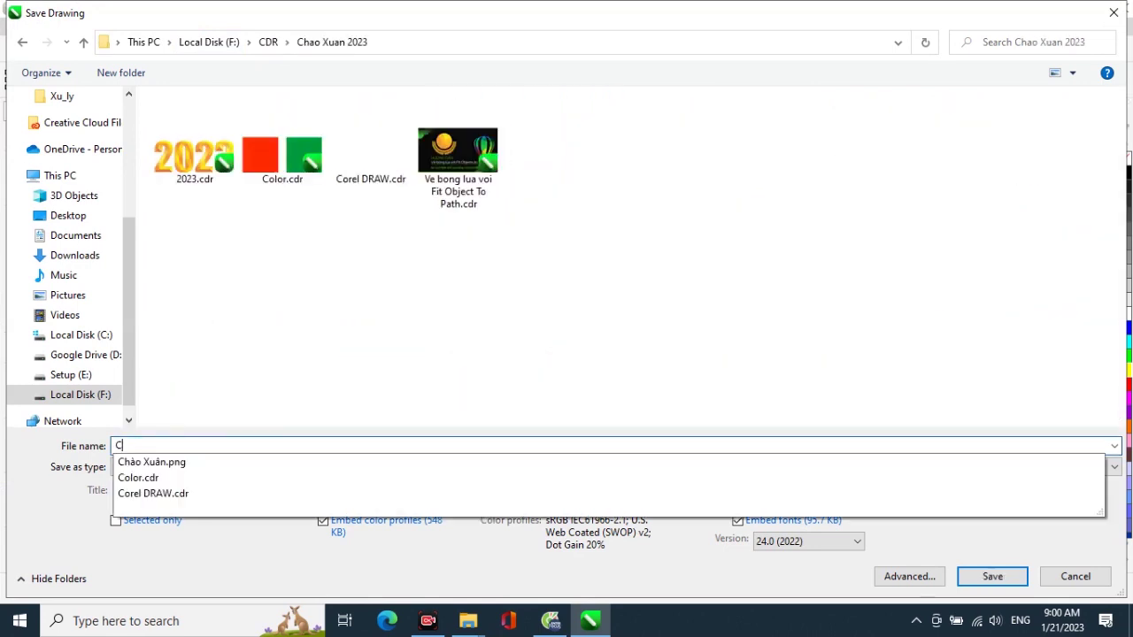
text(haof Xua)
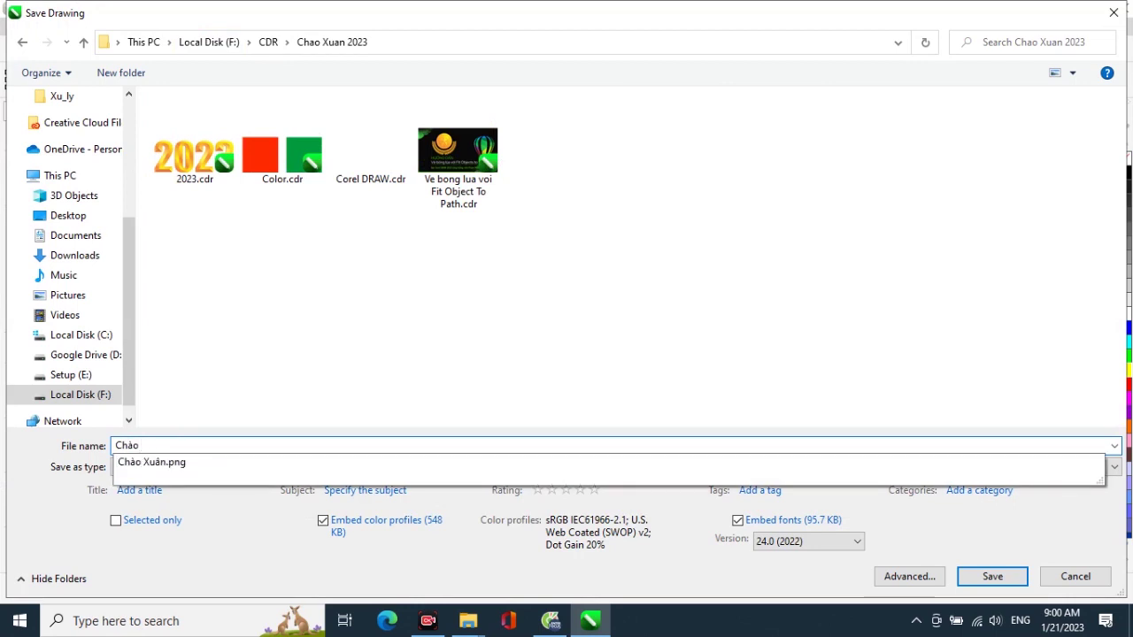
text(an)
click(672, 319)
key(Return)
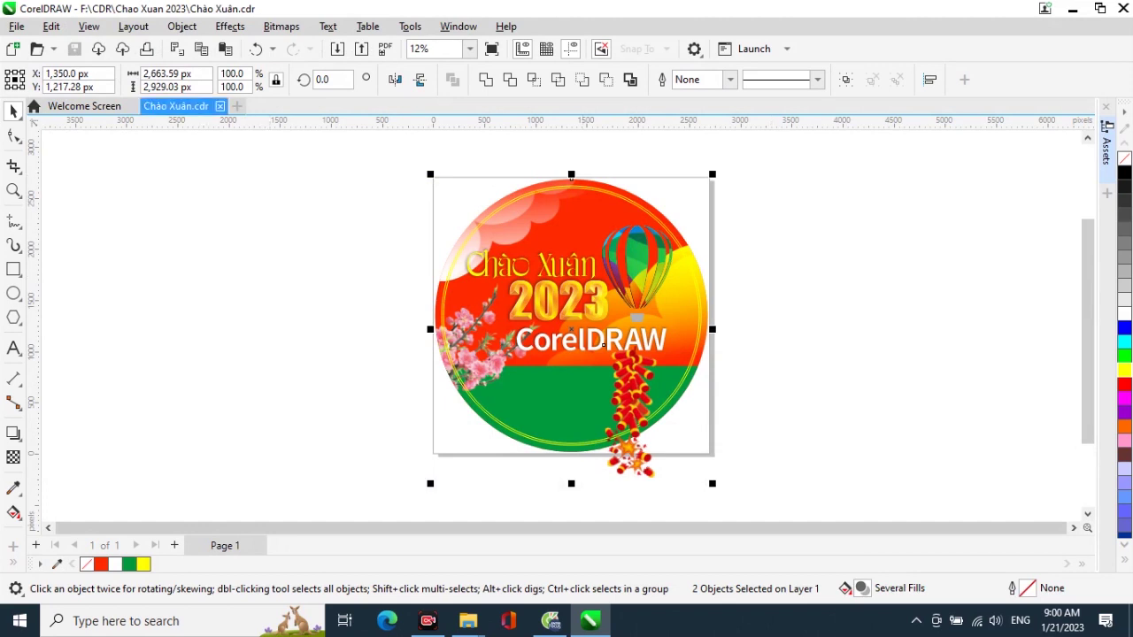
Close the Chào Xuân.cdr document and exit CorelDRAW.
click(219, 107)
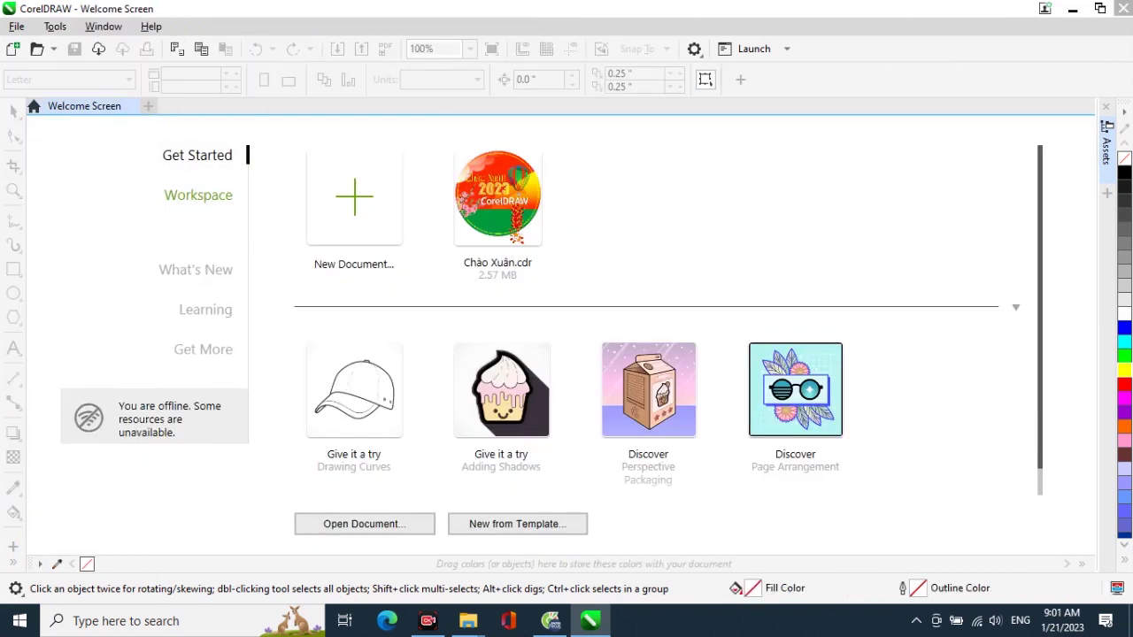
click(1123, 8)
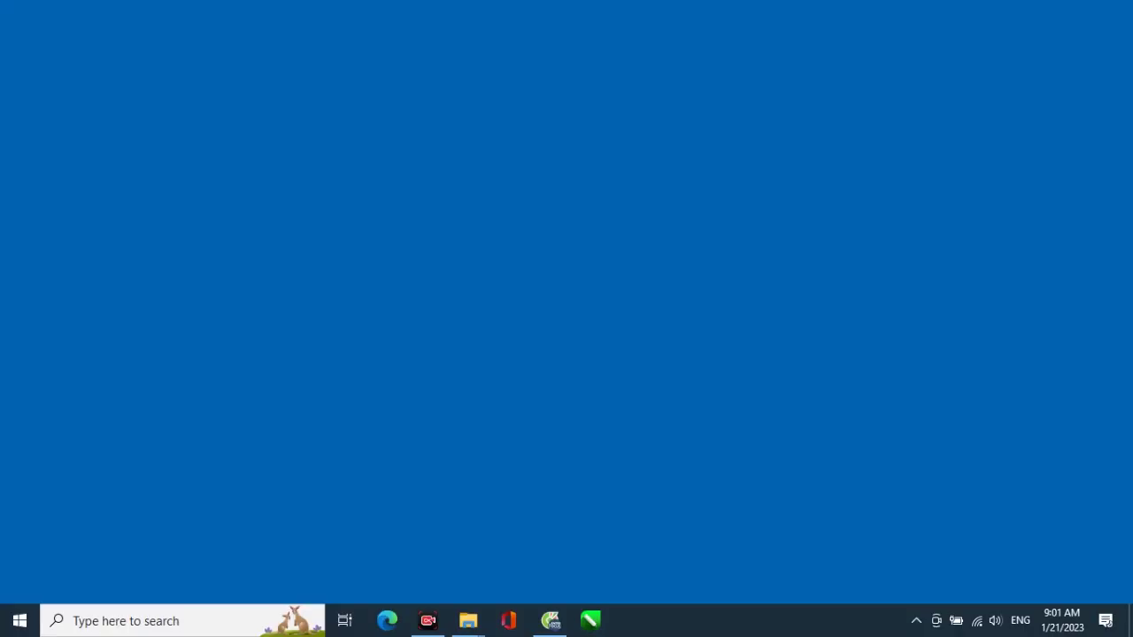
Switch to the Chao Xuan 2023 folder in File Explorer and copy the Chào Xuân.png file.
click(469, 621)
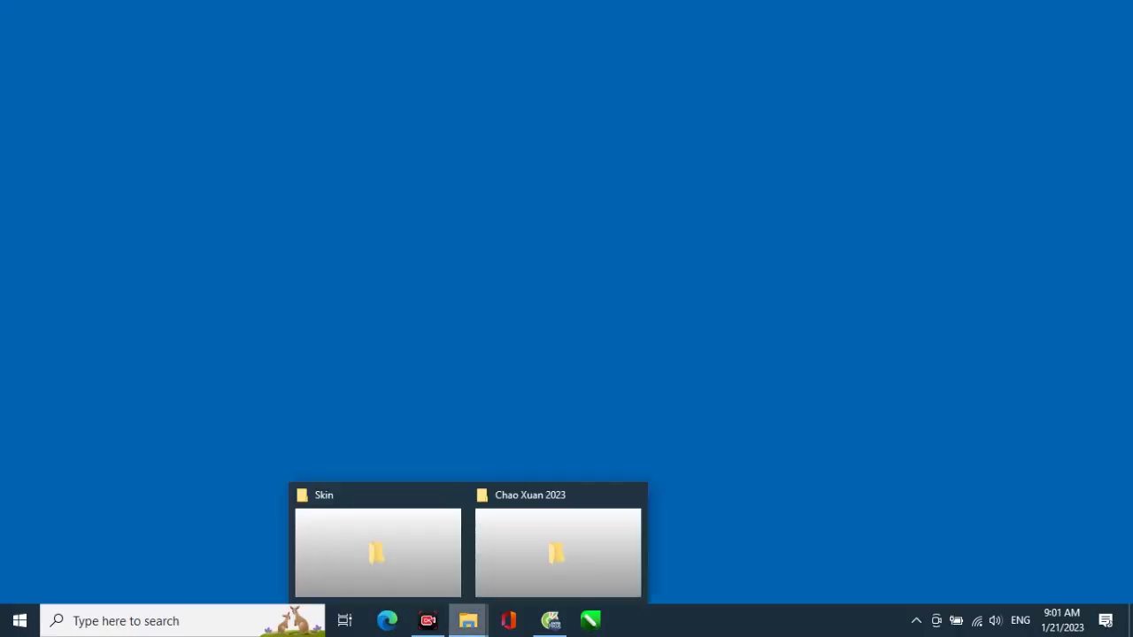
click(557, 548)
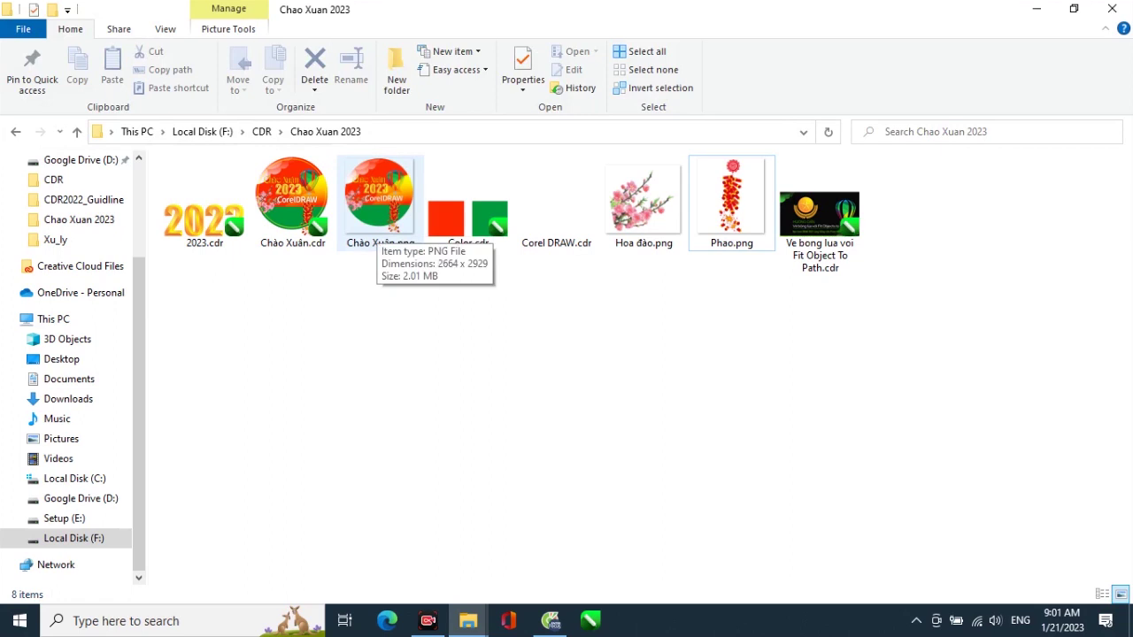
click(378, 225)
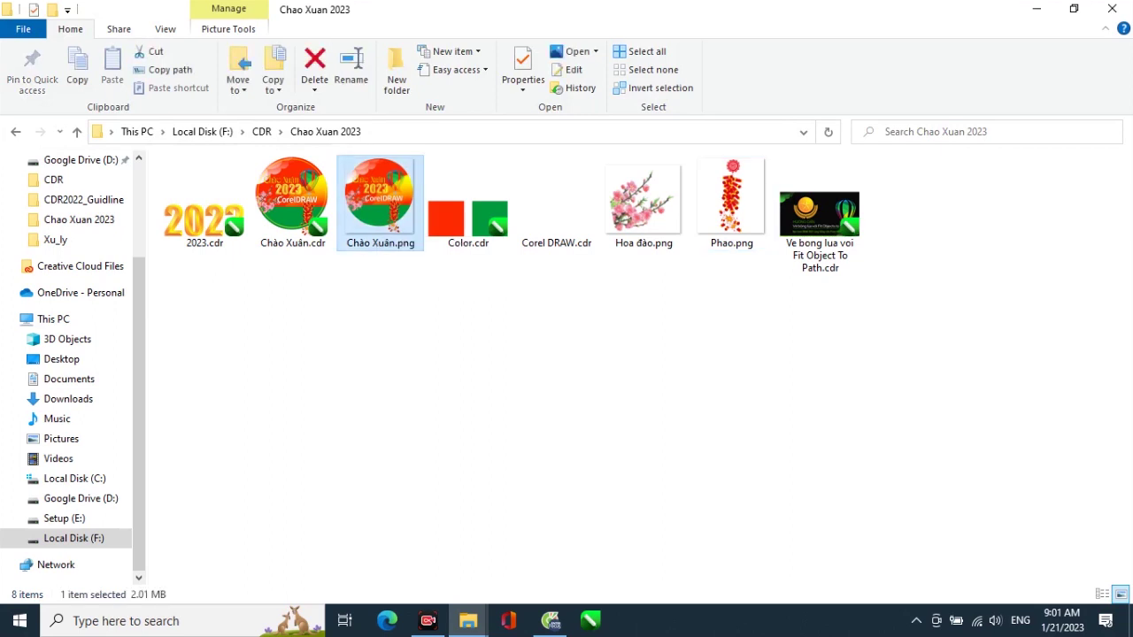
right_click(379, 204)
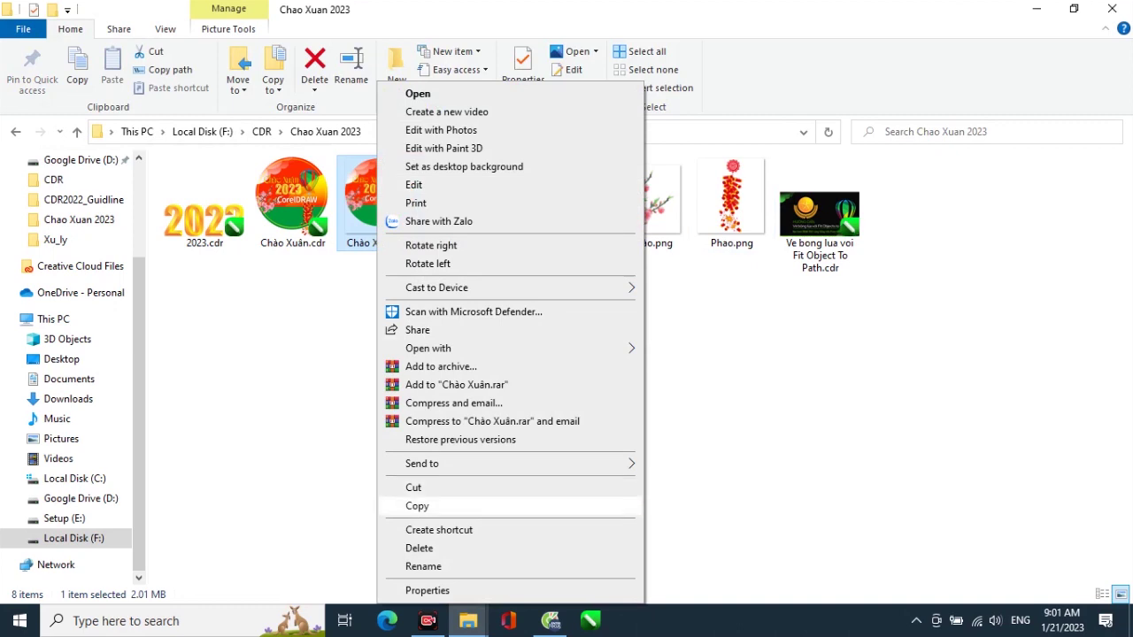
click(417, 505)
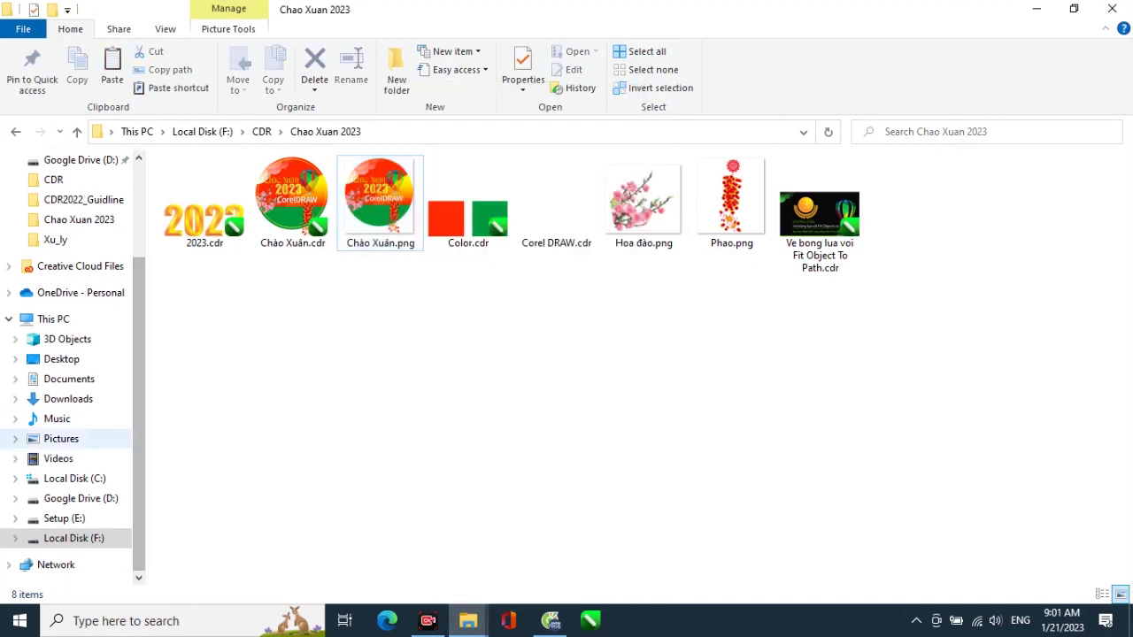
Open the folder C:\Program Files\Corel\CorelDRAW Graphics Suite 2022\Draw\Skin.
click(75, 479)
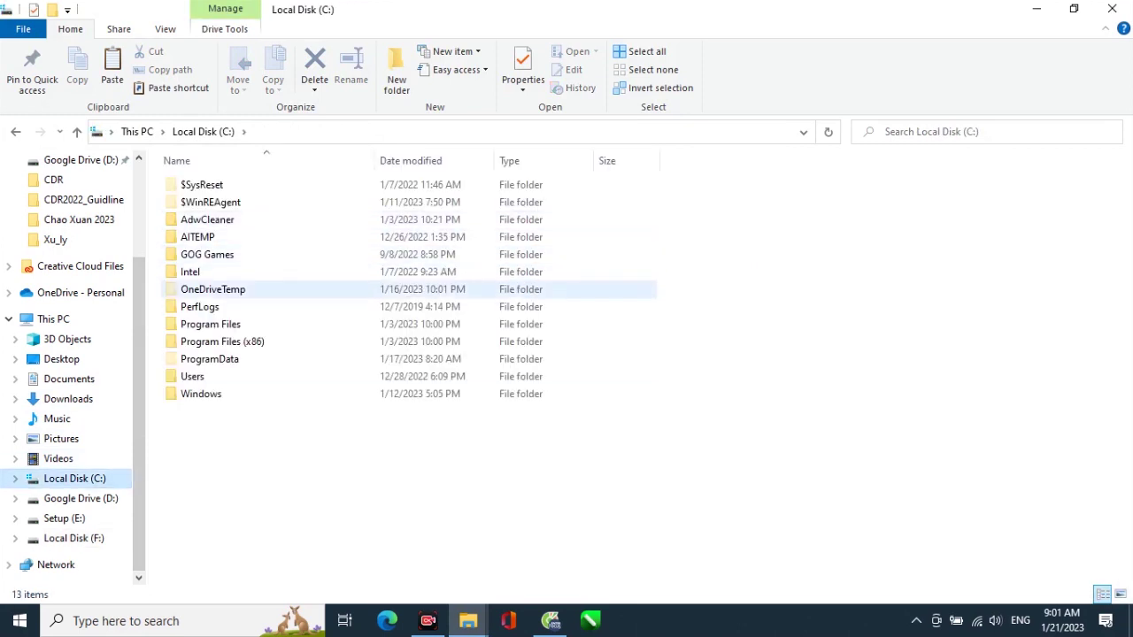
double_click(211, 324)
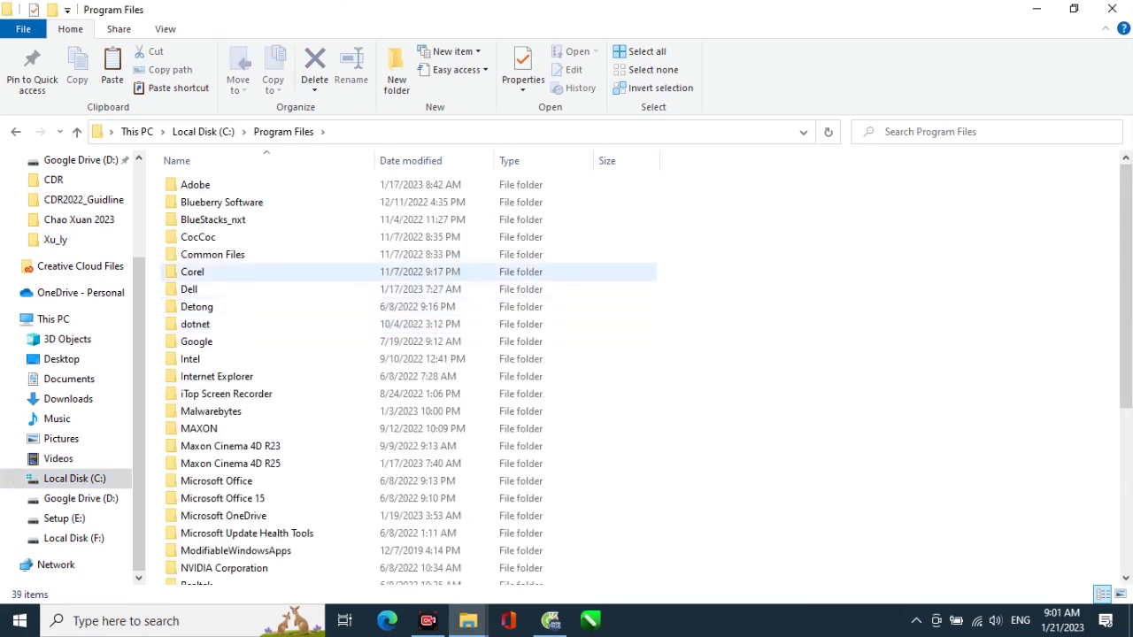
click(210, 272)
double_click(210, 272)
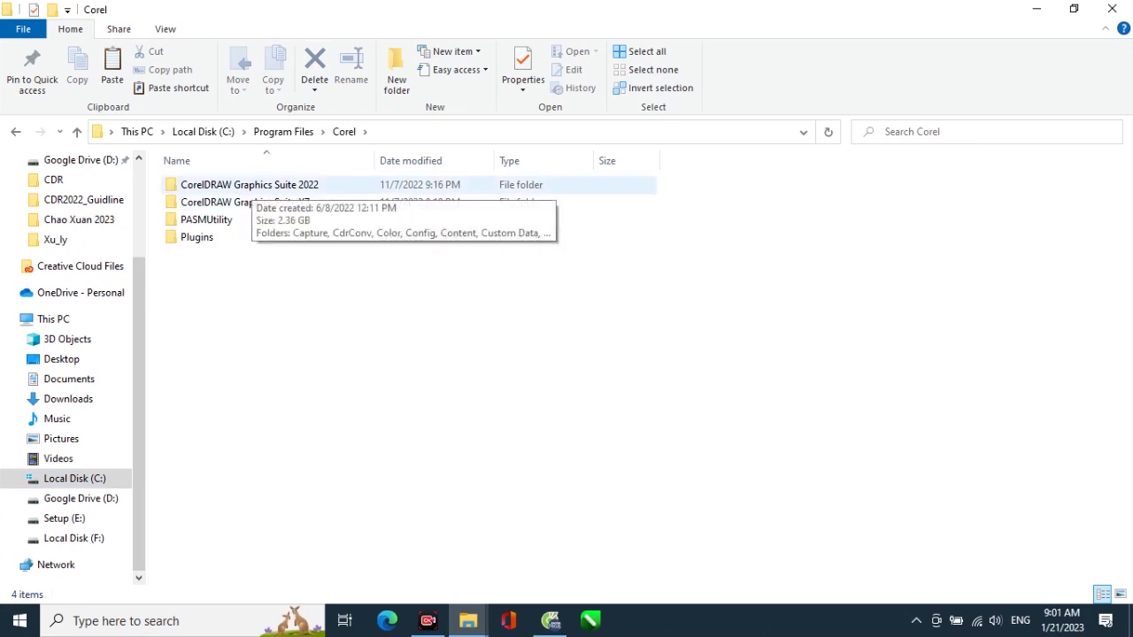
double_click(252, 185)
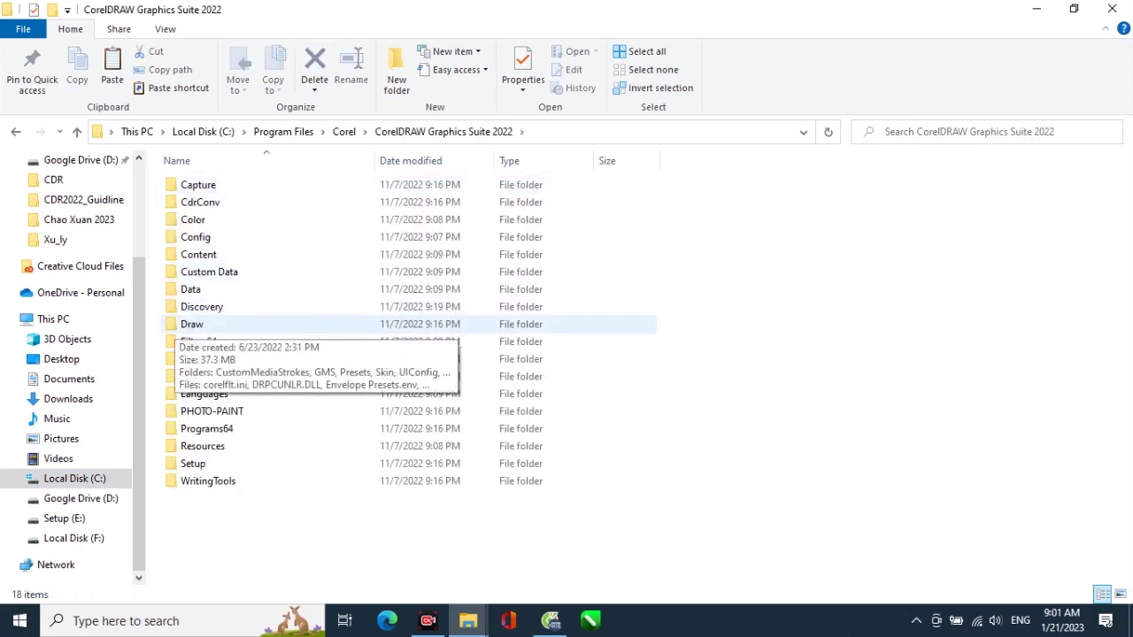
double_click(191, 324)
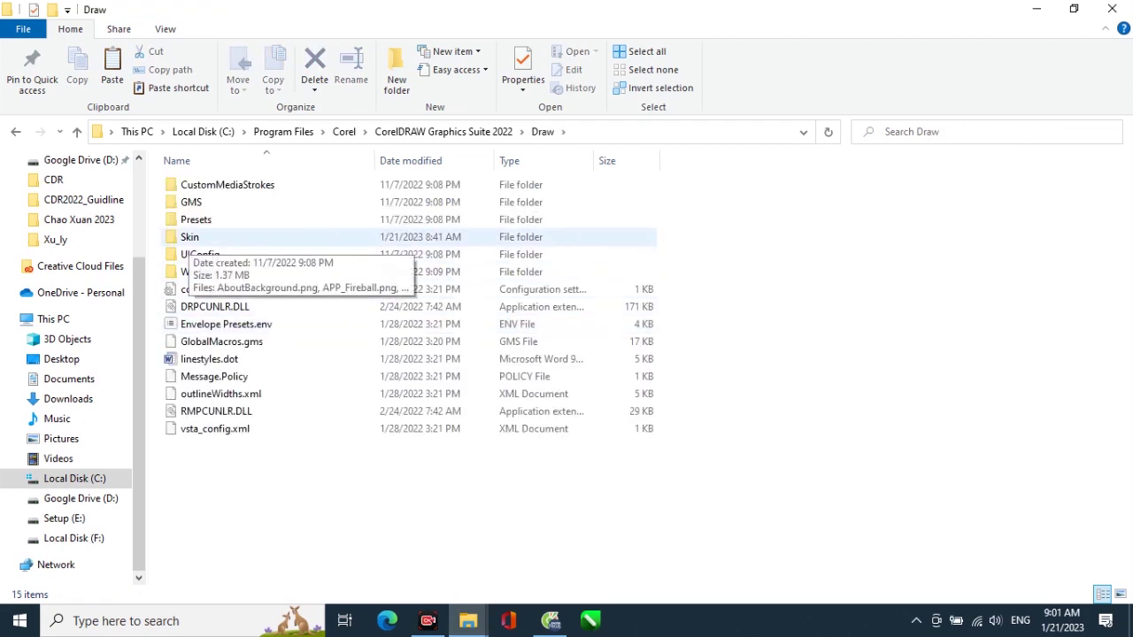
double_click(189, 237)
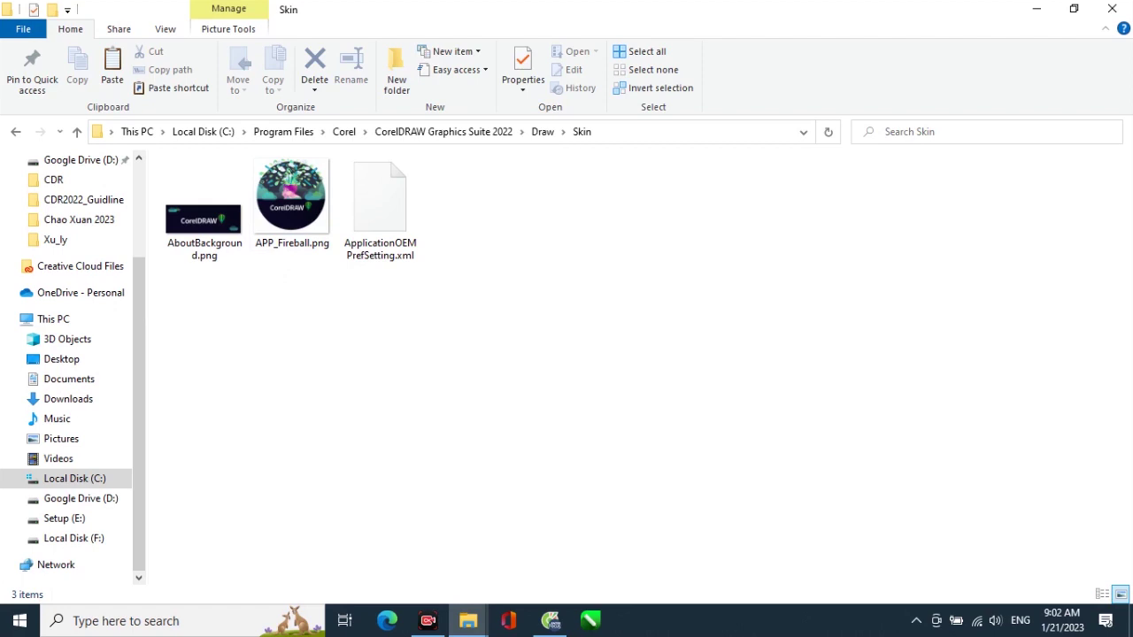
Paste the copied Chào Xuân.png into the Skin folder, granting administrator permission.
right_click(504, 253)
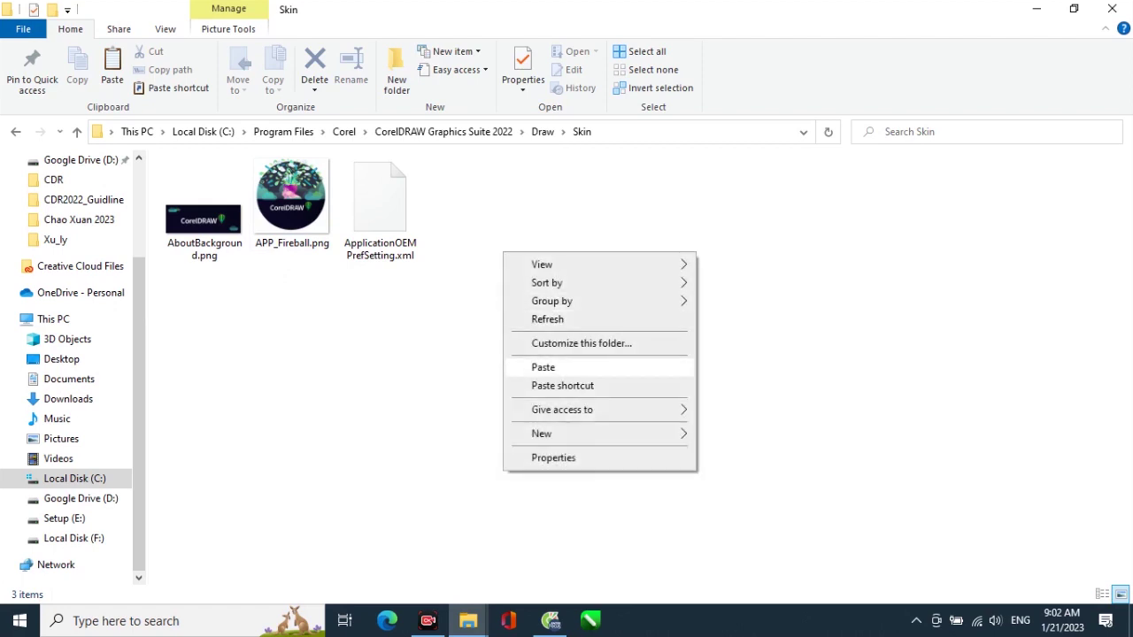
click(545, 368)
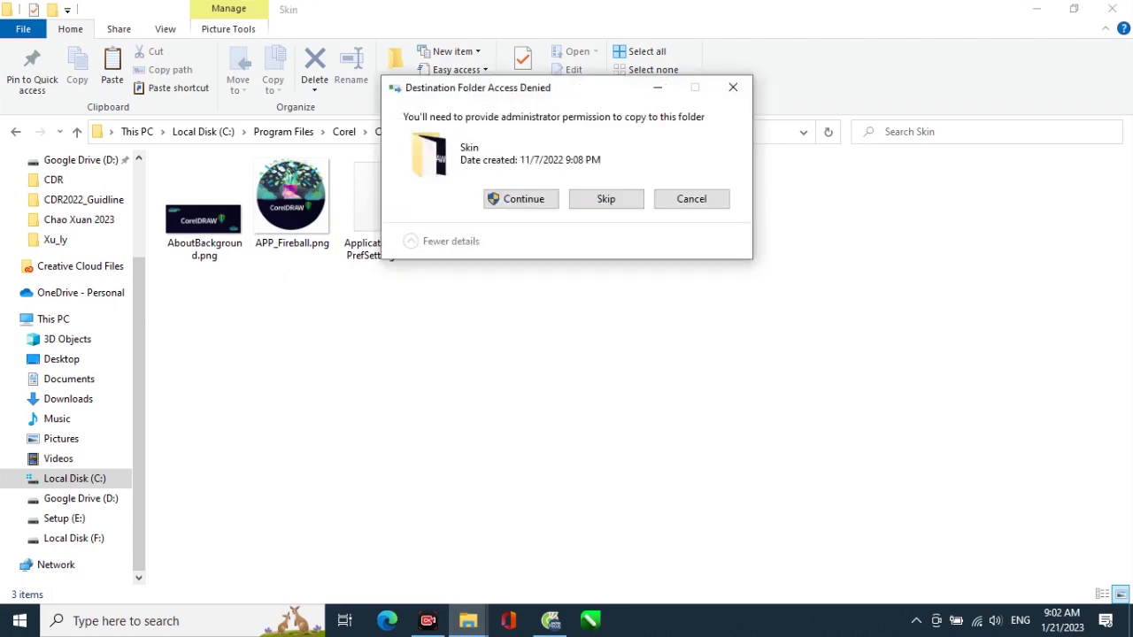
key(Return)
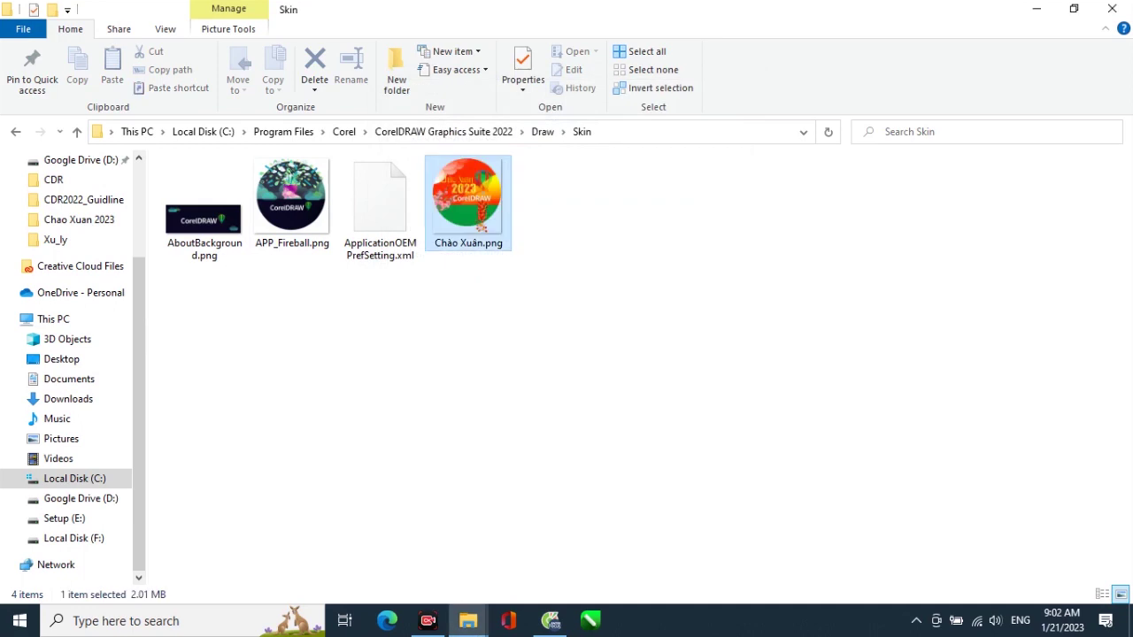
click(478, 355)
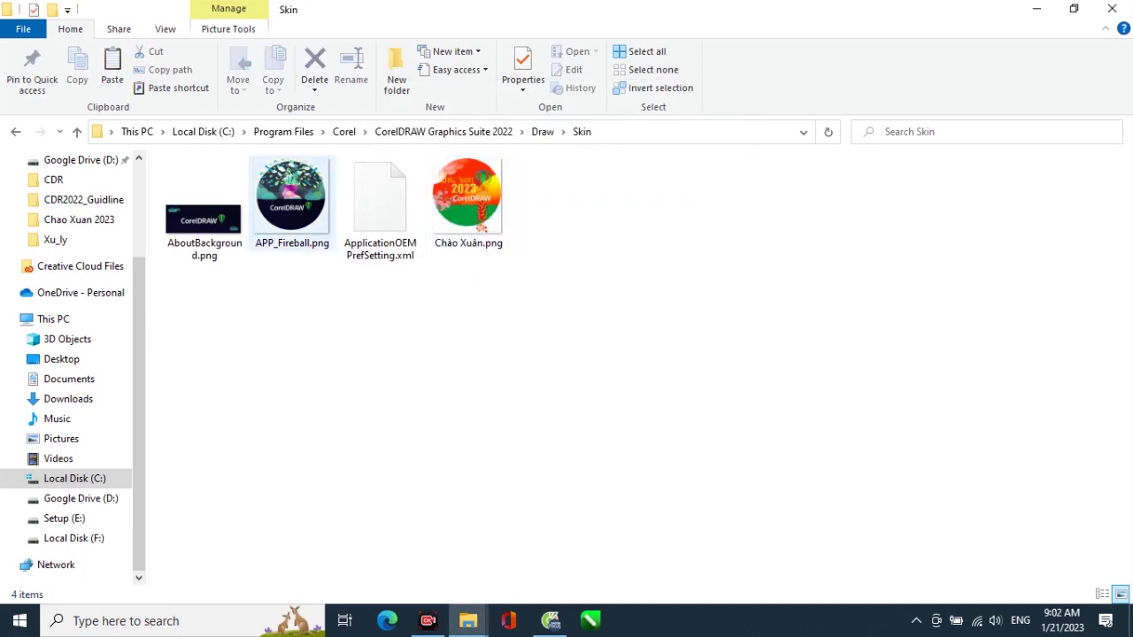
Copy the base name of APP_Fireball.png and rename that original image to 1APP_Fireball.png, granting permission.
click(292, 204)
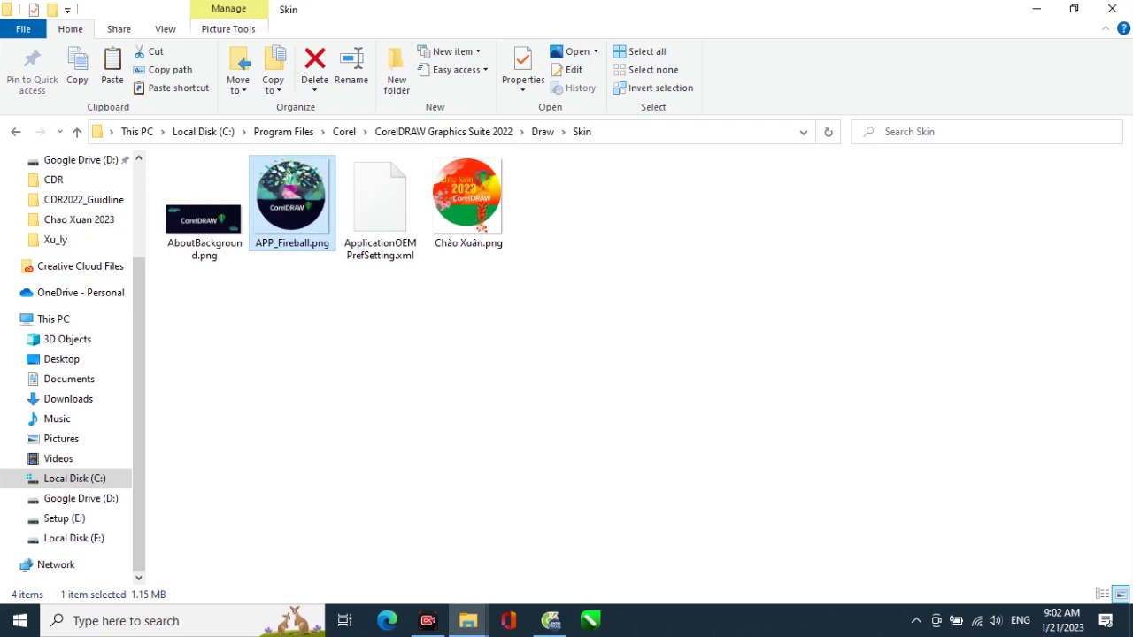
key(F2)
key(ctrl+c)
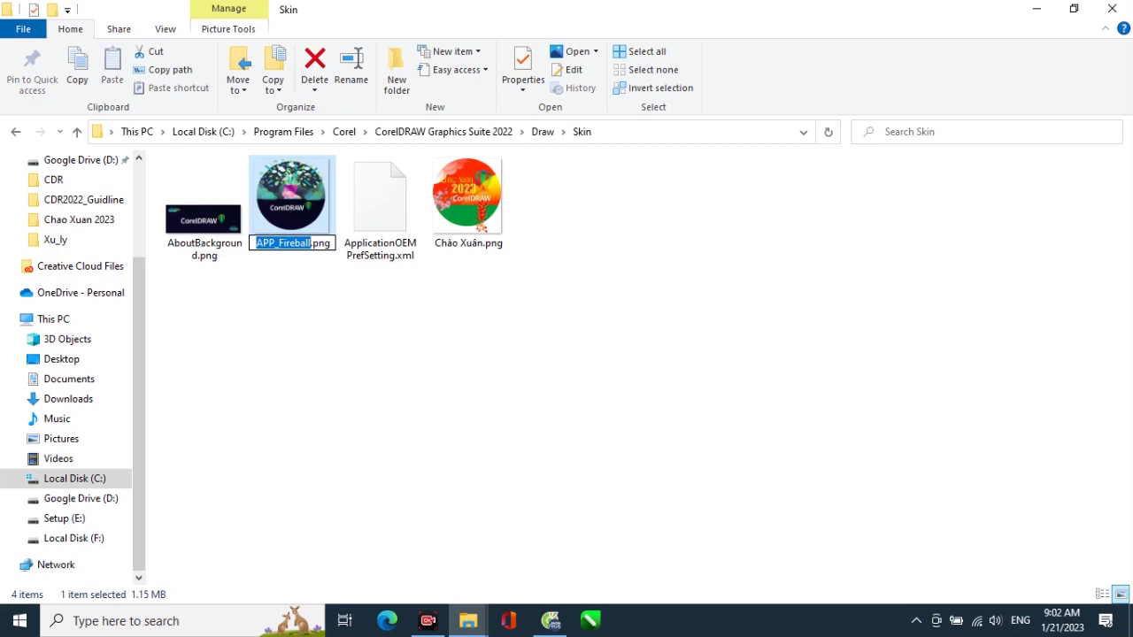
key(Home)
text(1)
key(Return)
key(Return)
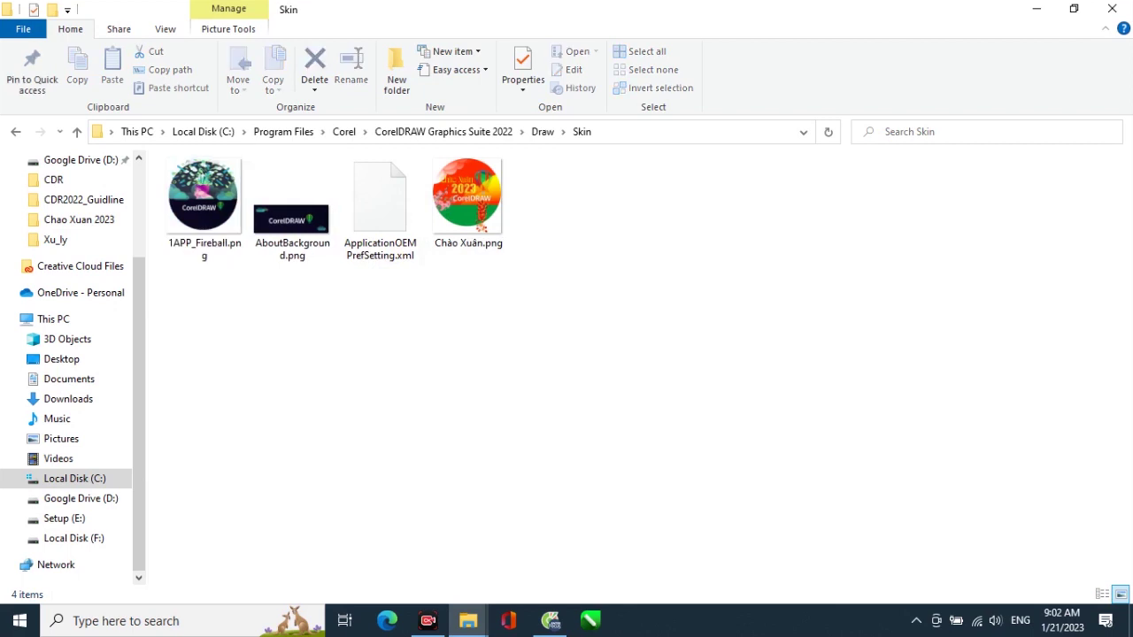
Rename Chào Xuân.png to APP_Fireball.png using the copied name, grant permission, and minimize the folder window.
click(479, 227)
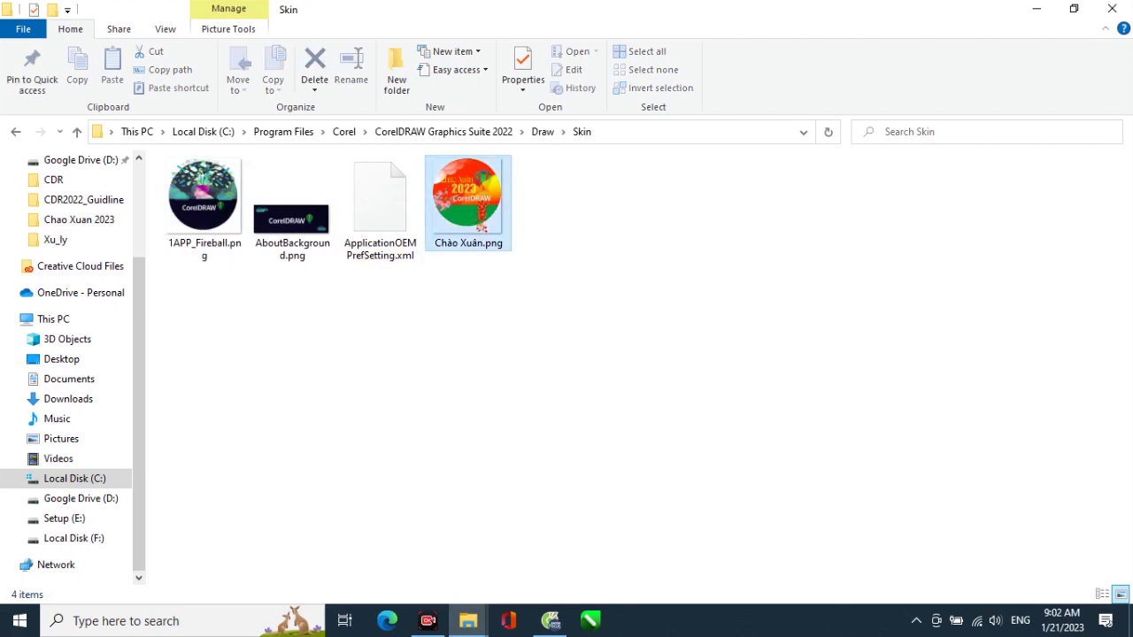
key(F2)
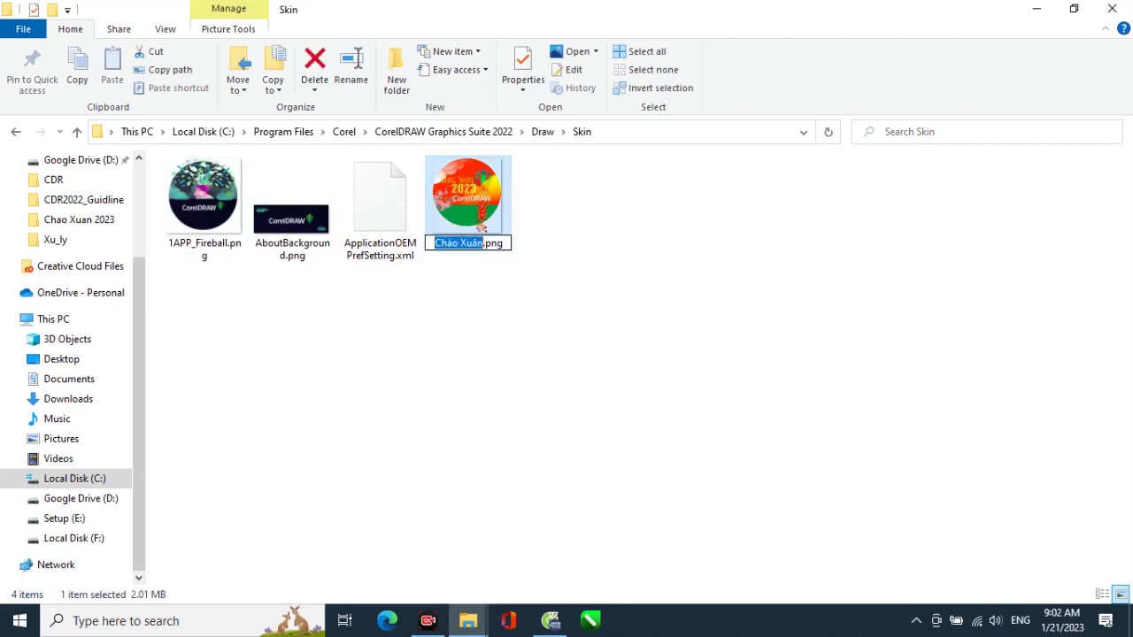
key(BackSpace)
key(ctrl+v)
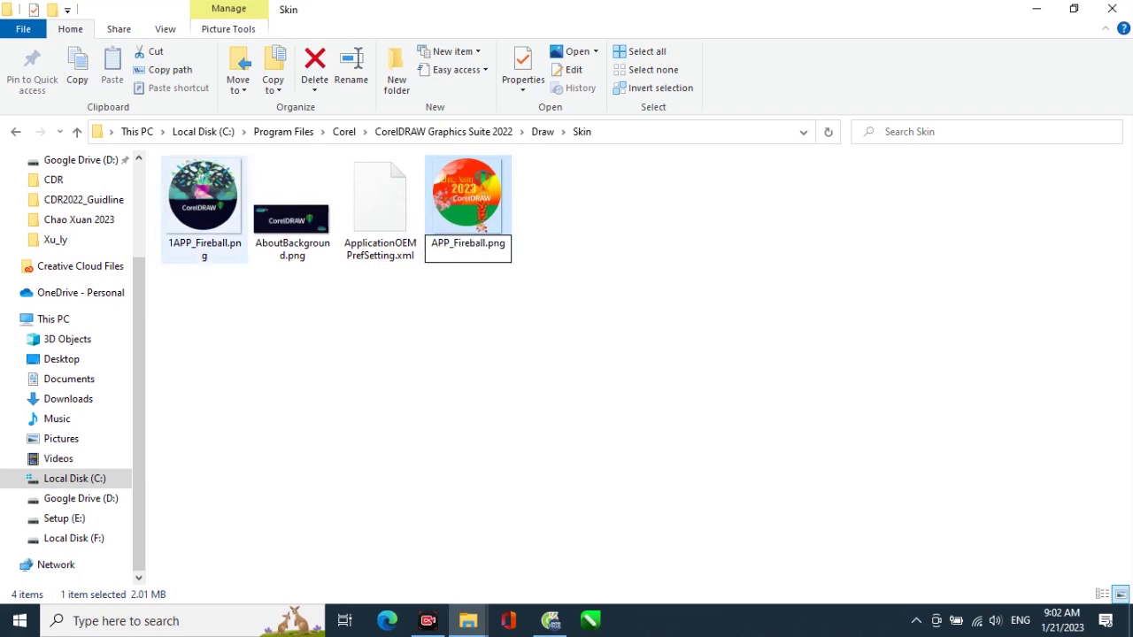
key(Return)
key(Return)
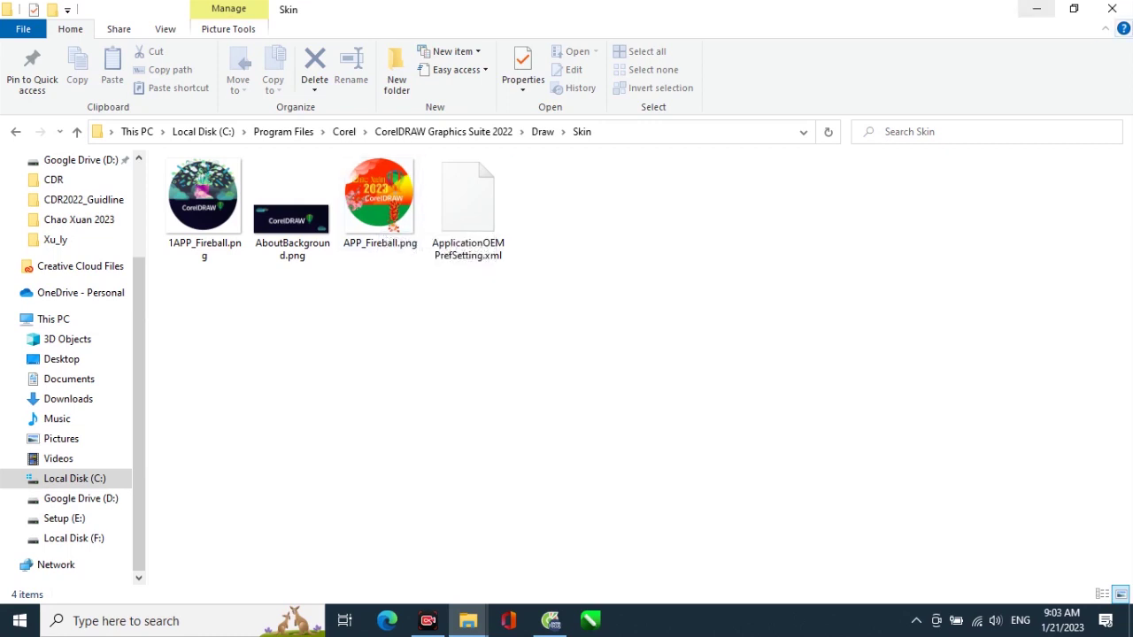
click(1036, 9)
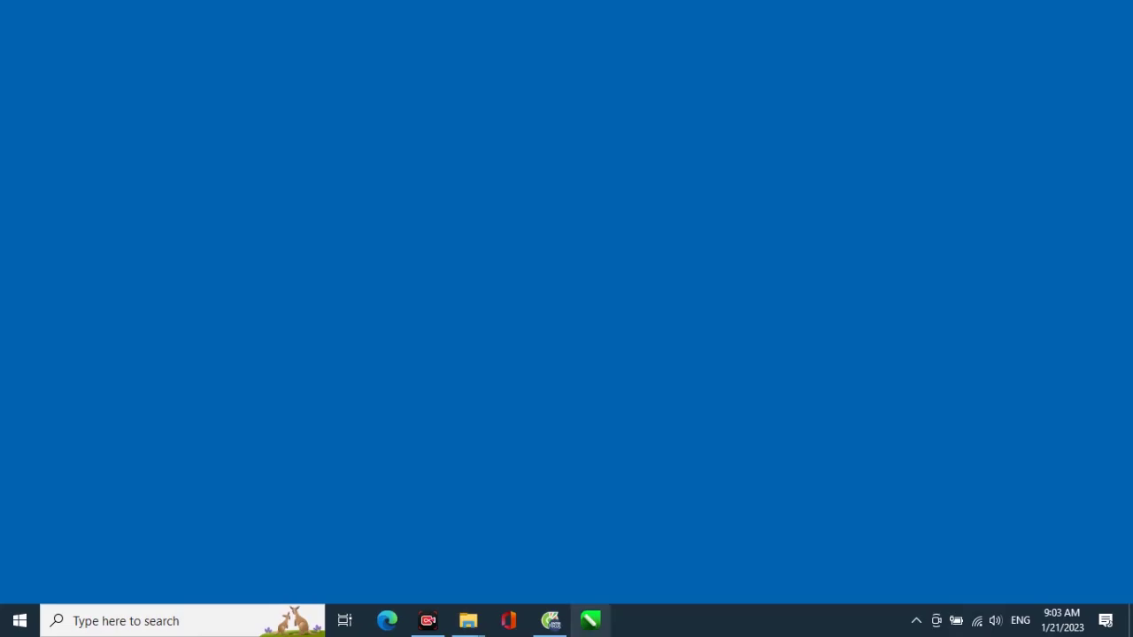